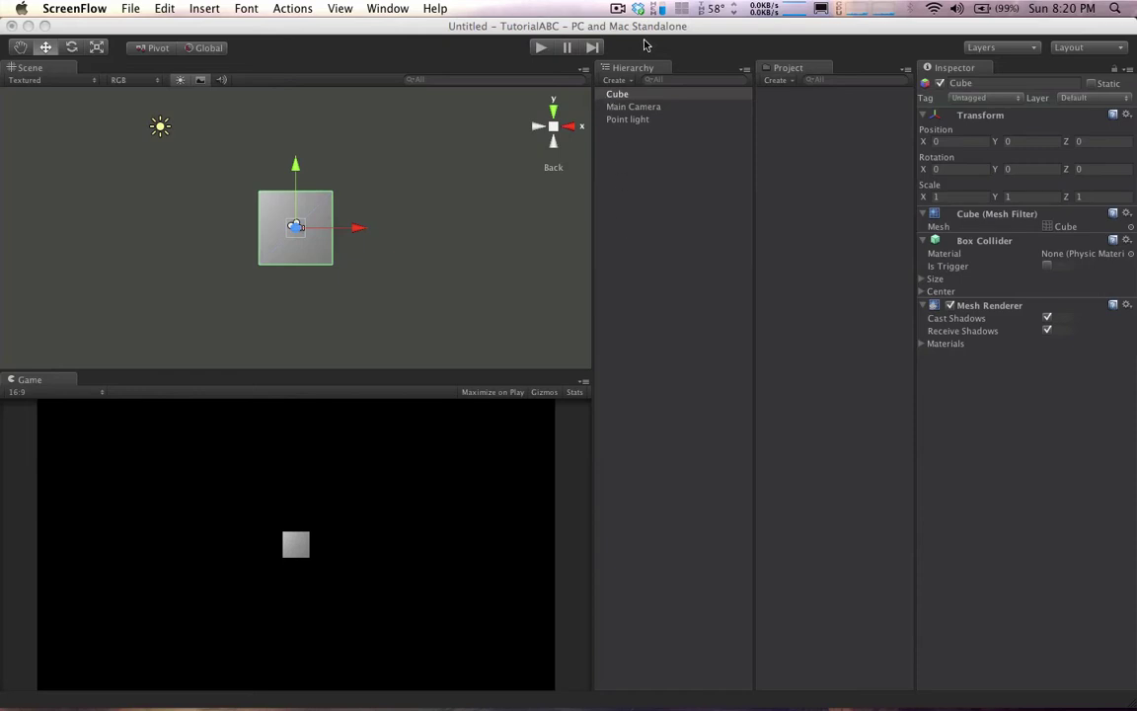
# Inspect the properties of the Cube, Point light and Main Camera objects in the scene
pyautogui.click(644, 45)
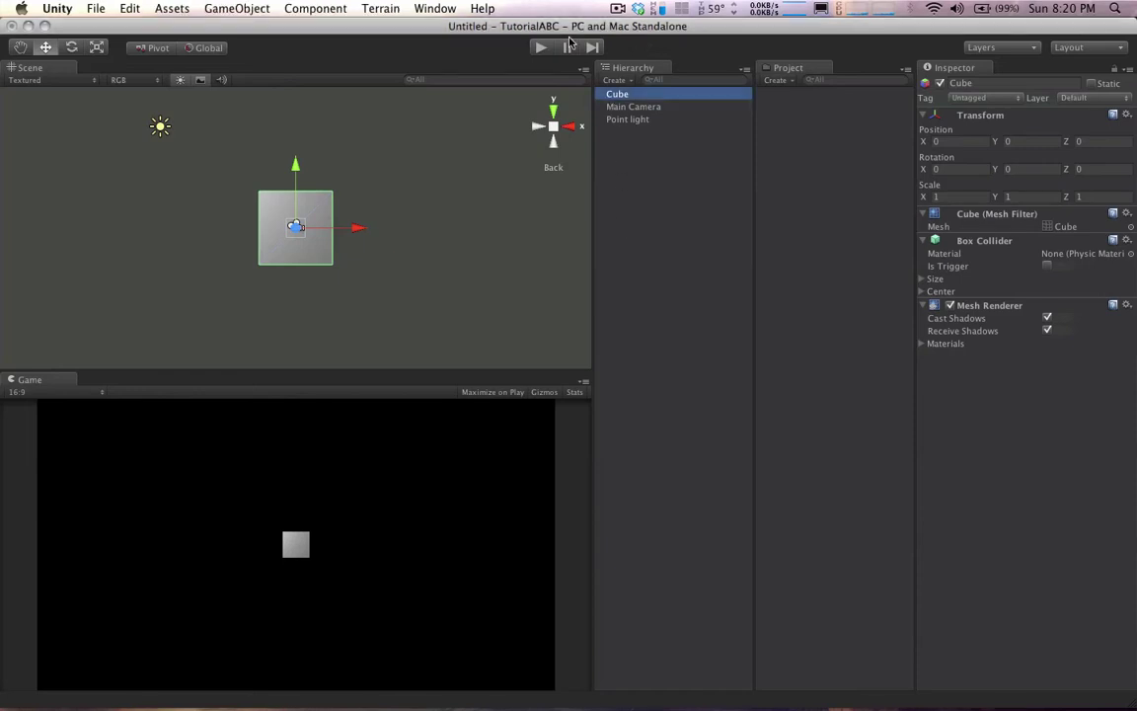
pyautogui.click(633, 107)
pyautogui.click(635, 119)
pyautogui.click(629, 96)
pyautogui.press('Down')
pyautogui.press('Down')
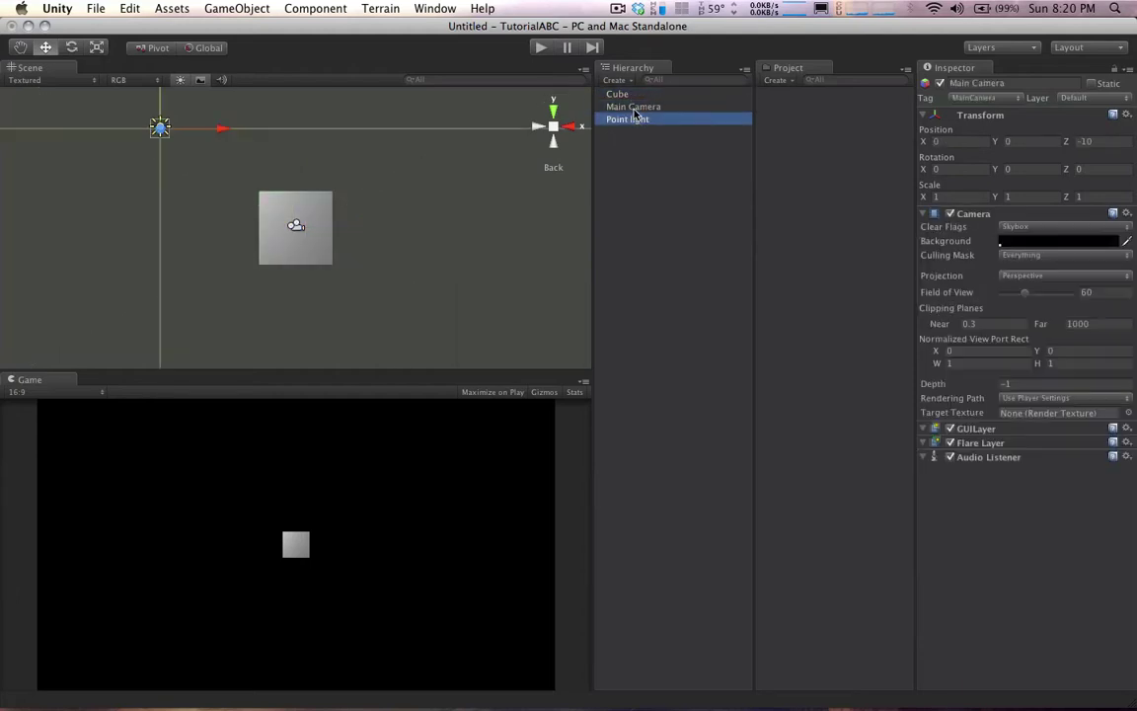
pyautogui.press('Up')
pyautogui.press('Up')
pyautogui.click(639, 108)
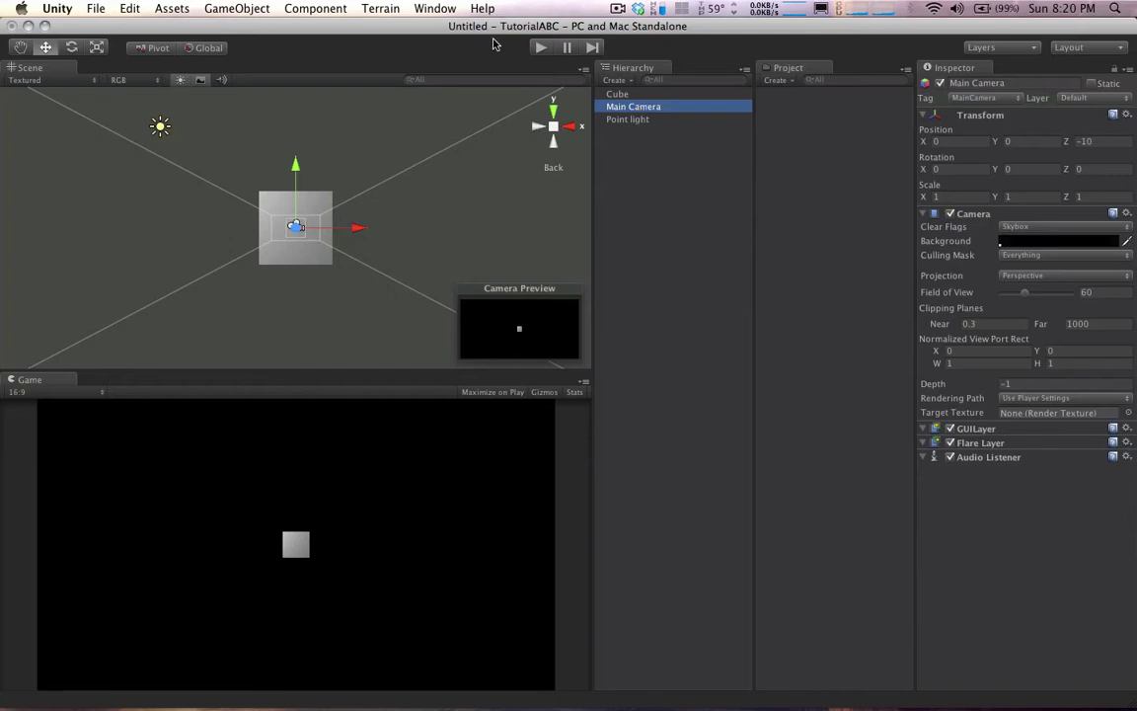
# View the About Unity version and license information, then close it
pyautogui.click(97, 8)
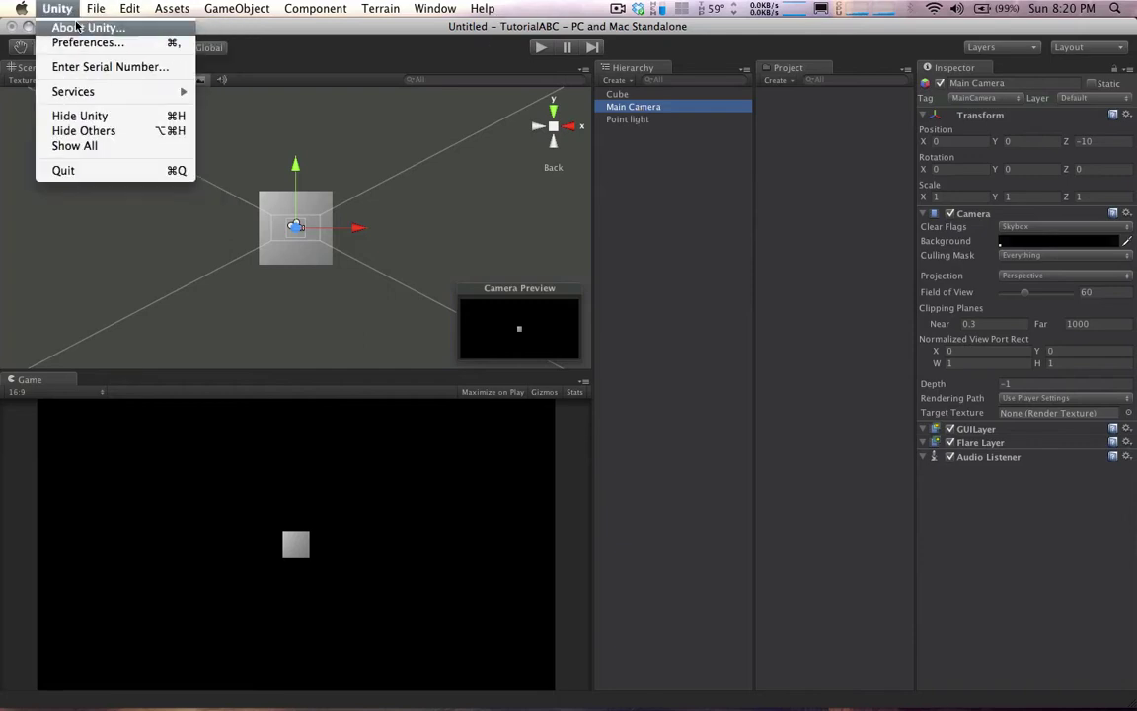
pyautogui.click(79, 27)
pyautogui.moveTo(114, 68); pyautogui.dragTo(186, 103)
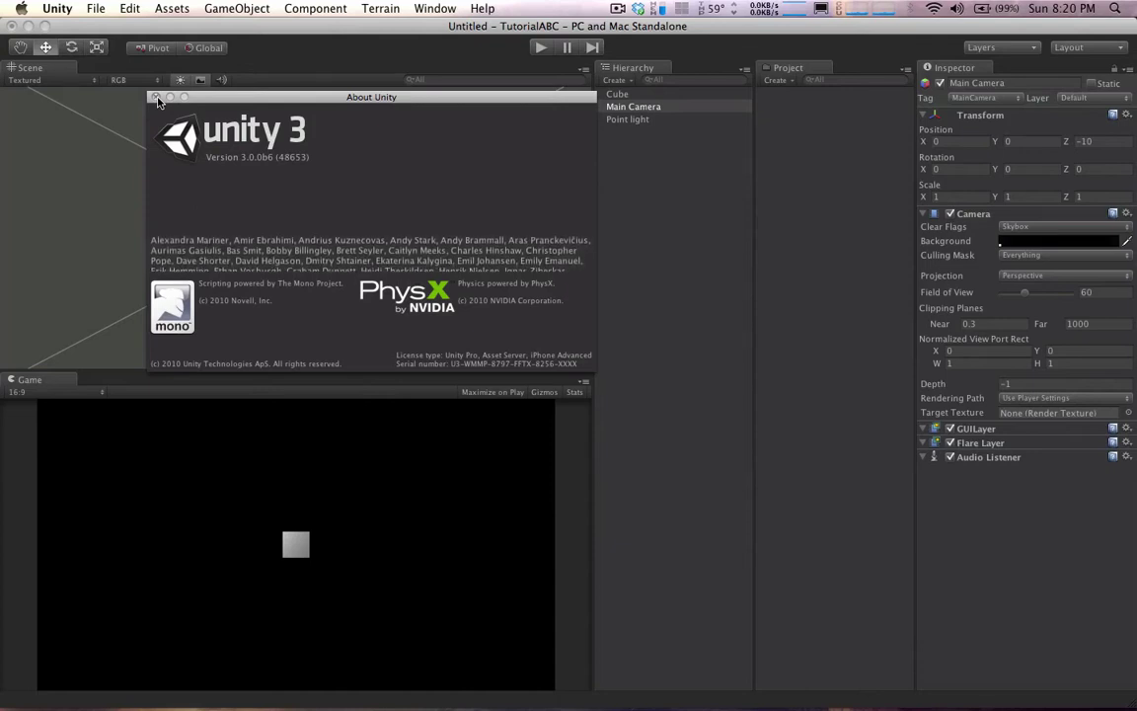
pyautogui.click(156, 97)
# Switch to Chrome, load unity3d.com in a new tab and return to Unity
pyautogui.moveTo(435, 694)
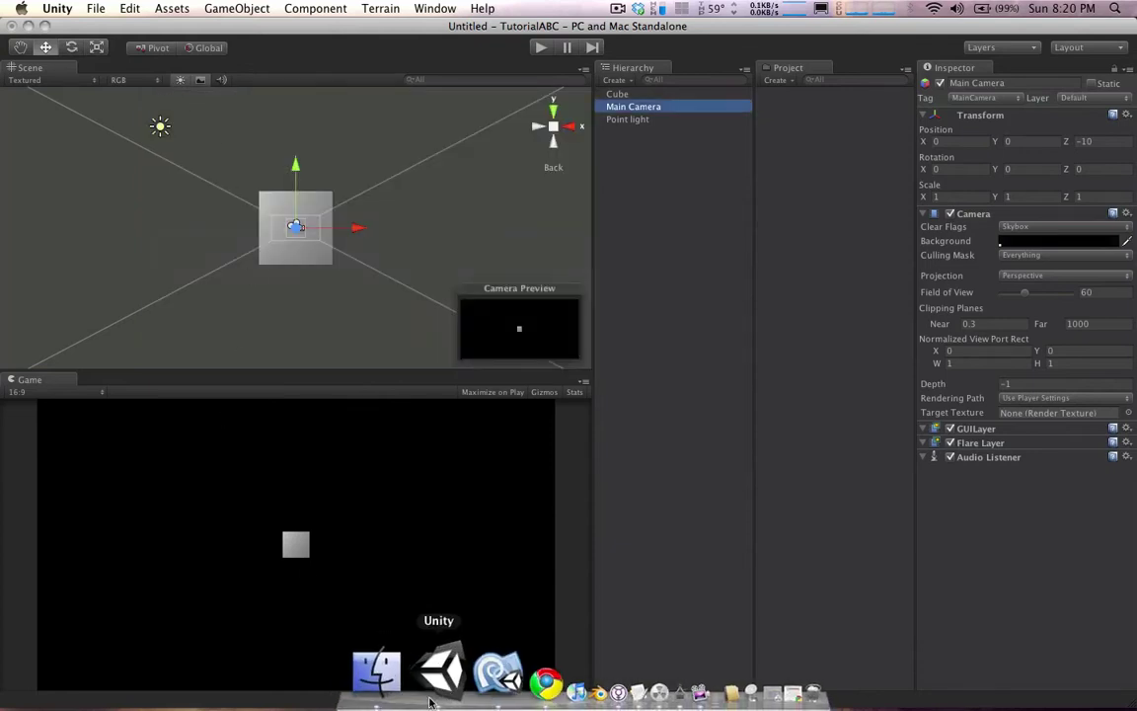
pyautogui.click(481, 675)
pyautogui.press('super+t')
pyautogui.write('unity3d.com')
pyautogui.press('Return')
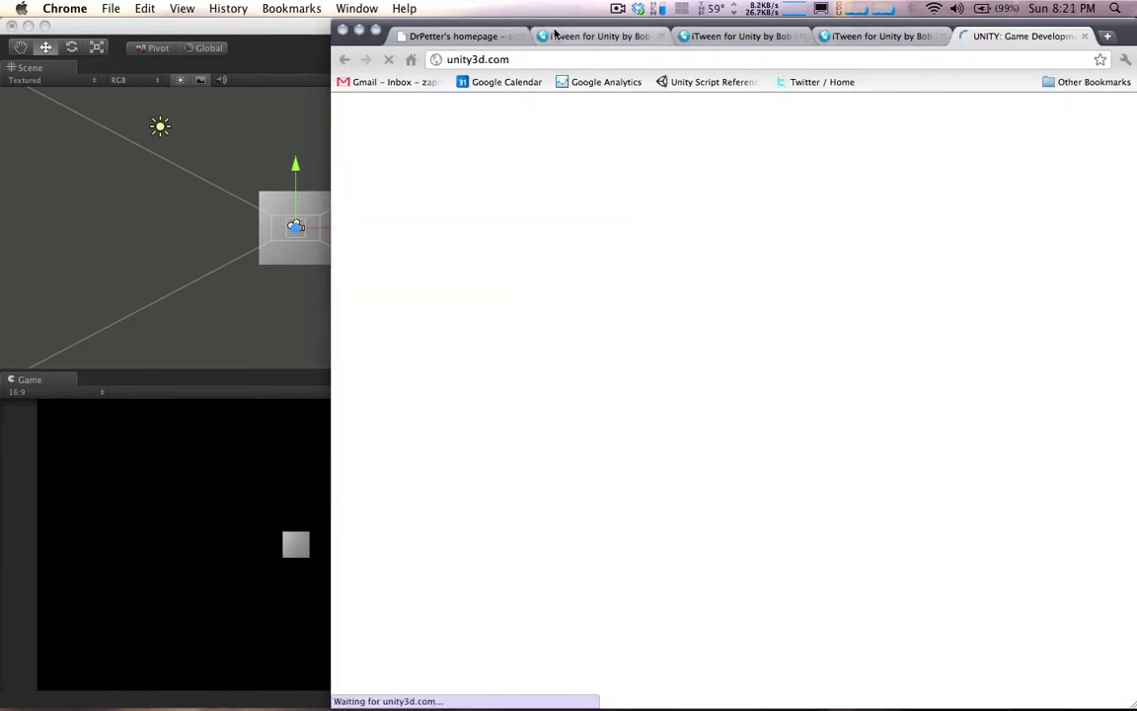
pyautogui.click(302, 52)
pyautogui.click(342, 7)
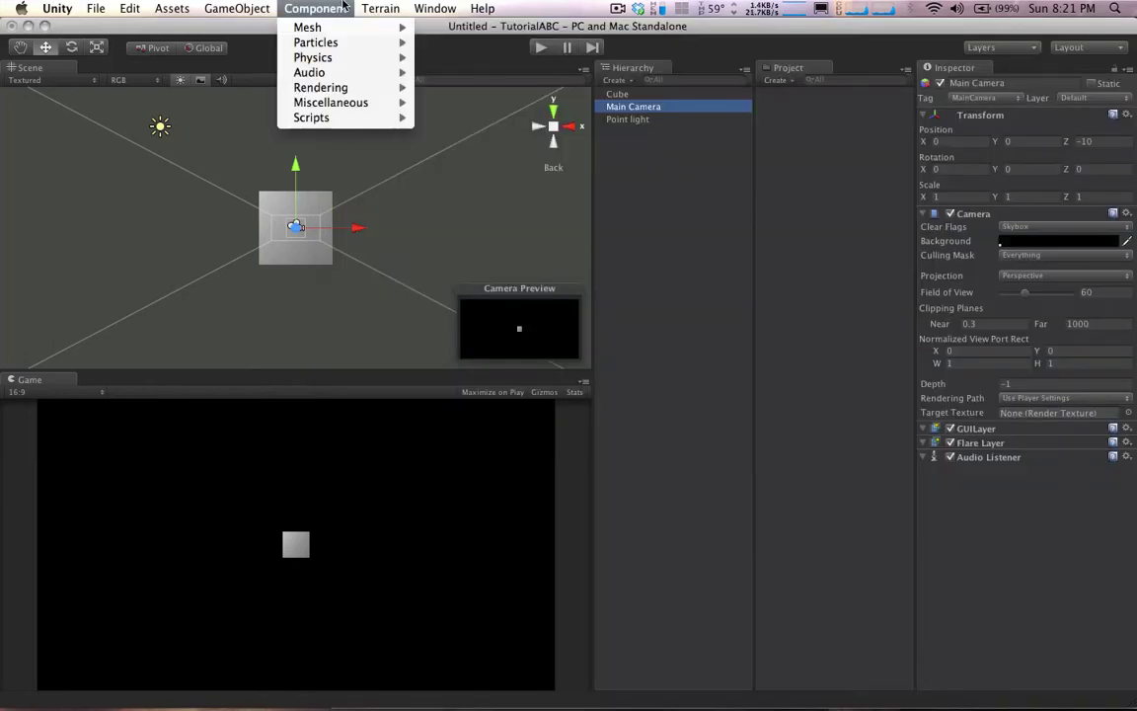
pyautogui.click(97, 8)
pyautogui.click(304, 8)
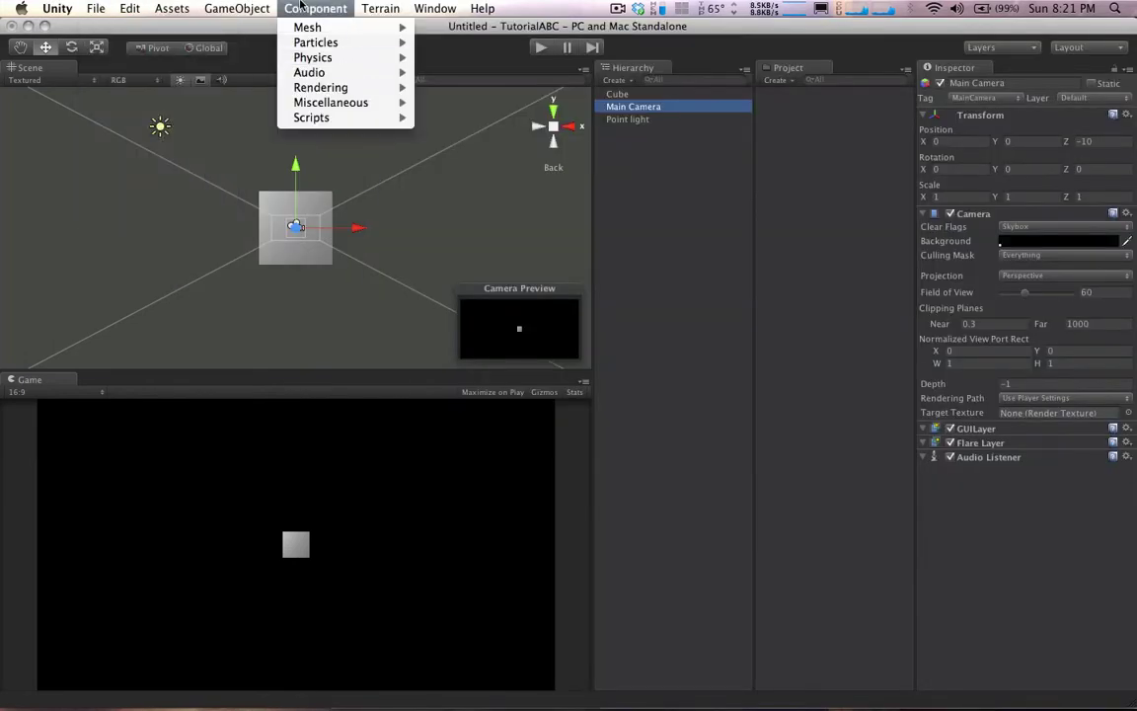
pyautogui.moveTo(264, 8)
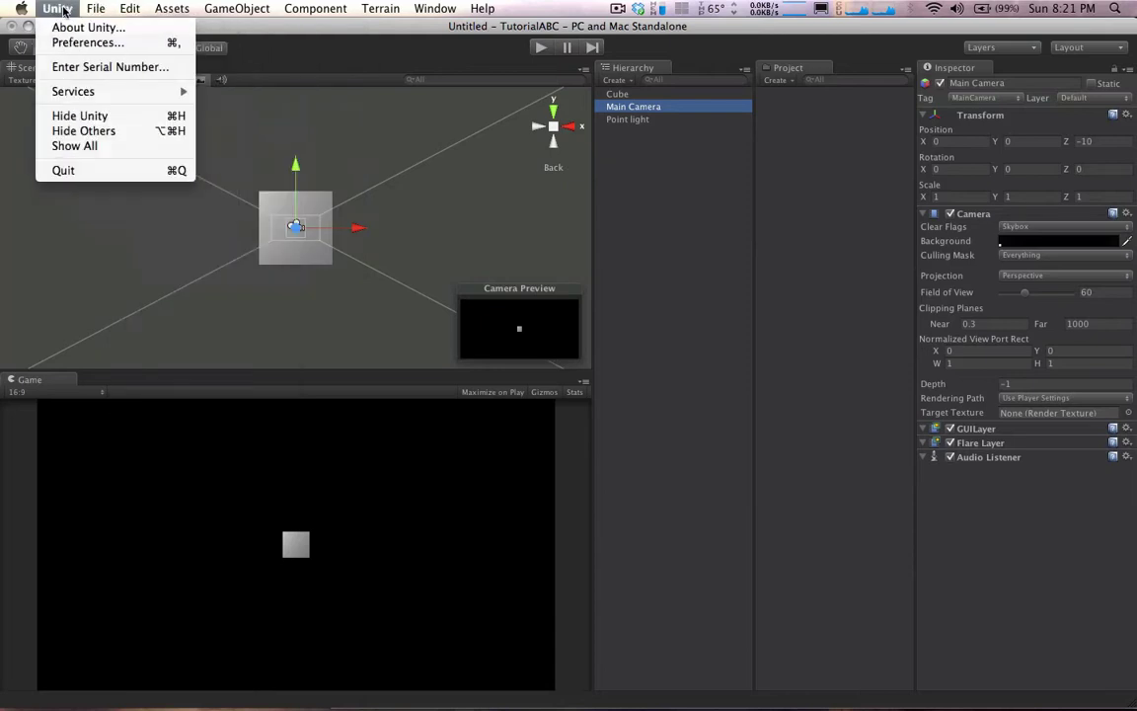
# Open the Build Settings and look over the list of target platforms
pyautogui.moveTo(96, 8)
pyautogui.click(129, 163)
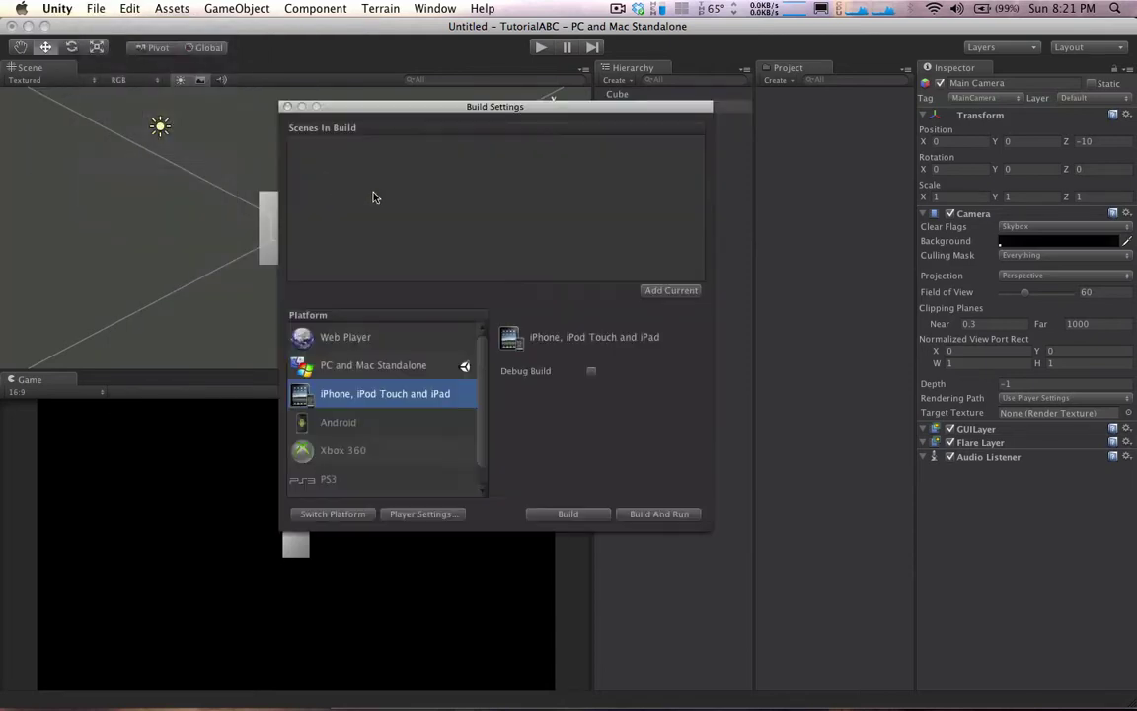
pyautogui.moveTo(416, 111); pyautogui.dragTo(320, 96)
pyautogui.scroll(-1, 357, 338)
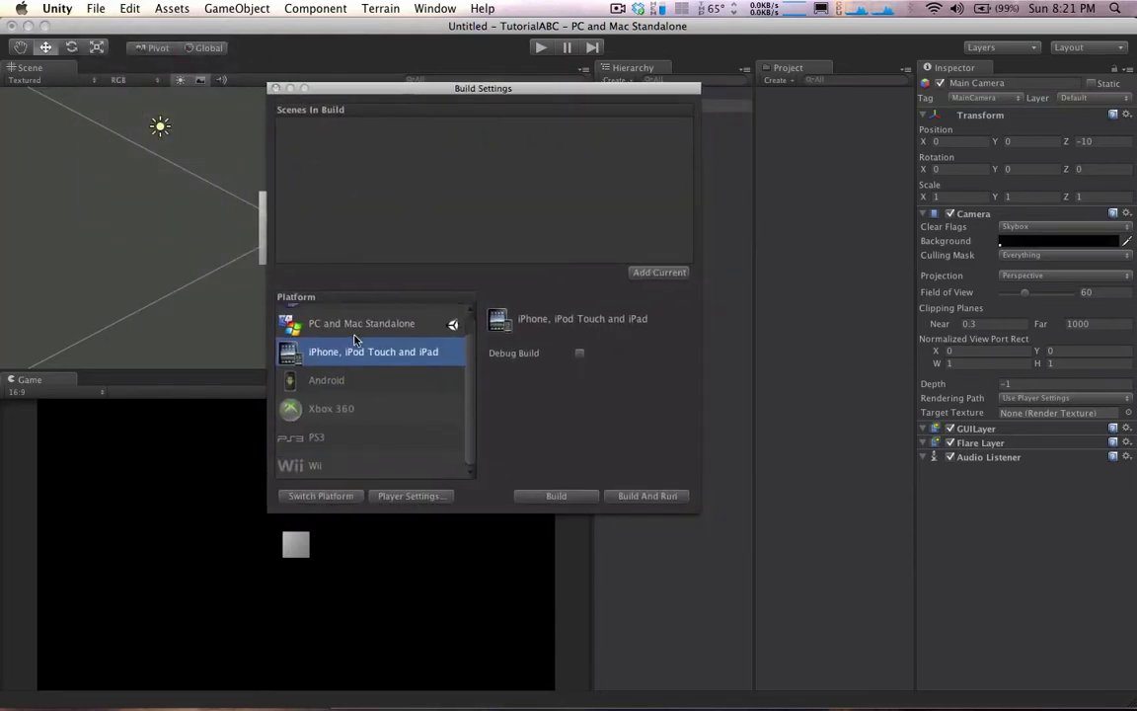
pyautogui.scroll(1, 376, 379)
# Review the build options for PC and Mac Standalone, Web Player, iPhone, Android, PS3, Wii and Xbox 360
pyautogui.click(385, 347)
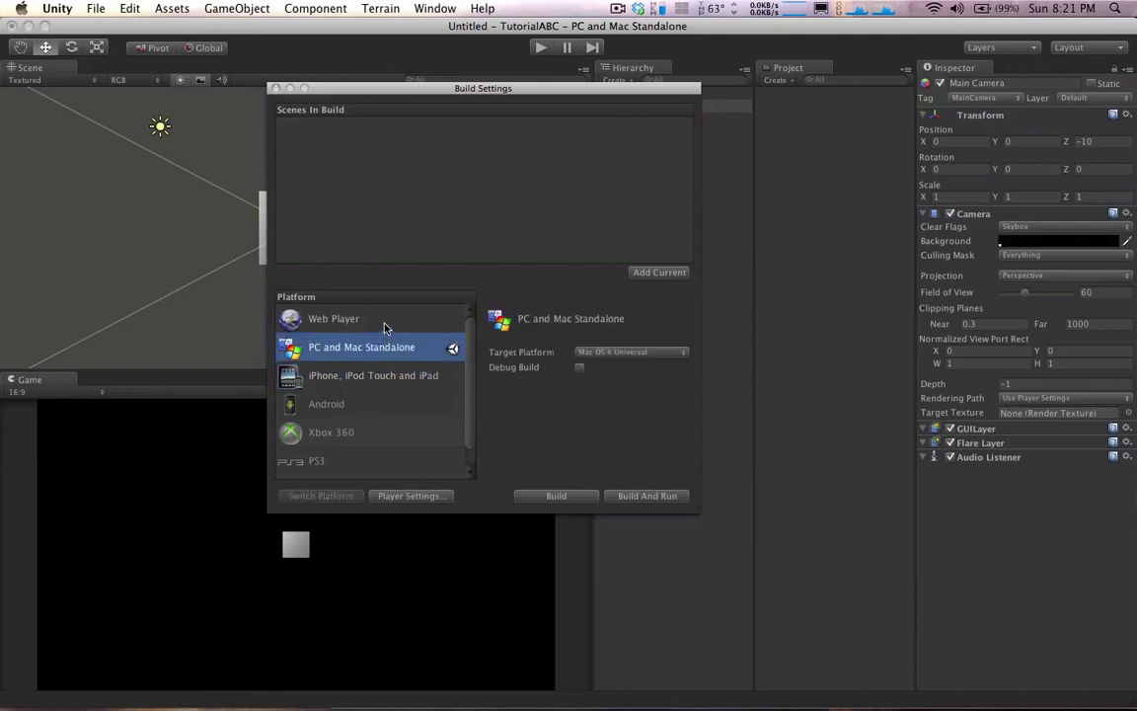
pyautogui.click(381, 323)
pyautogui.click(385, 348)
pyautogui.click(385, 375)
pyautogui.click(371, 404)
pyautogui.scroll(-1, 352, 439)
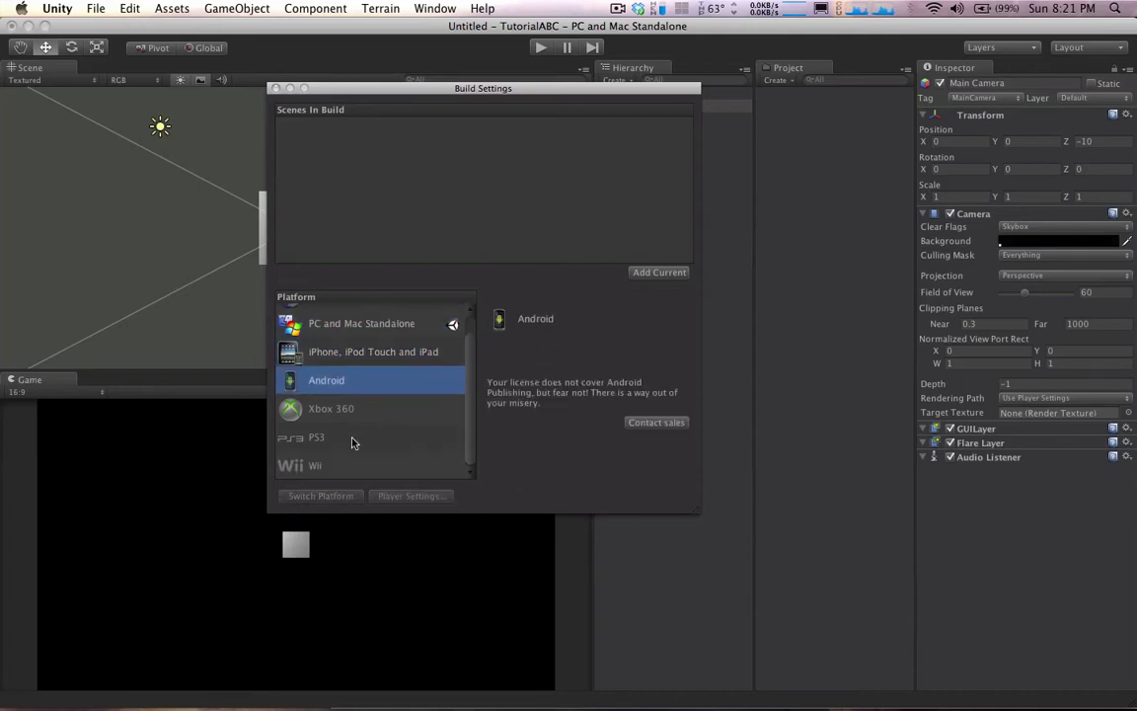
pyautogui.click(350, 439)
pyautogui.click(353, 465)
pyautogui.click(351, 407)
pyautogui.scroll(1, 352, 387)
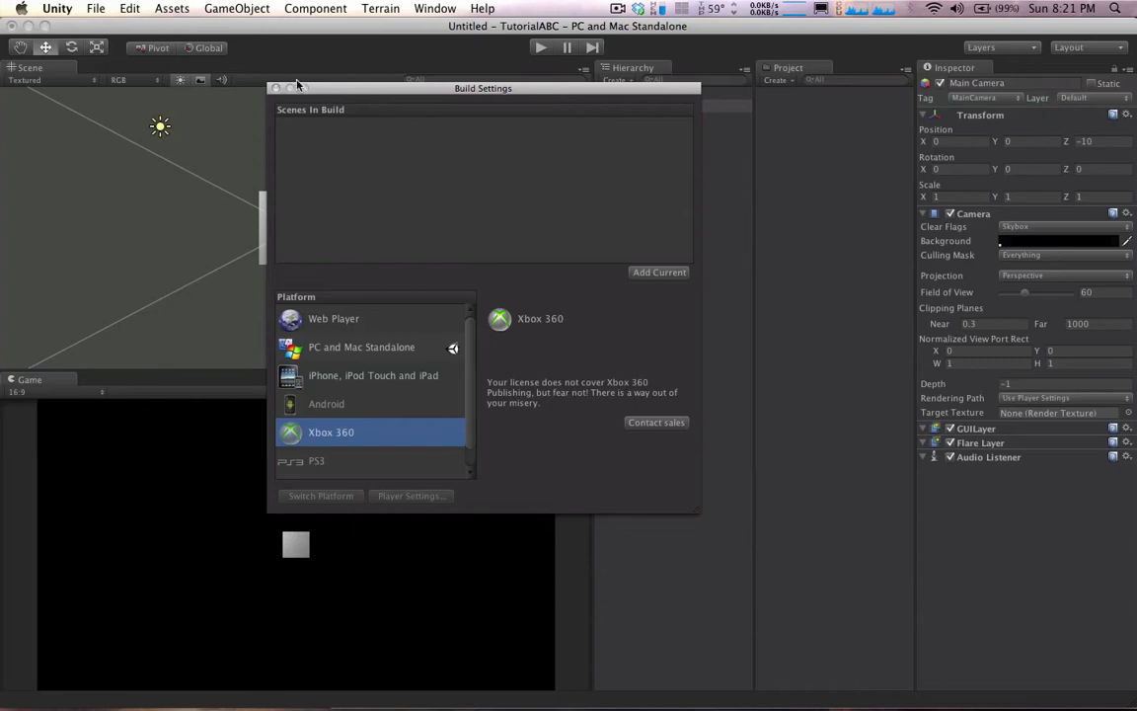
# Go through the platforms in list order from Web Player to Wii, checking the build options of each
pyautogui.moveTo(333, 92); pyautogui.dragTo(316, 56)
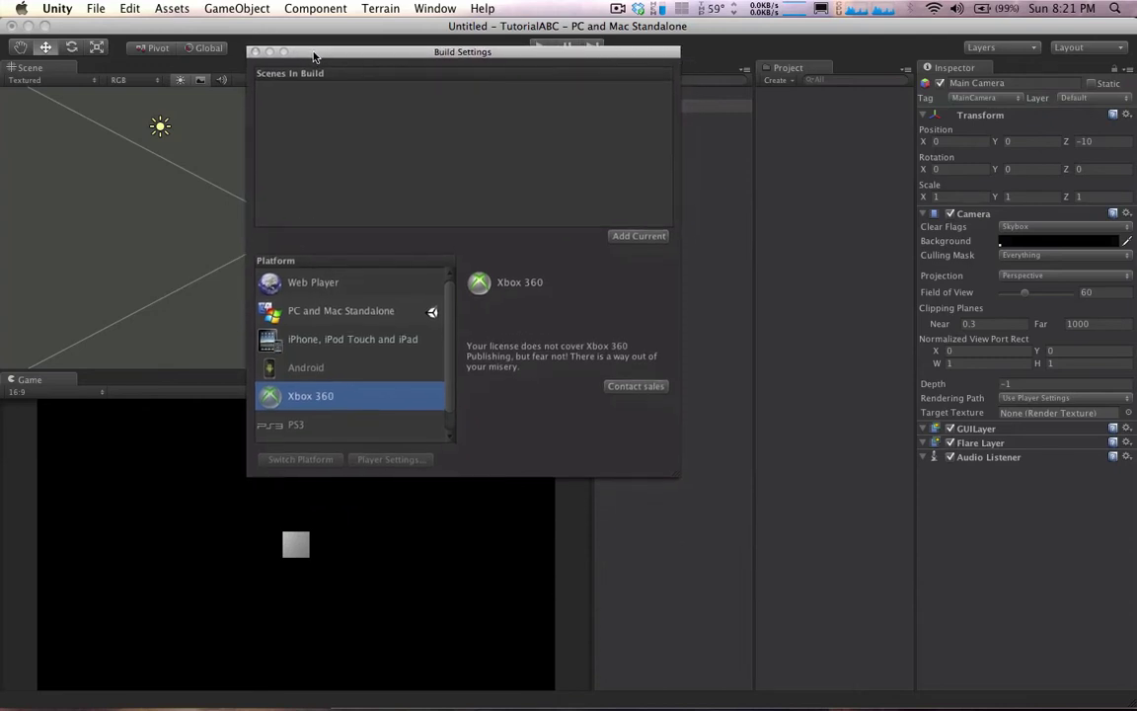
pyautogui.scroll(-1, 358, 378)
pyautogui.scroll(1, 361, 341)
pyautogui.click(324, 287)
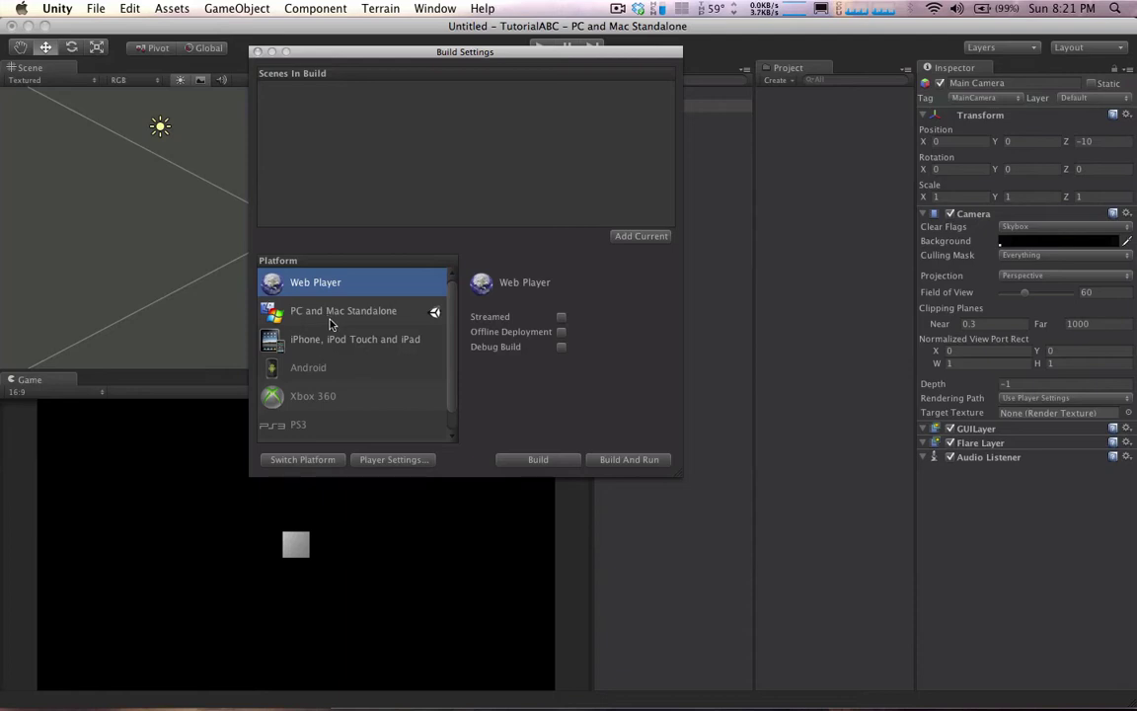
pyautogui.click(332, 314)
pyautogui.click(379, 348)
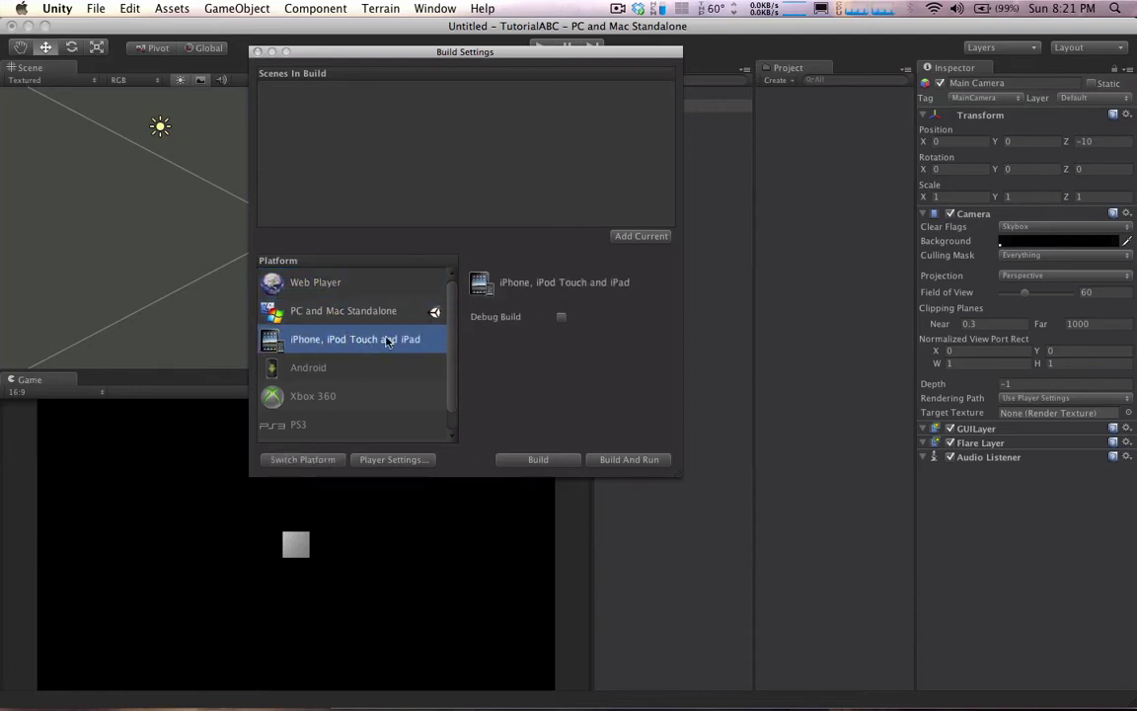
pyautogui.click(348, 371)
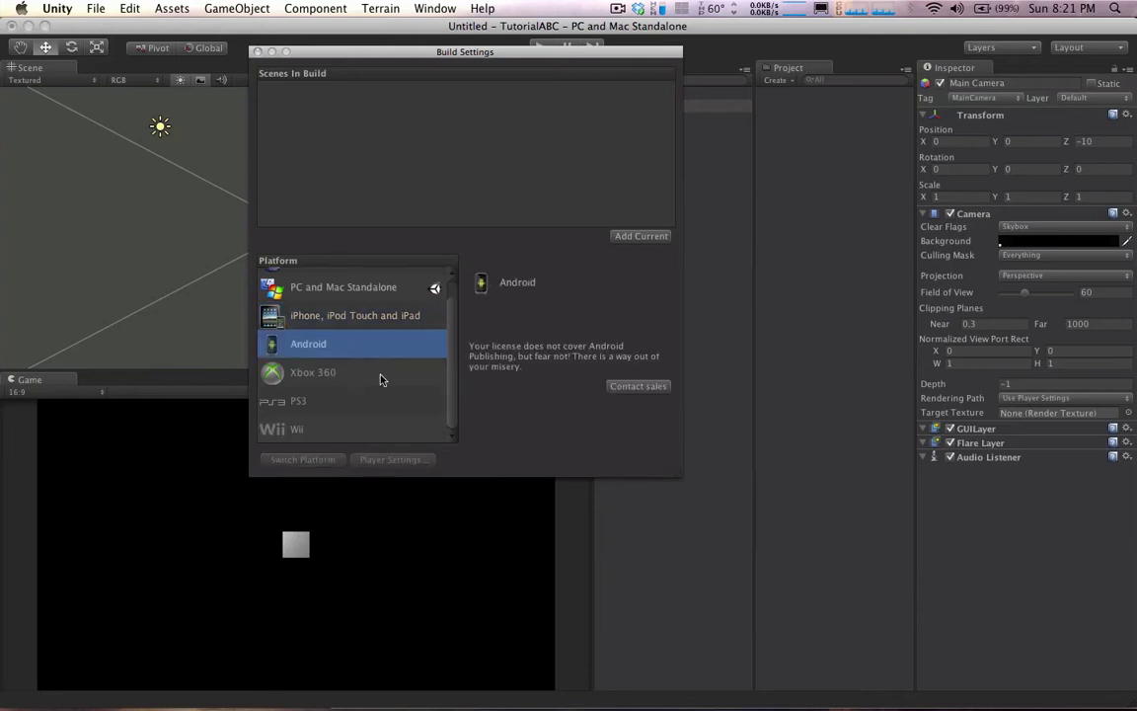
pyautogui.click(337, 373)
pyautogui.click(347, 350)
pyautogui.click(339, 375)
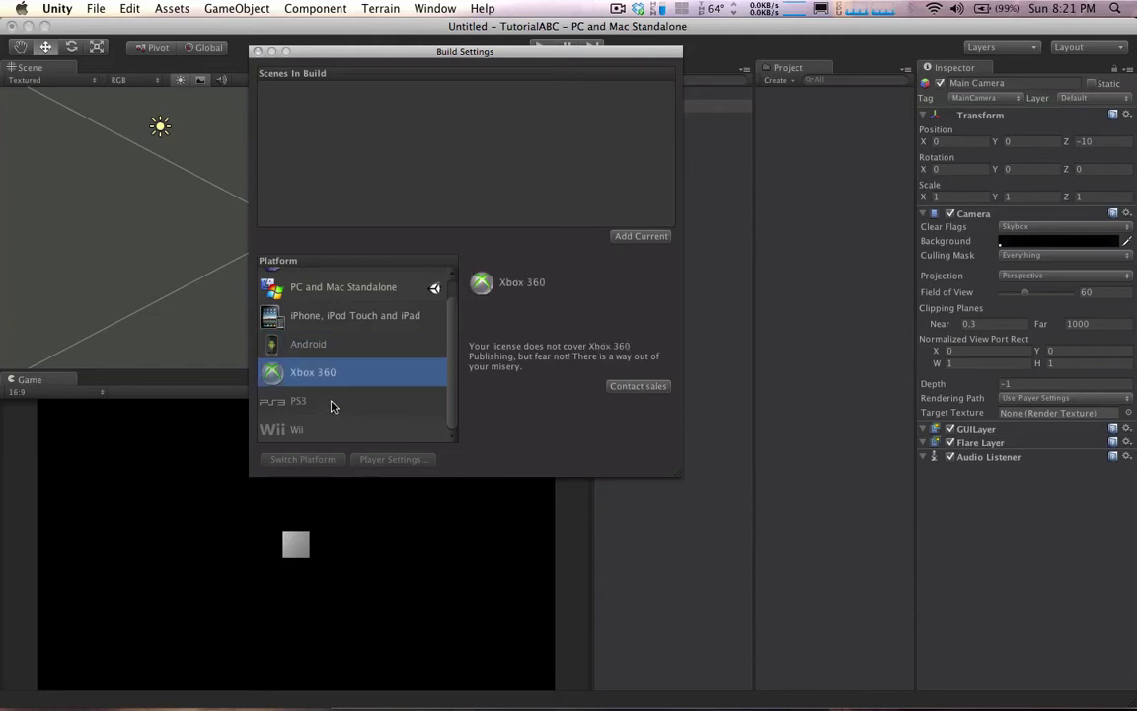
pyautogui.click(330, 403)
pyautogui.click(325, 426)
# Compare the build options of the Xbox 360, Android and iPhone, iPod Touch and iPad platforms
pyautogui.scroll(1, 350, 396)
pyautogui.scroll(-1, 350, 396)
pyautogui.click(350, 382)
pyautogui.scroll(1, 371, 335)
pyautogui.click(373, 336)
pyautogui.scroll(-1, 375, 333)
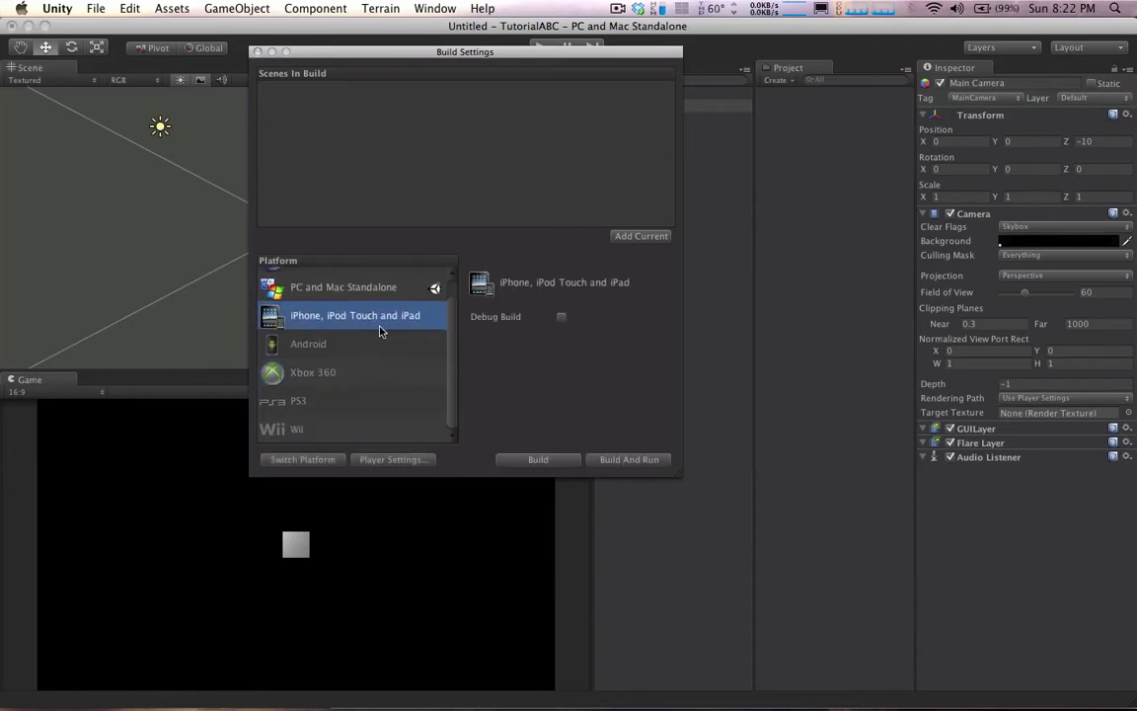
pyautogui.click(363, 345)
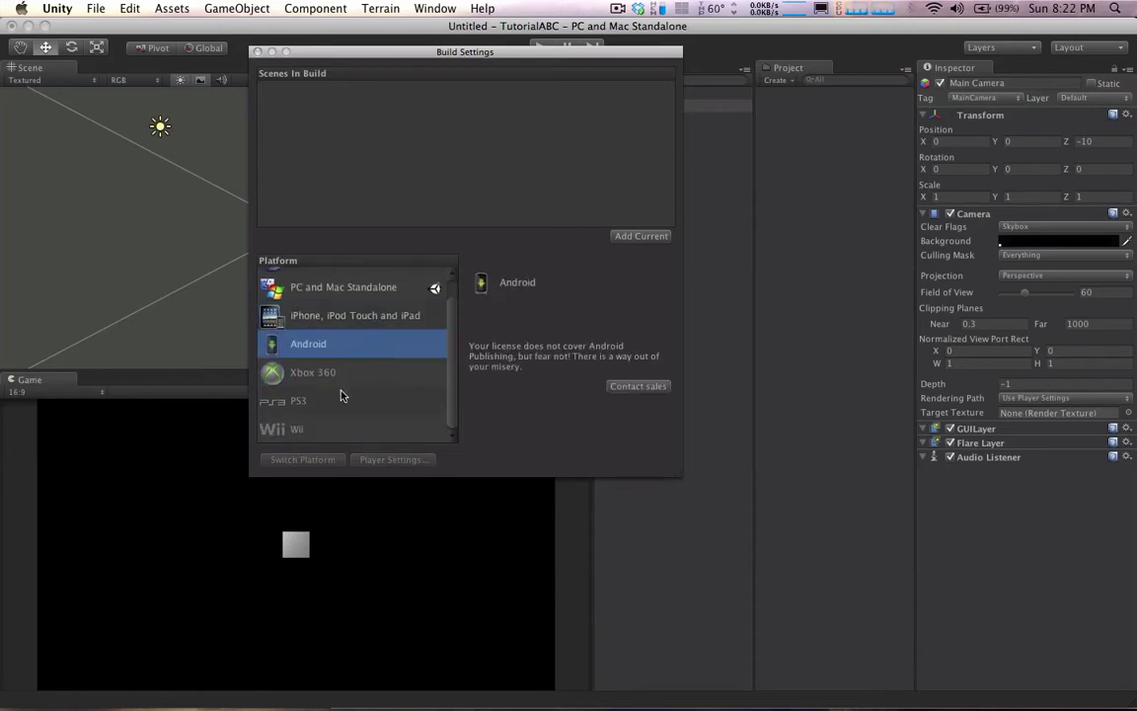
pyautogui.click(392, 372)
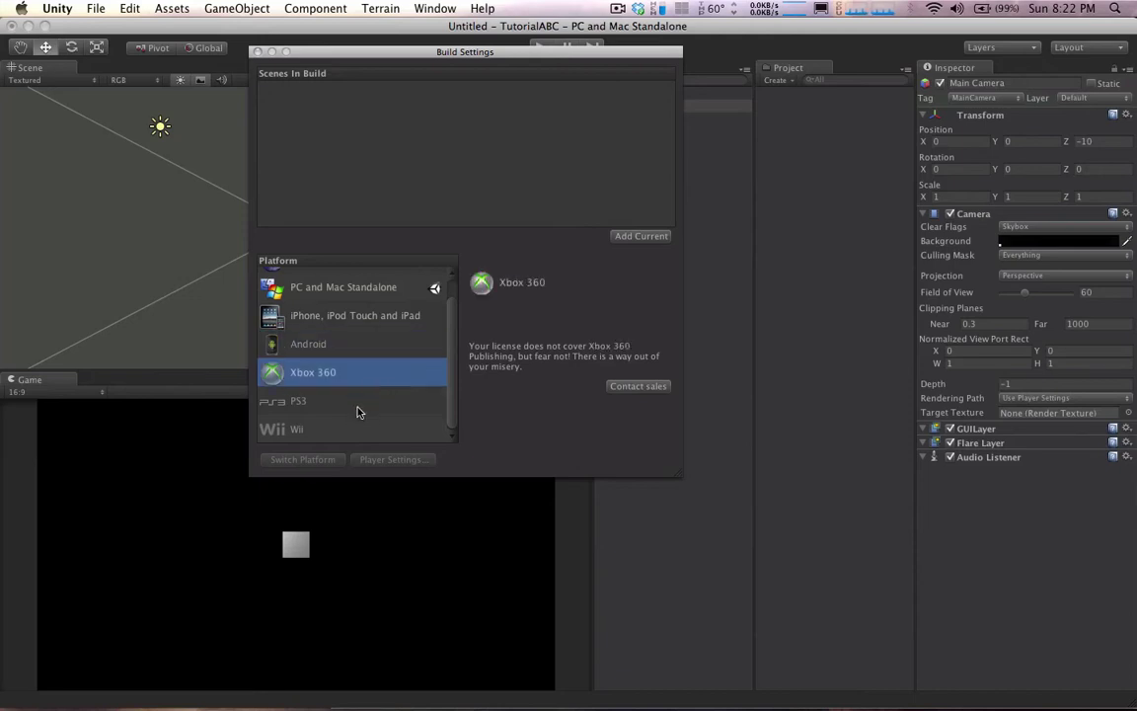
pyautogui.click(365, 347)
pyautogui.click(376, 318)
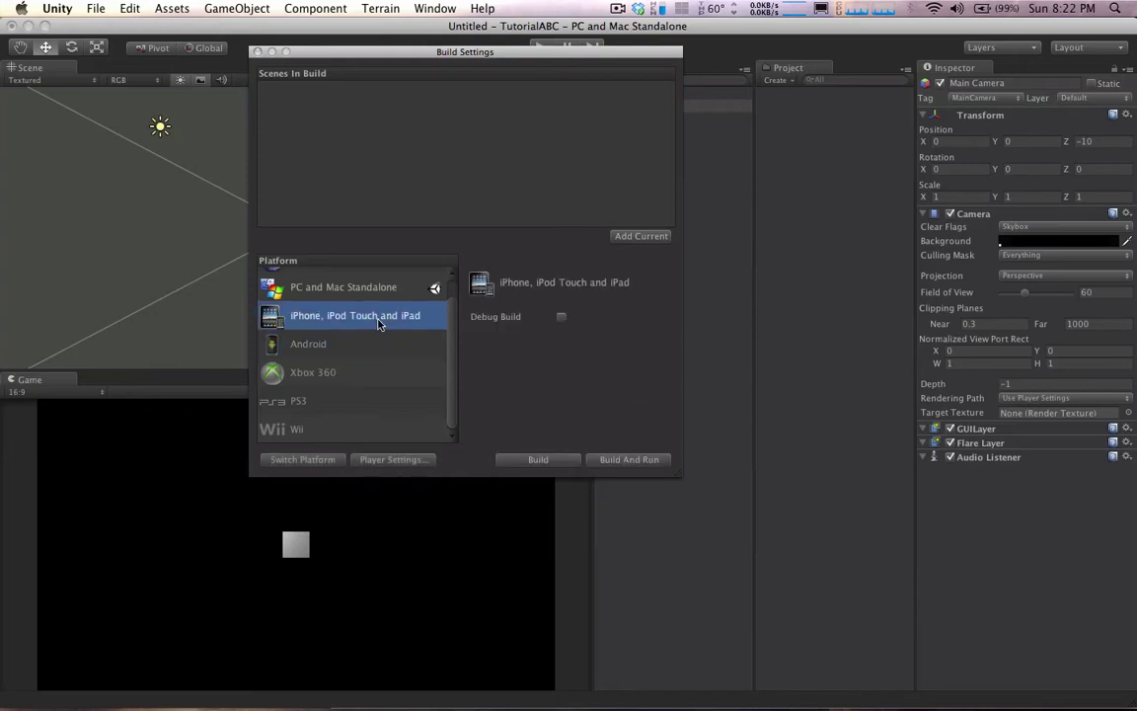
pyautogui.scroll(1, 343, 328)
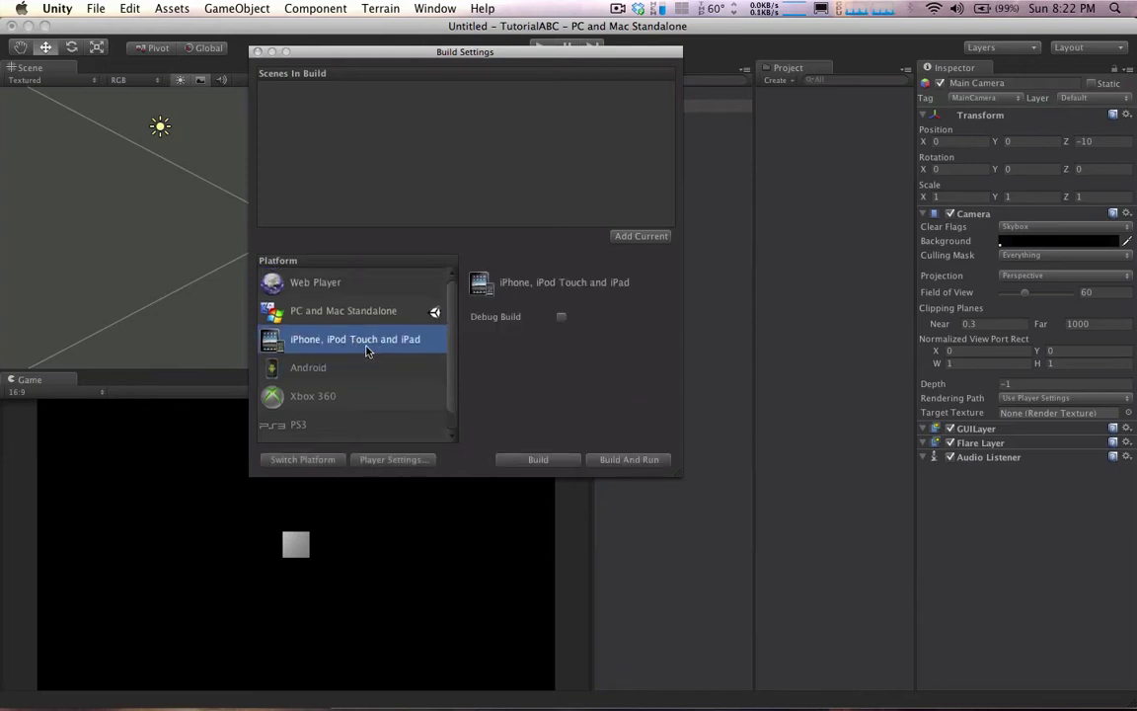
# Check the PC and Mac Standalone, Web Player, Android, Xbox 360, PS3 and Wii build options
pyautogui.click(357, 312)
pyautogui.scroll(-1, 367, 336)
pyautogui.scroll(1, 356, 296)
pyautogui.click(346, 284)
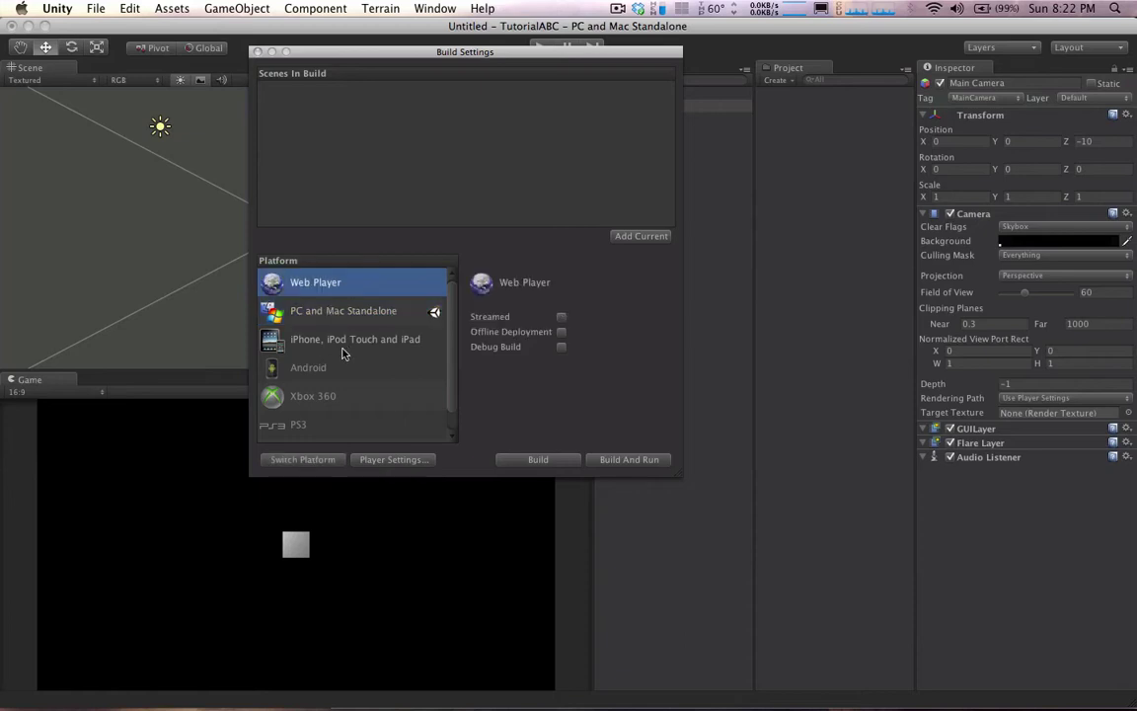
pyautogui.click(345, 364)
pyautogui.scroll(-1, 348, 368)
pyautogui.click(345, 371)
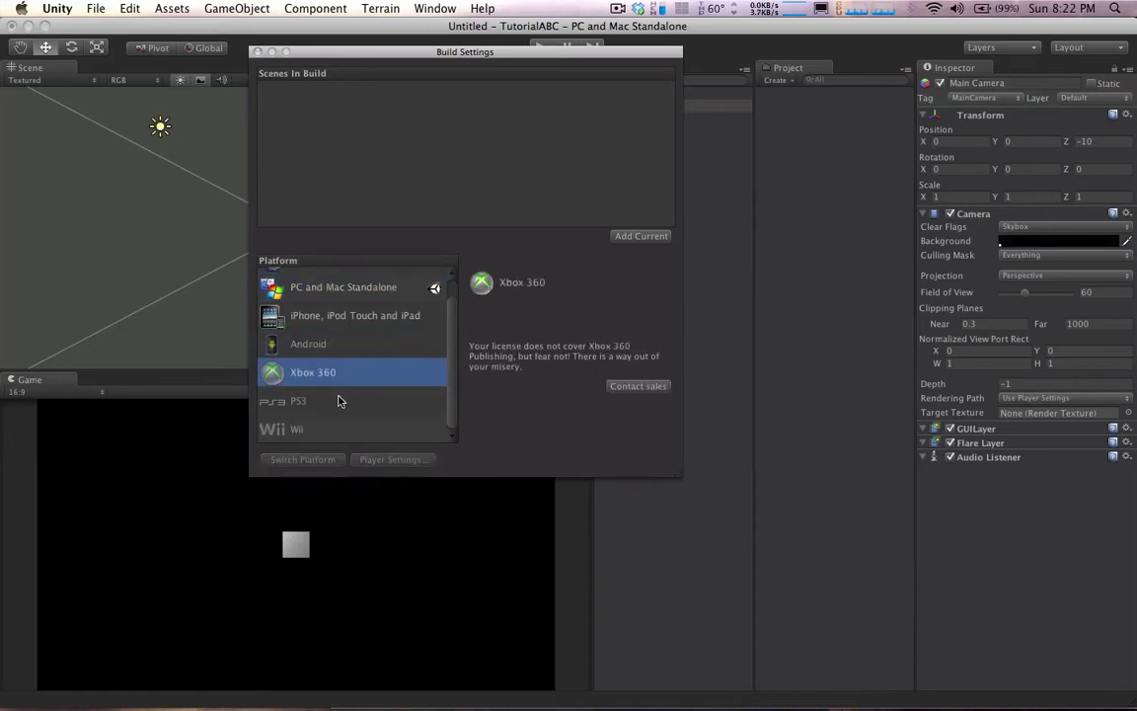
pyautogui.click(339, 401)
pyautogui.click(335, 430)
pyautogui.scroll(1, 341, 375)
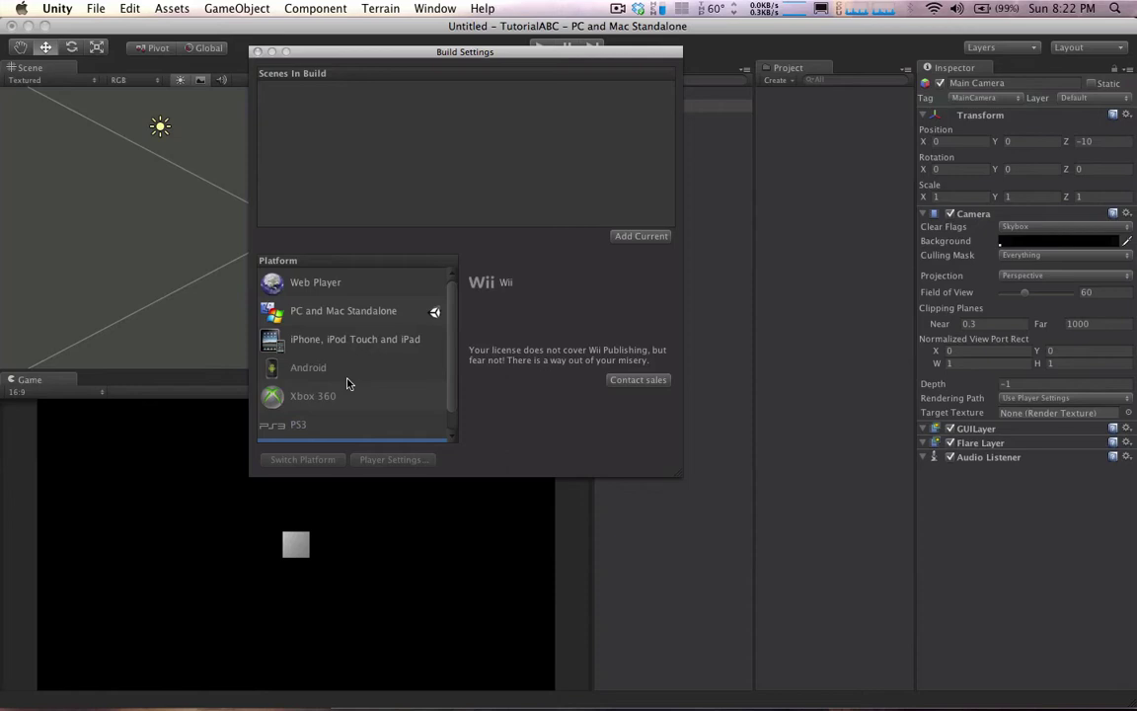
# Revisit the PC and Mac Standalone, iPhone, Android and Xbox 360 build options
pyautogui.click(340, 318)
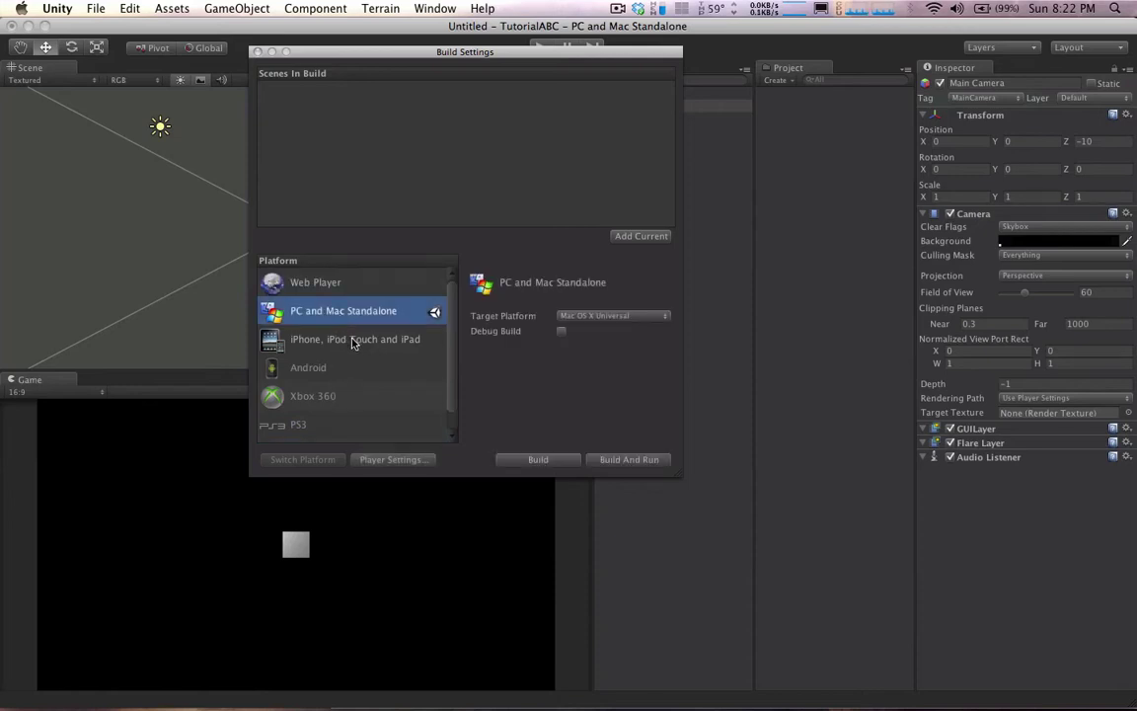
pyautogui.click(352, 341)
pyautogui.click(353, 366)
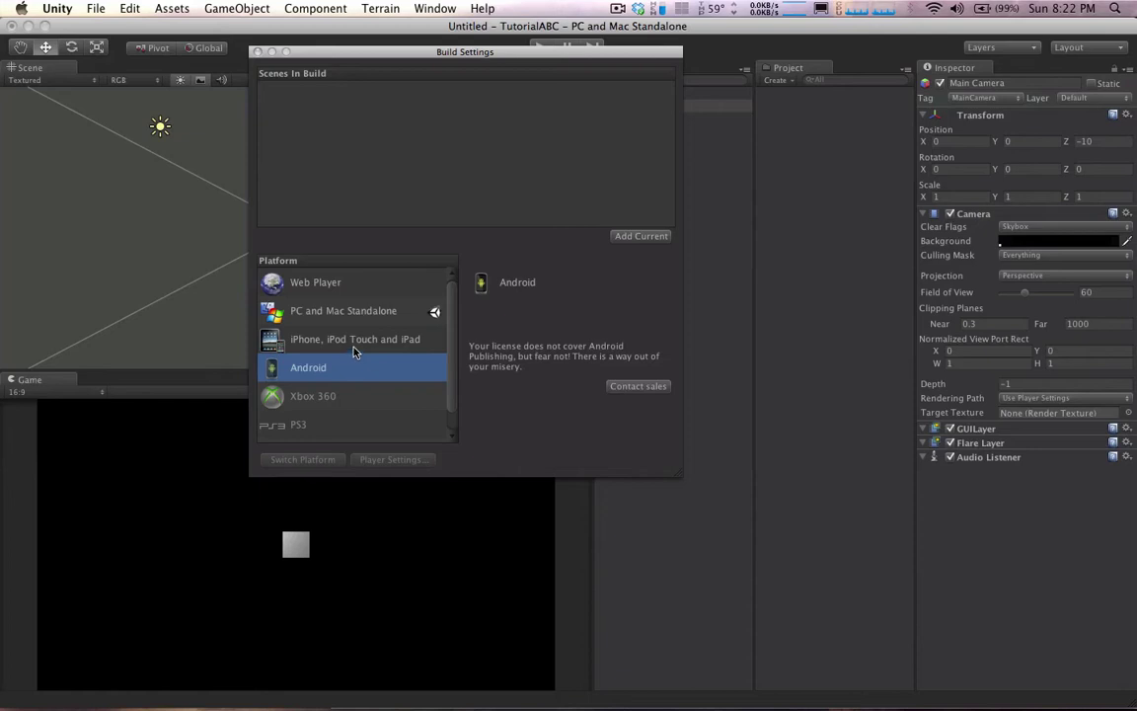
pyautogui.scroll(-1, 357, 346)
pyautogui.click(340, 377)
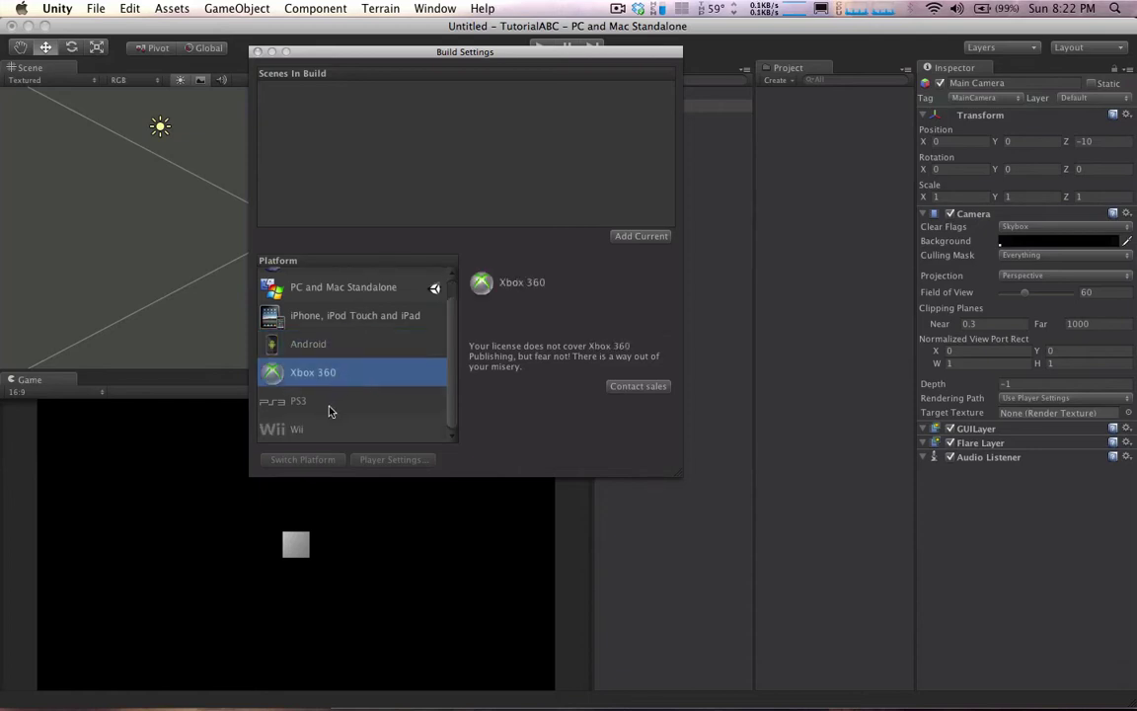
pyautogui.scroll(1, 353, 364)
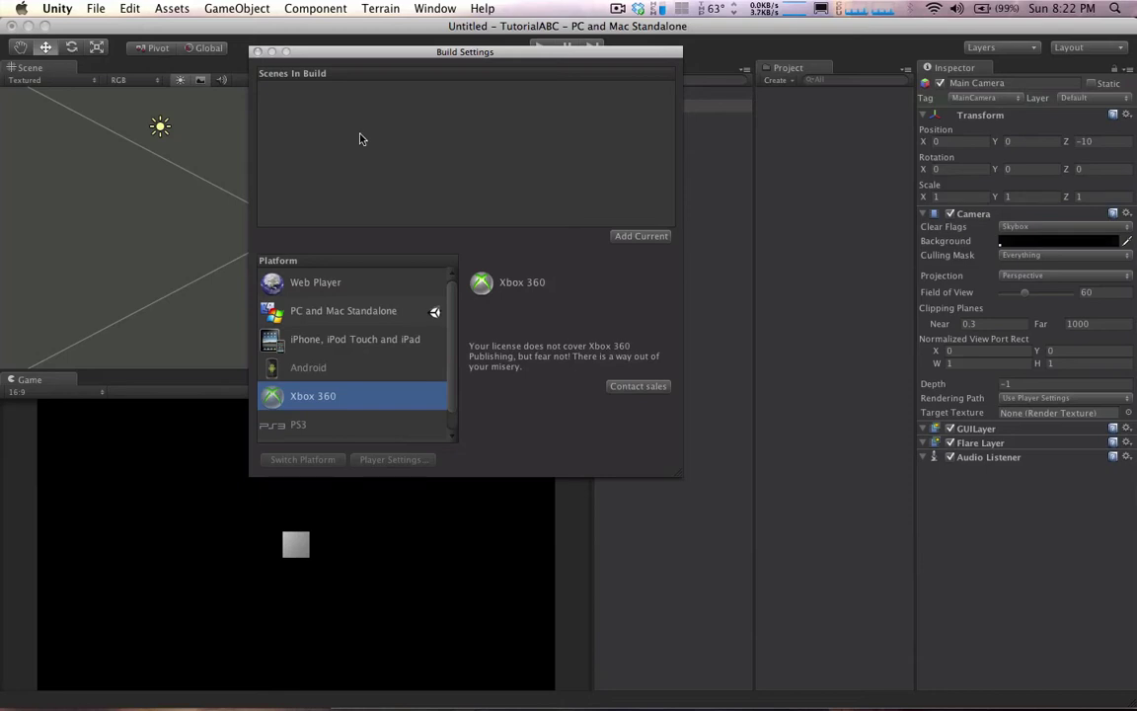
# View the iPhone, PC and Mac Standalone and Web Player build options, and close the Build Settings
pyautogui.scroll(-1, 321, 344)
pyautogui.scroll(1, 336, 345)
pyautogui.click(338, 338)
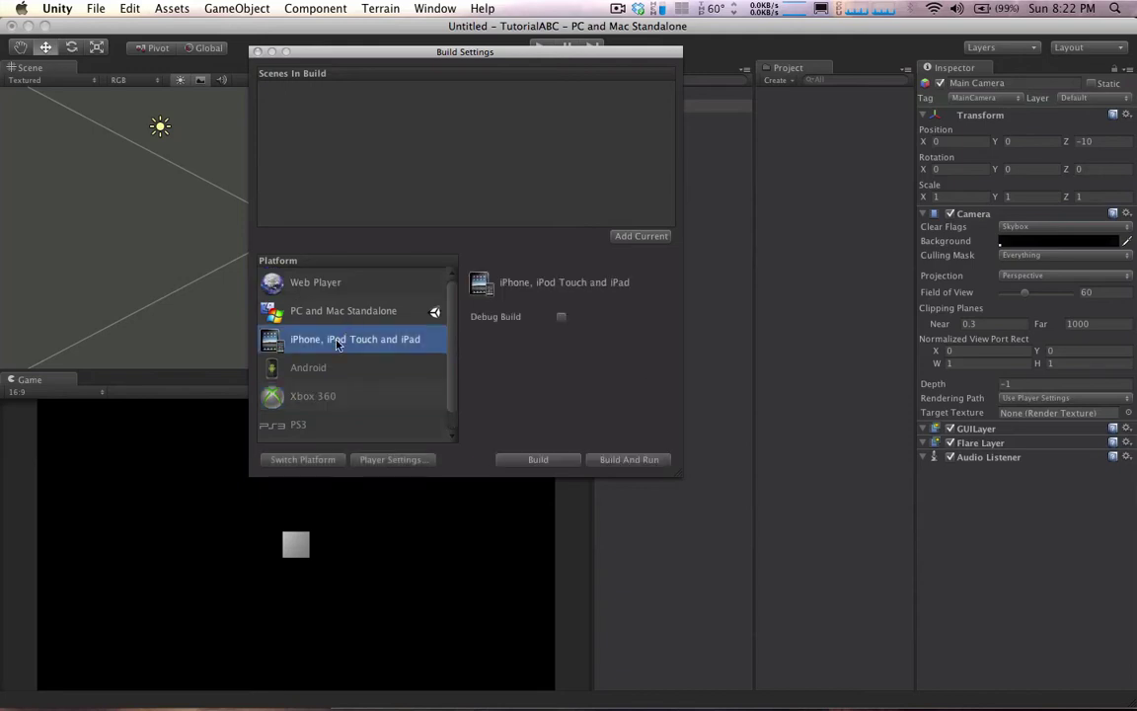
pyautogui.click(345, 314)
pyautogui.click(340, 284)
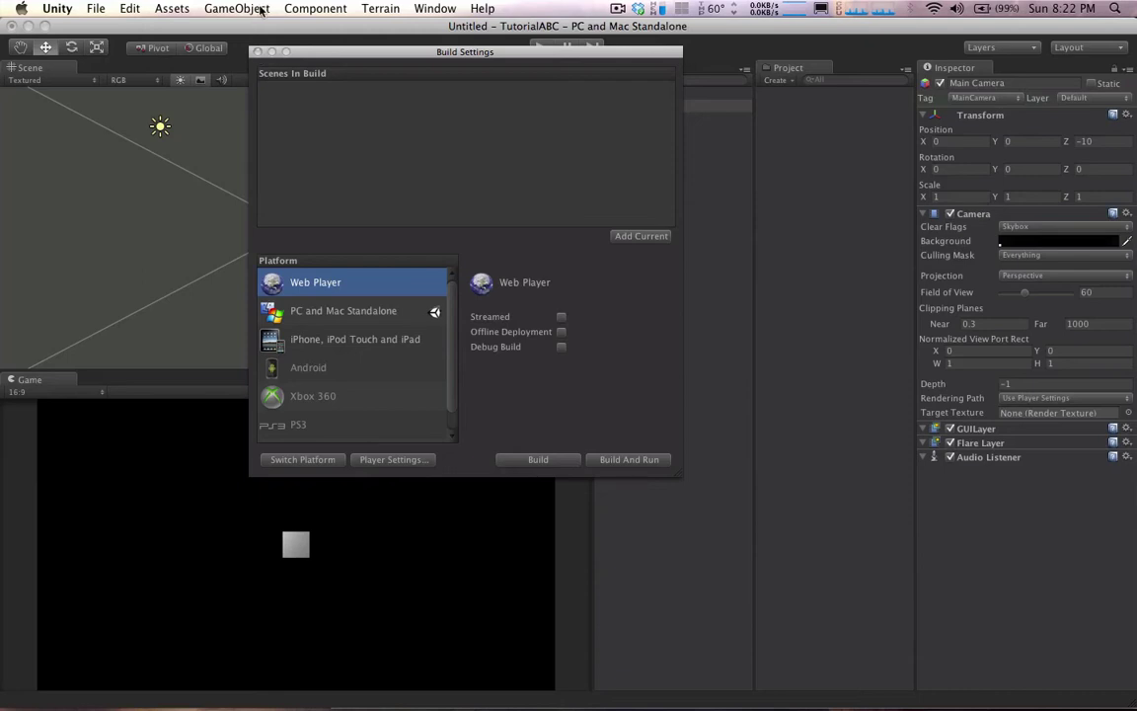
pyautogui.click(258, 52)
pyautogui.click(131, 8)
pyautogui.click(234, 7)
pyautogui.scroll(-2, 547, 110)
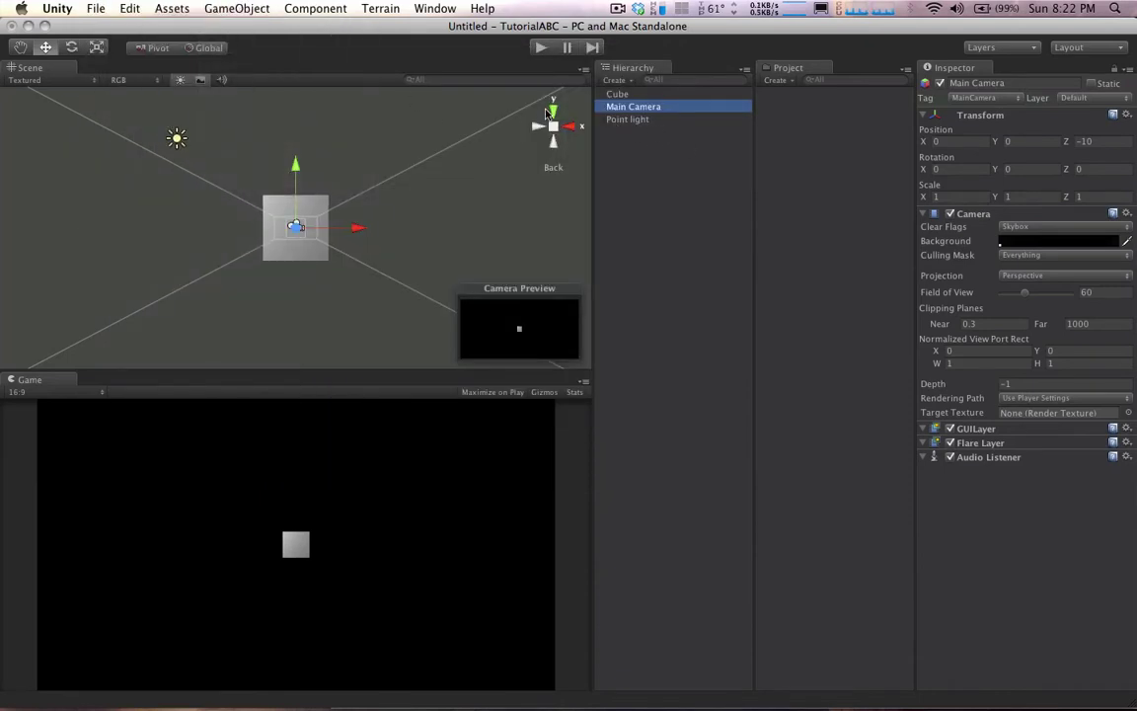
# Add a Cloth object to the scene
pyautogui.scroll(-4, 405, 148)
pyautogui.scroll(2, 355, 177)
pyautogui.scroll(-1, 331, 138)
pyautogui.click(237, 7)
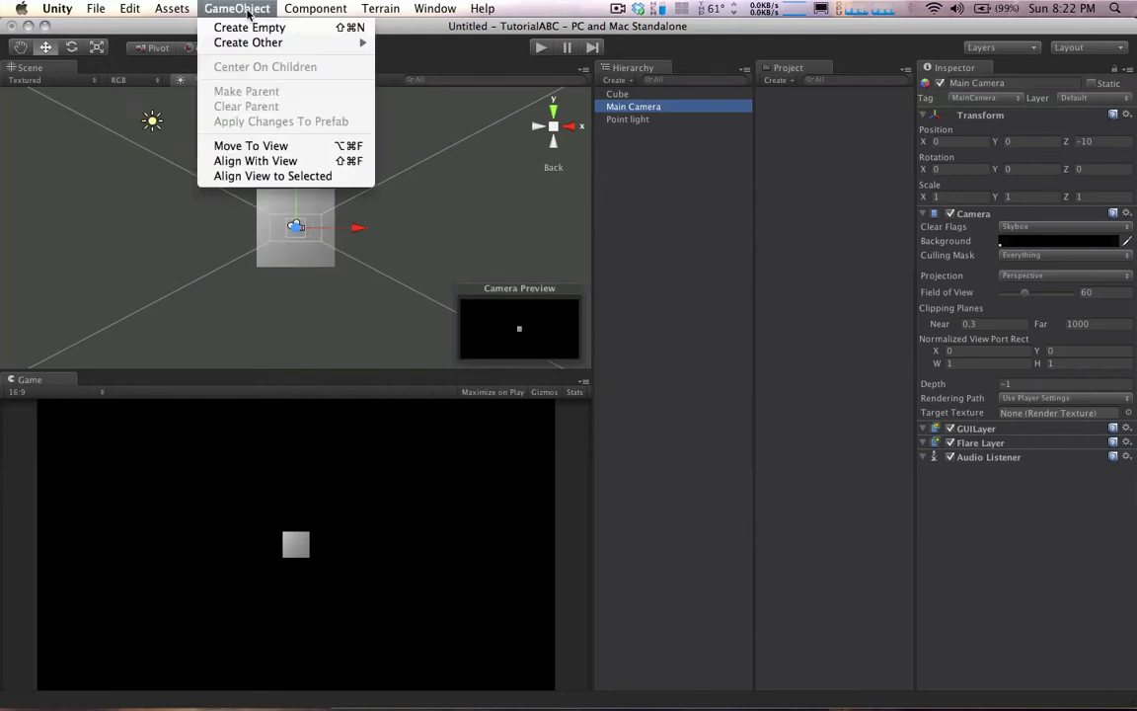
pyautogui.moveTo(287, 43)
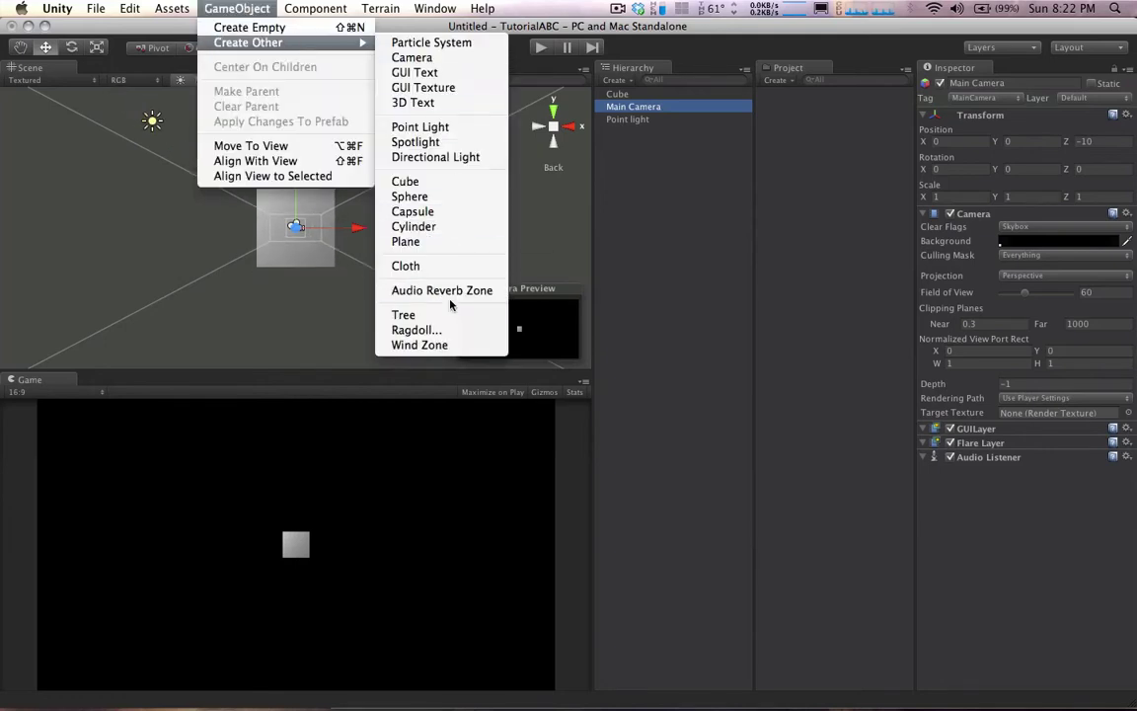
pyautogui.click(445, 266)
# Examine the cloth's mesh and its interactive cloth settings around the cube
pyautogui.scroll(-2, 355, 178)
pyautogui.scroll(-1, 434, 165)
pyautogui.scroll(2, 510, 152)
pyautogui.click(627, 119)
pyautogui.click(640, 107)
pyautogui.scroll(2, 465, 165)
pyautogui.scroll(-5, 383, 208)
pyautogui.keyDown('alt'); pyautogui.moveTo(363, 206); pyautogui.dragTo(320, 249); pyautogui.keyUp('alt')
pyautogui.scroll(5, 320, 249)
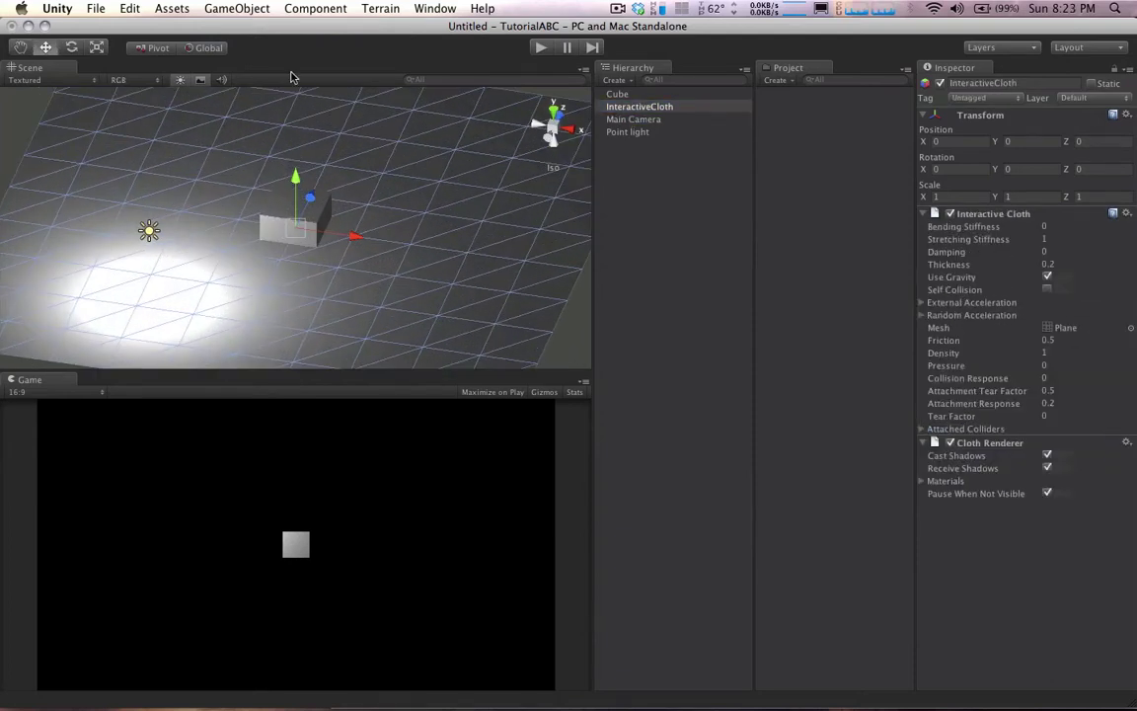
# Delete the interactive cloth from the scene
pyautogui.click(237, 8)
pyautogui.click(221, 10)
pyautogui.click(221, 10)
pyautogui.click(214, 6)
pyautogui.click(214, 6)
pyautogui.click(224, 7)
pyautogui.press('super+BackSpace')
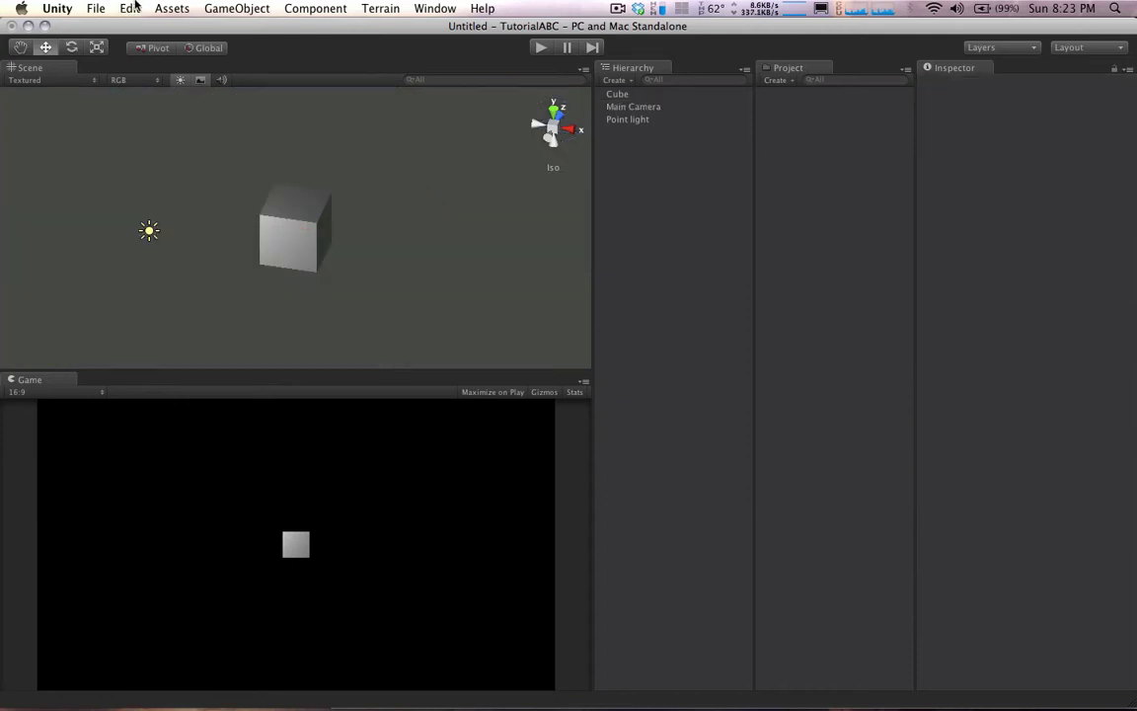
# Add a second cube and move it along the X axis to position 1, beside the first cube
pyautogui.click(237, 8)
pyautogui.moveTo(226, 43)
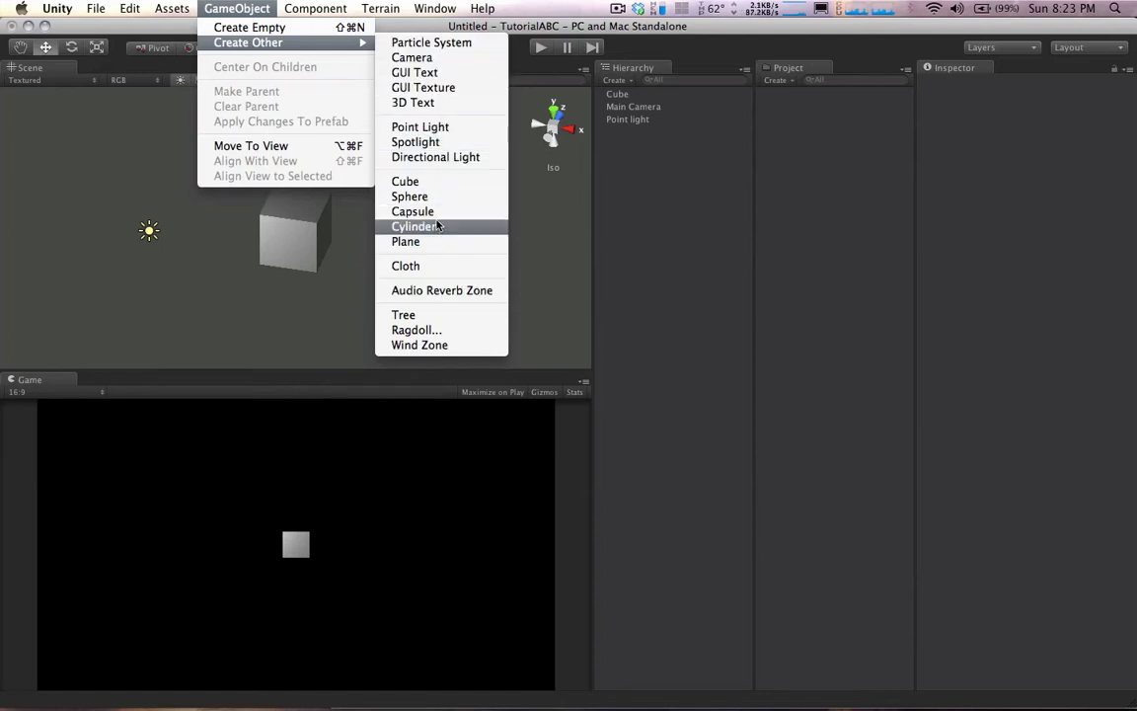
pyautogui.click(421, 184)
pyautogui.scroll(3, 356, 238)
pyautogui.moveTo(356, 239); pyautogui.dragTo(484, 263)
# View the two cubes from several angles and delete the second one
pyautogui.scroll(-2, 447, 259)
pyautogui.keyDown('alt'); pyautogui.moveTo(407, 264); pyautogui.dragTo(417, 155); pyautogui.keyUp('alt')
pyautogui.scroll(3, 338, 241)
pyautogui.scroll(-5, 417, 155)
pyautogui.keyDown('alt'); pyautogui.moveTo(316, 237); pyautogui.dragTo(420, 304); pyautogui.keyUp('alt')
pyautogui.scroll(5, 375, 246)
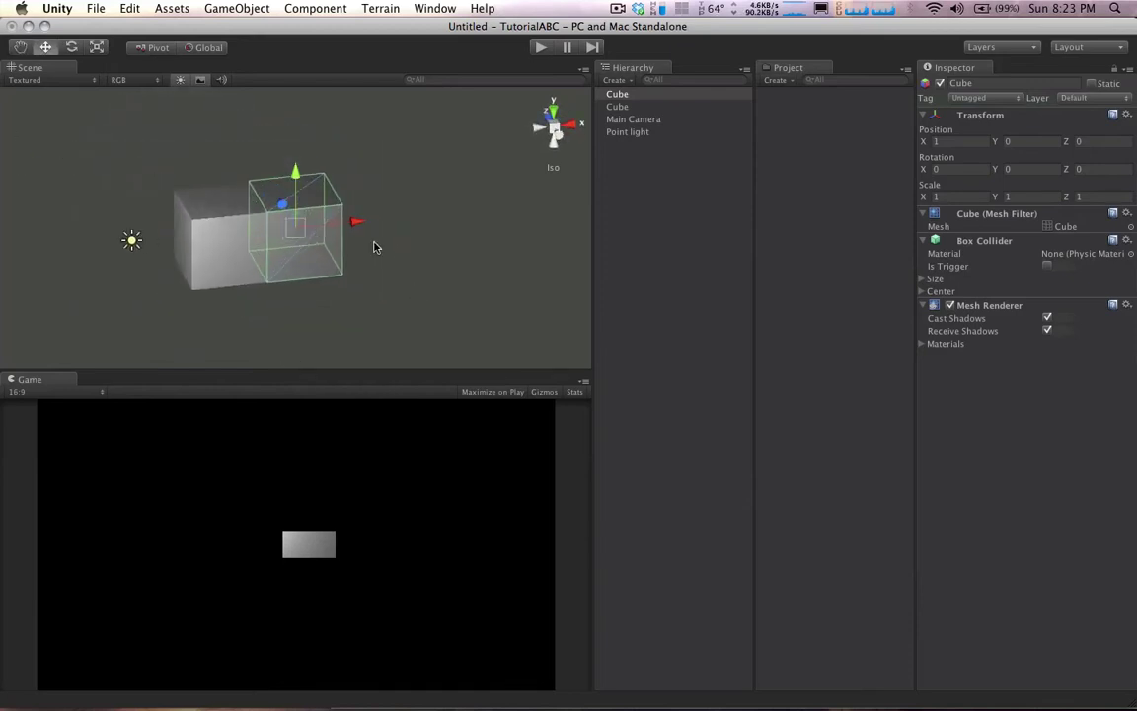
pyautogui.press('super+BackSpace')
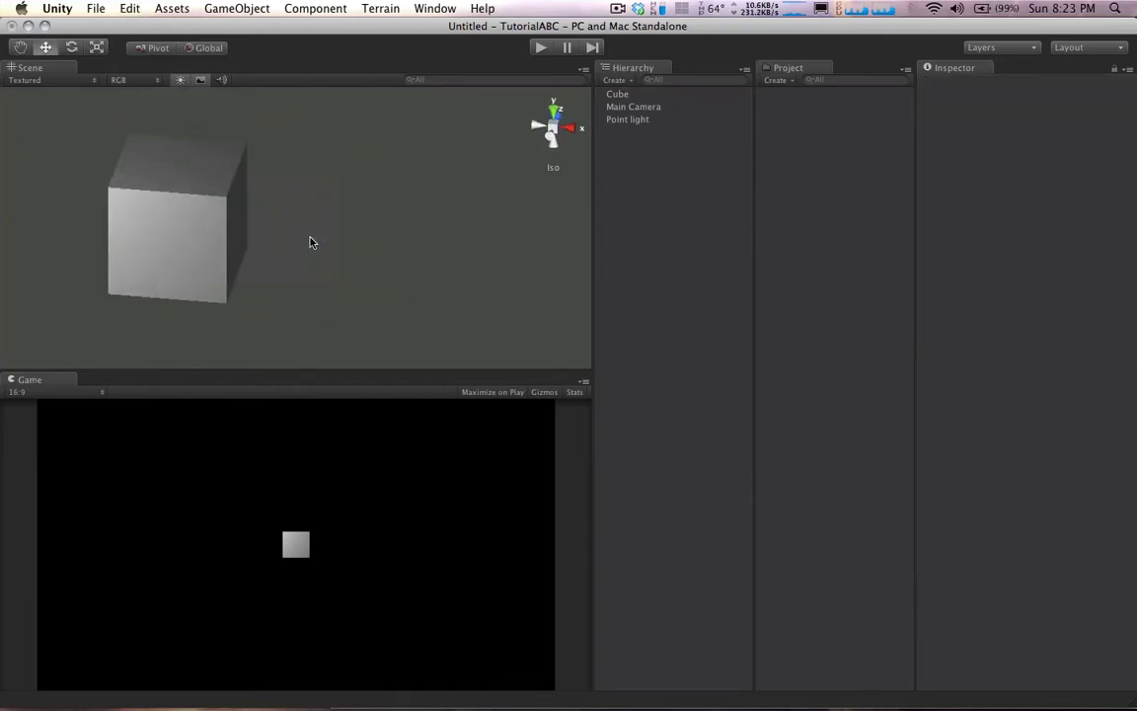
# Add a Plane object to the scene around the cube
pyautogui.click(262, 8)
pyautogui.moveTo(318, 46)
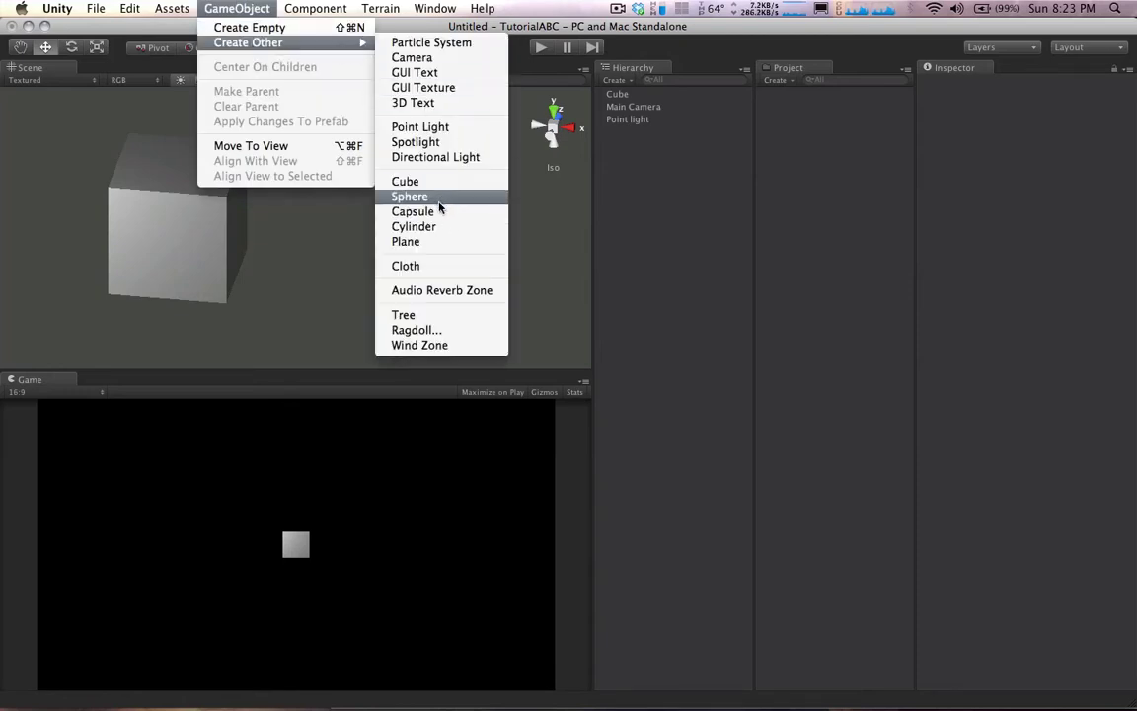
pyautogui.click(434, 243)
pyautogui.scroll(6, 314, 214)
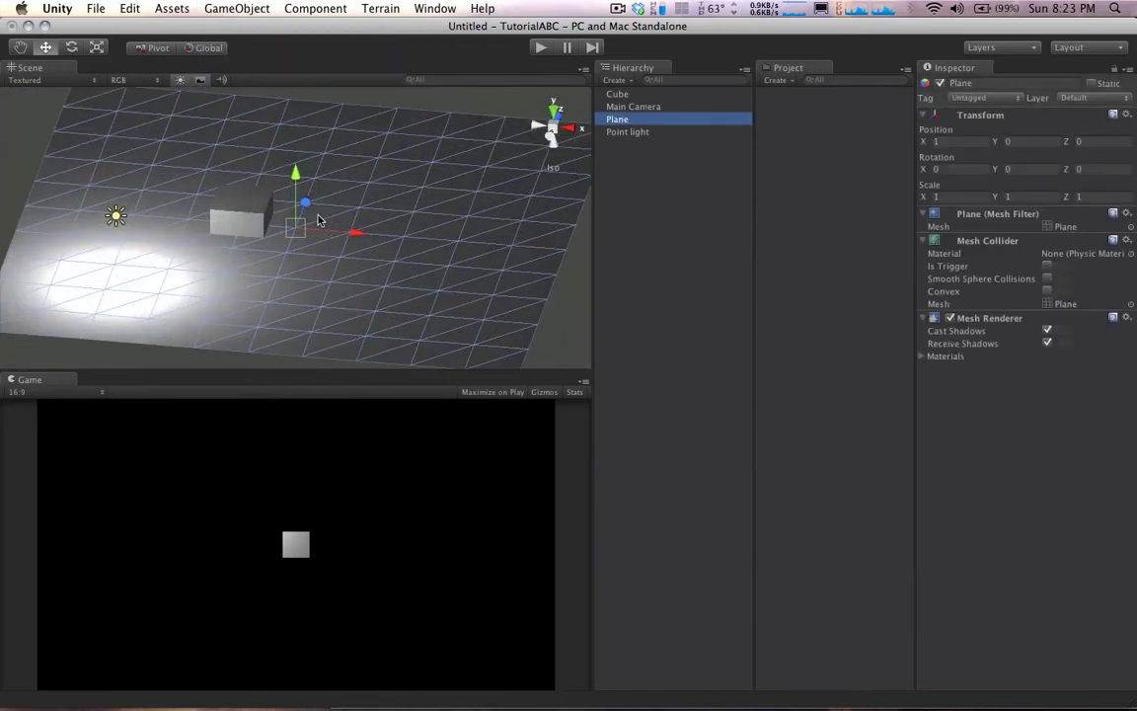
# View the plane from above and from the side, and delete it
pyautogui.scroll(-3, 348, 219)
pyautogui.moveTo(339, 215); pyautogui.dragTo(371, 255, button='middle')
pyautogui.keyDown('alt'); pyautogui.moveTo(371, 260); pyautogui.dragTo(383, 365); pyautogui.keyUp('alt')
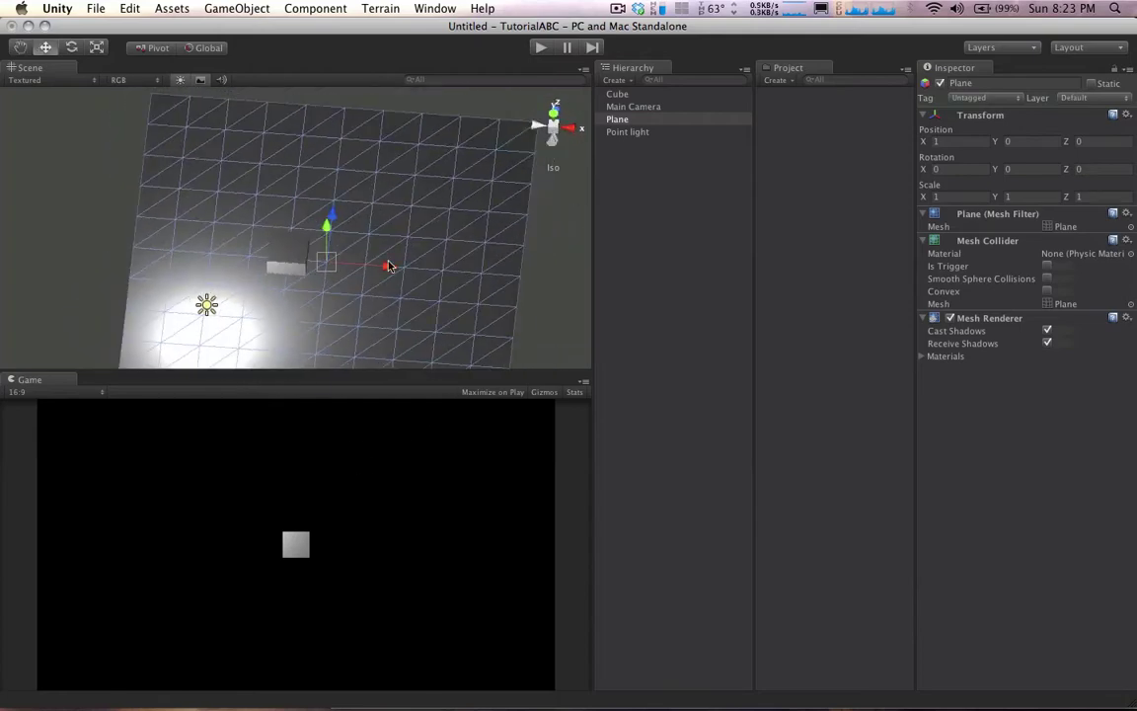
pyautogui.keyDown('alt'); pyautogui.moveTo(438, 243); pyautogui.dragTo(356, 259); pyautogui.keyUp('alt')
pyautogui.press('super+BackSpace')
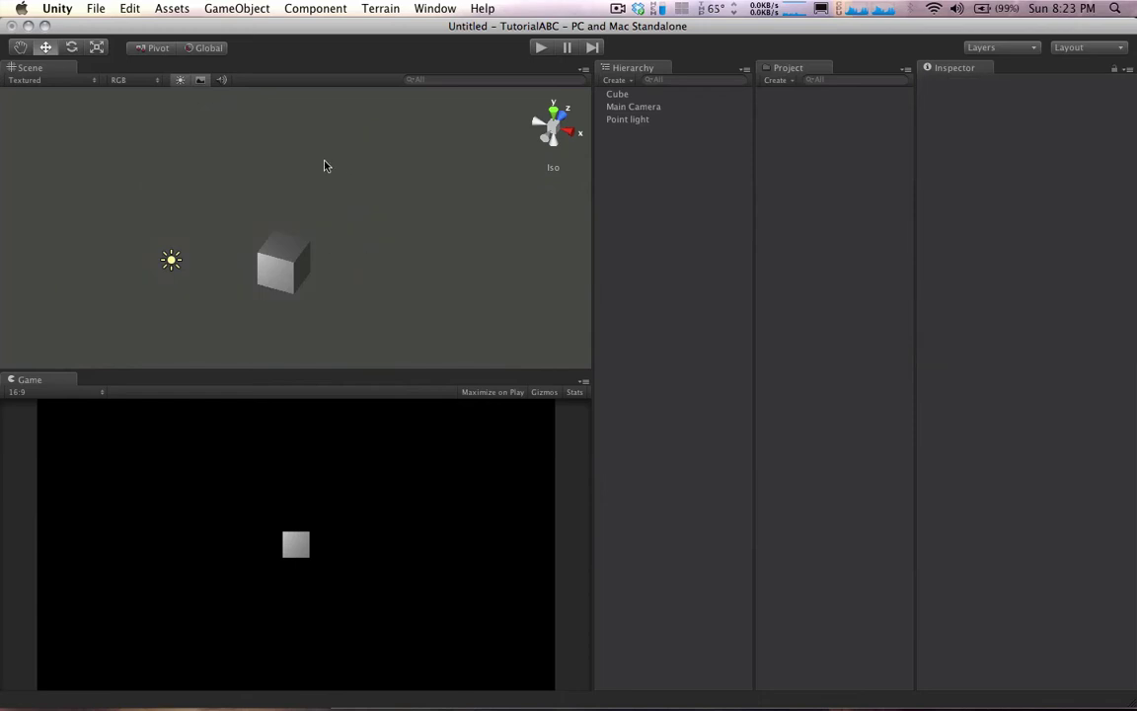
# Add a Cloth object positioned just above the cube
pyautogui.scroll(5, 331, 203)
pyautogui.scroll(-3, 343, 239)
pyautogui.click(291, 8)
pyautogui.moveTo(257, 13)
pyautogui.moveTo(281, 42)
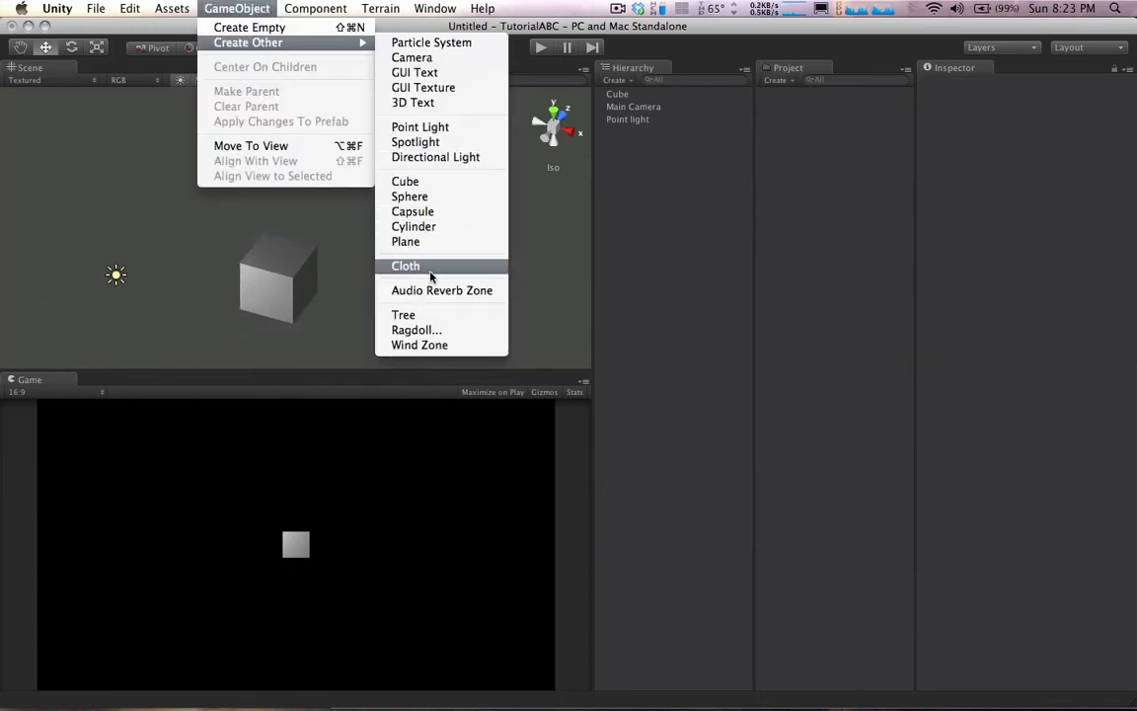
pyautogui.click(405, 265)
pyautogui.scroll(-4, 317, 244)
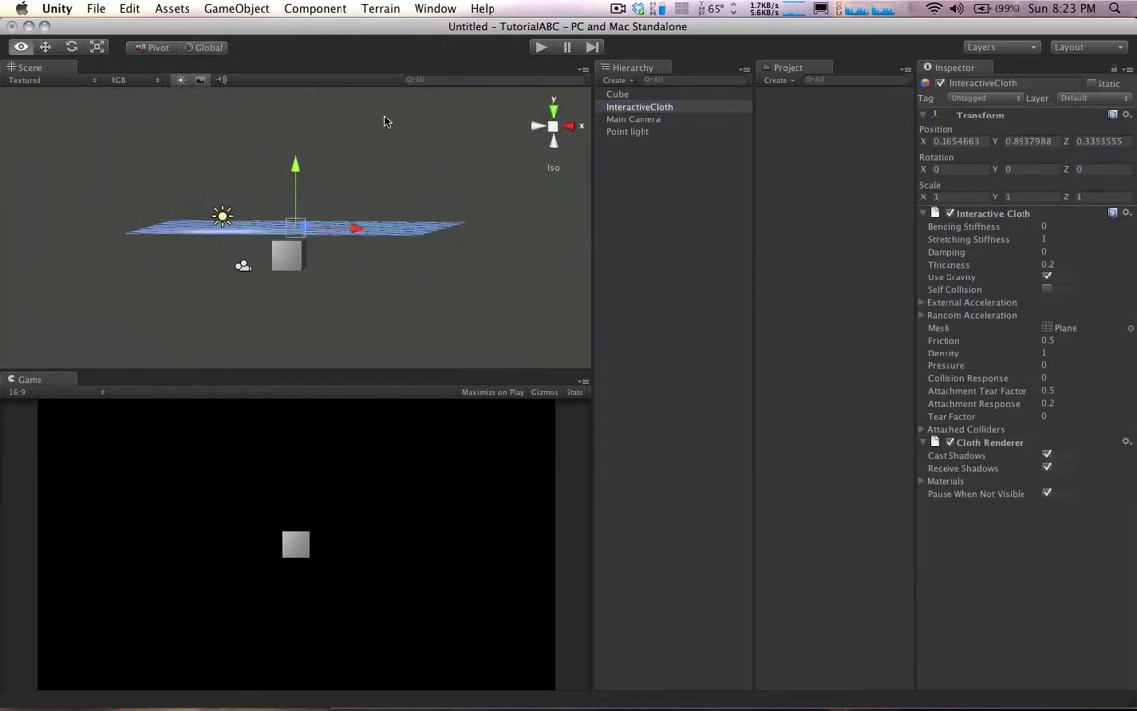
pyautogui.keyDown('alt'); pyautogui.moveTo(385, 143); pyautogui.dragTo(373, 203); pyautogui.keyUp('alt')
pyautogui.scroll(5, 373, 203)
# Run the scene, examine from several angles how the cloth falls over the cube, and stop playback
pyautogui.click(539, 48)
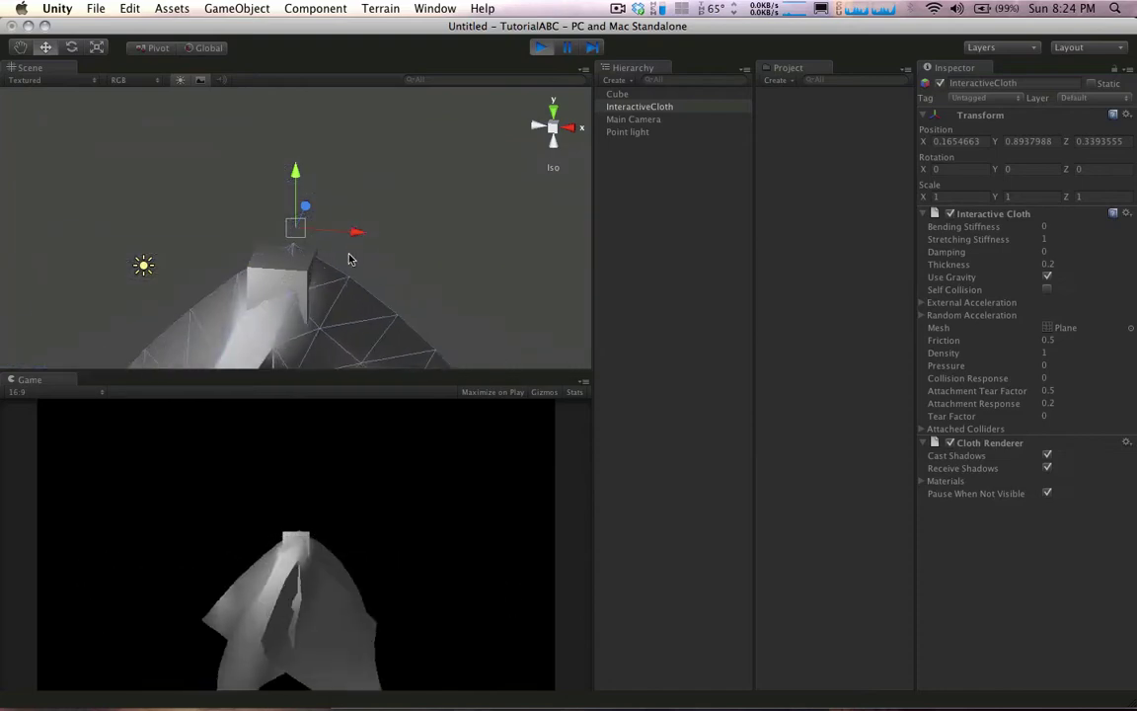
pyautogui.keyDown('alt'); pyautogui.moveTo(372, 268); pyautogui.dragTo(257, 365); pyautogui.keyUp('alt')
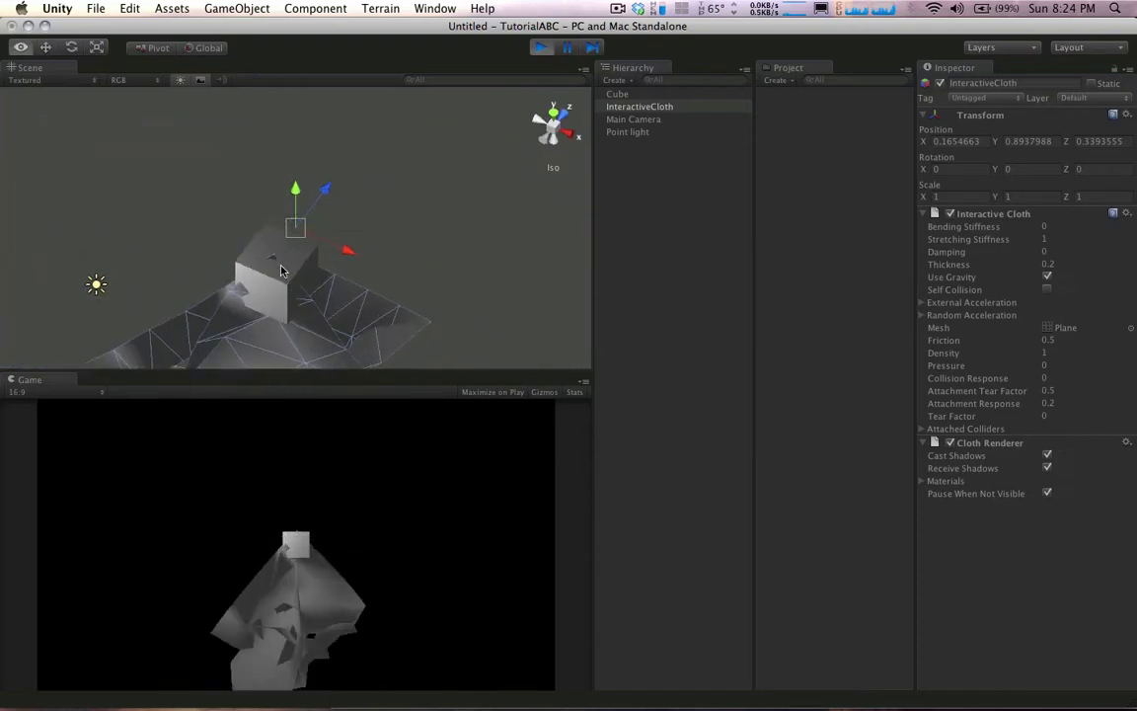
pyautogui.keyDown('alt'); pyautogui.moveTo(279, 284); pyautogui.dragTo(315, 373); pyautogui.keyUp('alt')
pyautogui.scroll(5, 288, 295)
pyautogui.keyDown('alt'); pyautogui.moveTo(294, 319); pyautogui.dragTo(360, 210); pyautogui.keyUp('alt')
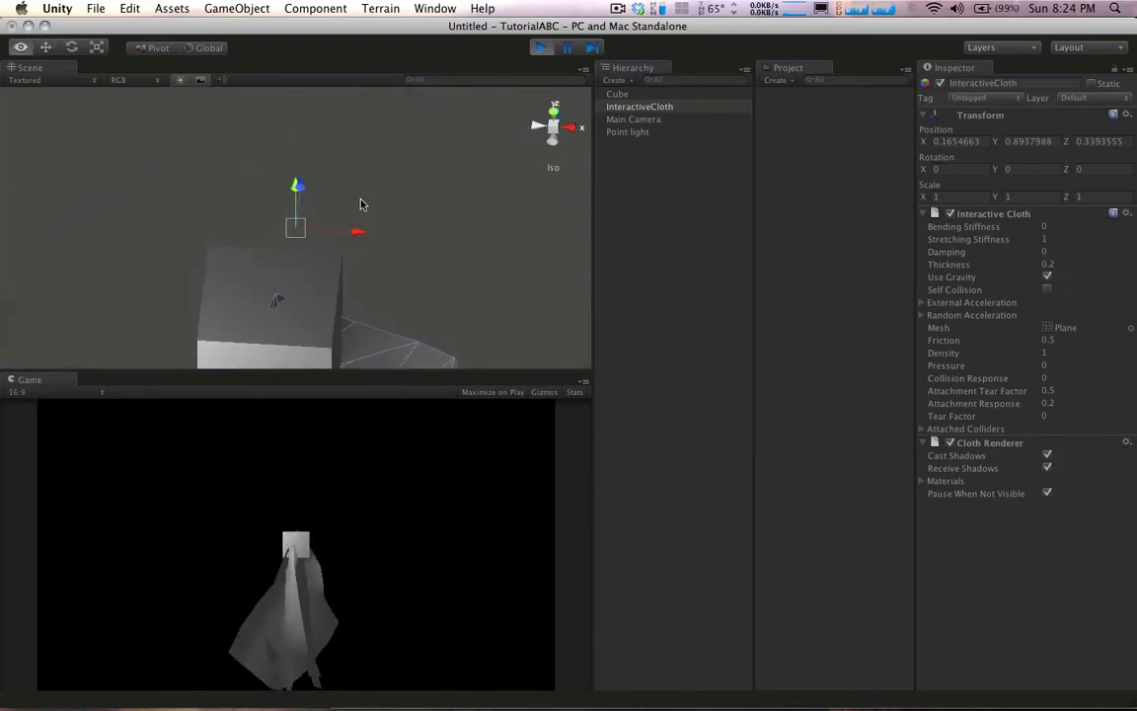
pyautogui.scroll(-5, 293, 241)
pyautogui.keyDown('alt'); pyautogui.moveTo(293, 241); pyautogui.dragTo(405, 187); pyautogui.keyUp('alt')
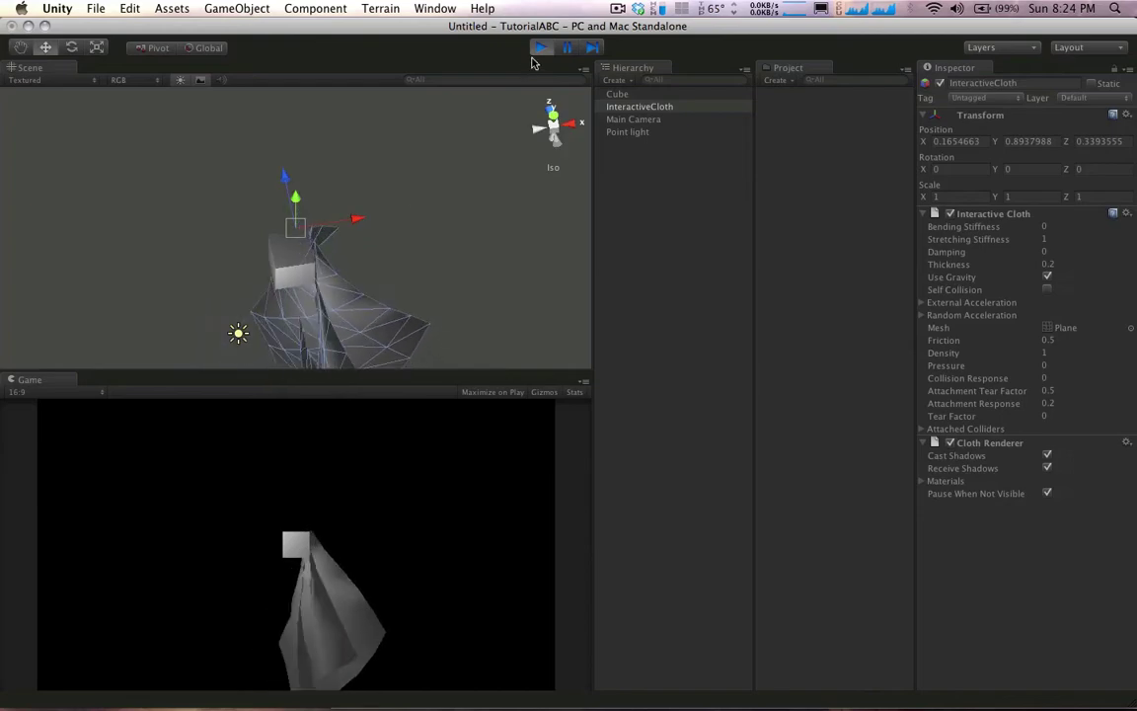
pyautogui.click(537, 52)
# Examine the flat cloth above the cube from several angles and distances
pyautogui.moveTo(316, 237)
pyautogui.keyDown('alt'); pyautogui.mouseDown()
pyautogui.moveTo(345, 61)
pyautogui.moveTo(341, 243)
pyautogui.moveTo(296, 235)
pyautogui.mouseUp(); pyautogui.keyUp('alt')
pyautogui.press('e')
pyautogui.press('w')
pyautogui.click(317, 314)
pyautogui.keyDown('alt'); pyautogui.moveTo(318, 314); pyautogui.dragTo(291, 345); pyautogui.keyUp('alt')
pyautogui.click(369, 284)
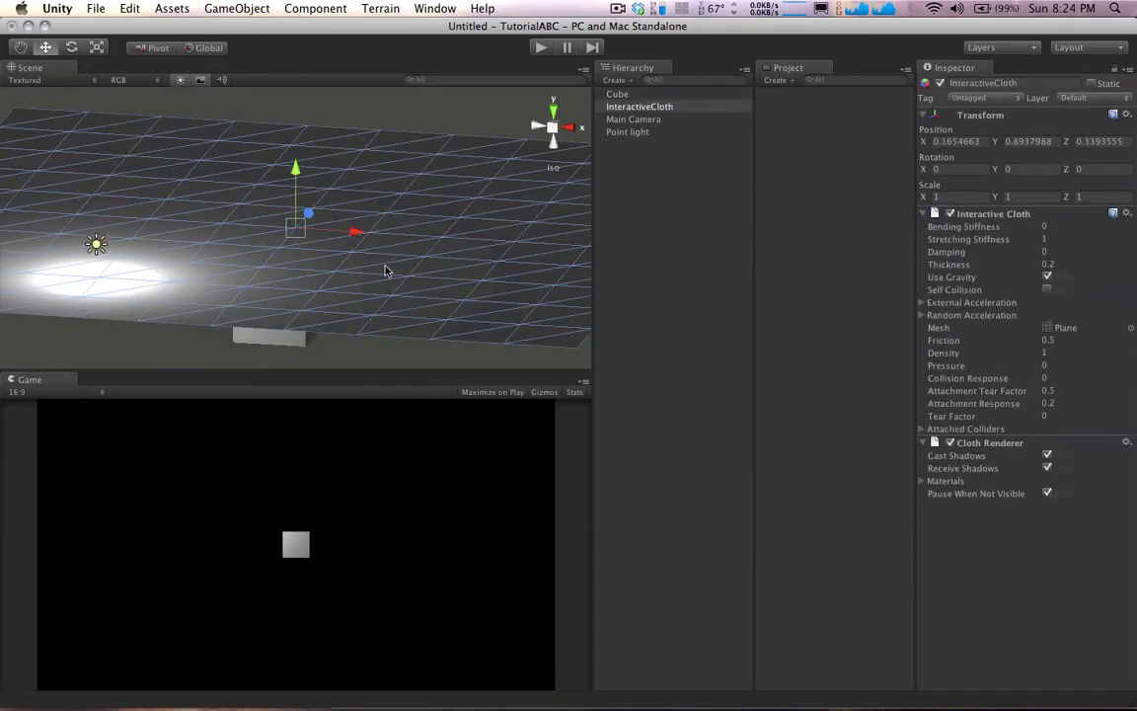
pyautogui.scroll(-2, 368, 289)
pyautogui.scroll(5, 381, 275)
pyautogui.scroll(-5, 378, 277)
pyautogui.scroll(5, 367, 288)
pyautogui.keyDown('alt'); pyautogui.moveTo(366, 287); pyautogui.dragTo(461, 107); pyautogui.keyUp('alt')
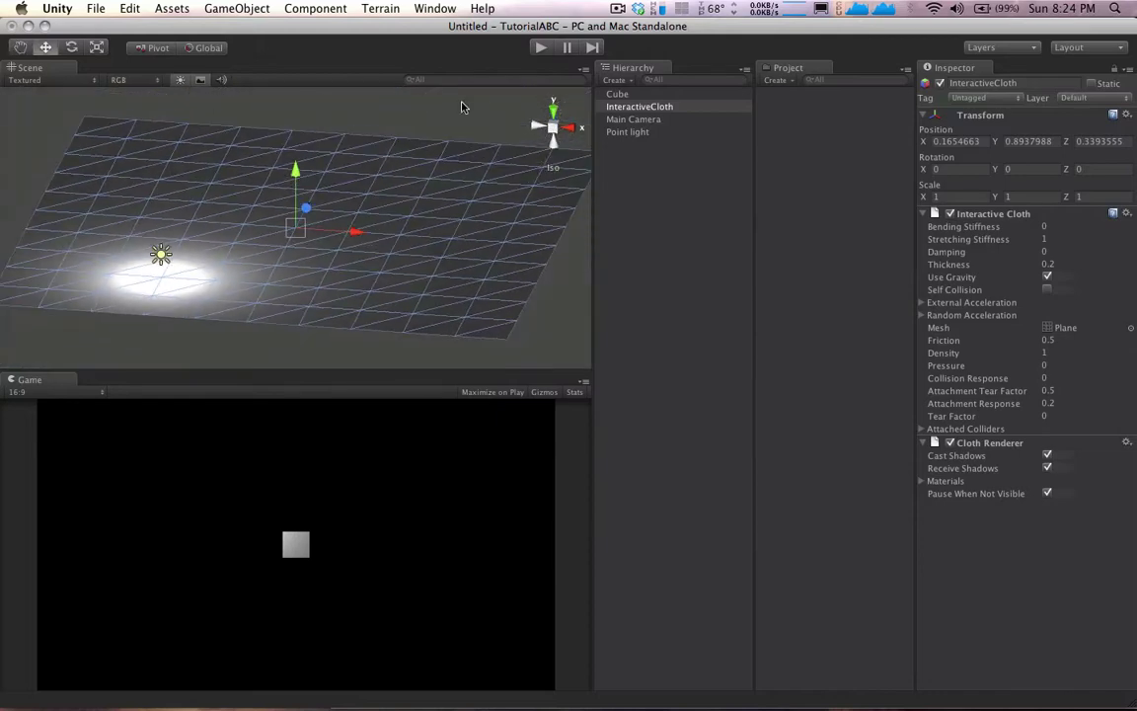
# Run the cloth simulation once more, view the cube from the front, and stop playback
pyautogui.click(535, 51)
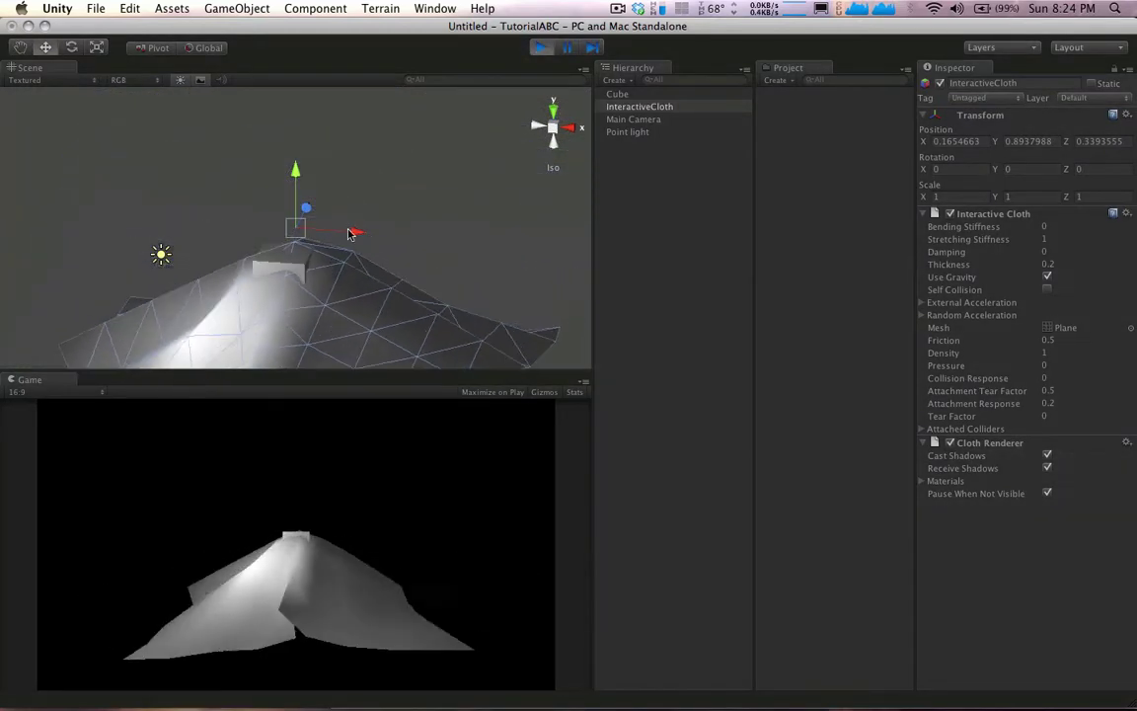
pyautogui.keyDown('alt'); pyautogui.moveTo(333, 254); pyautogui.dragTo(477, 139); pyautogui.keyUp('alt')
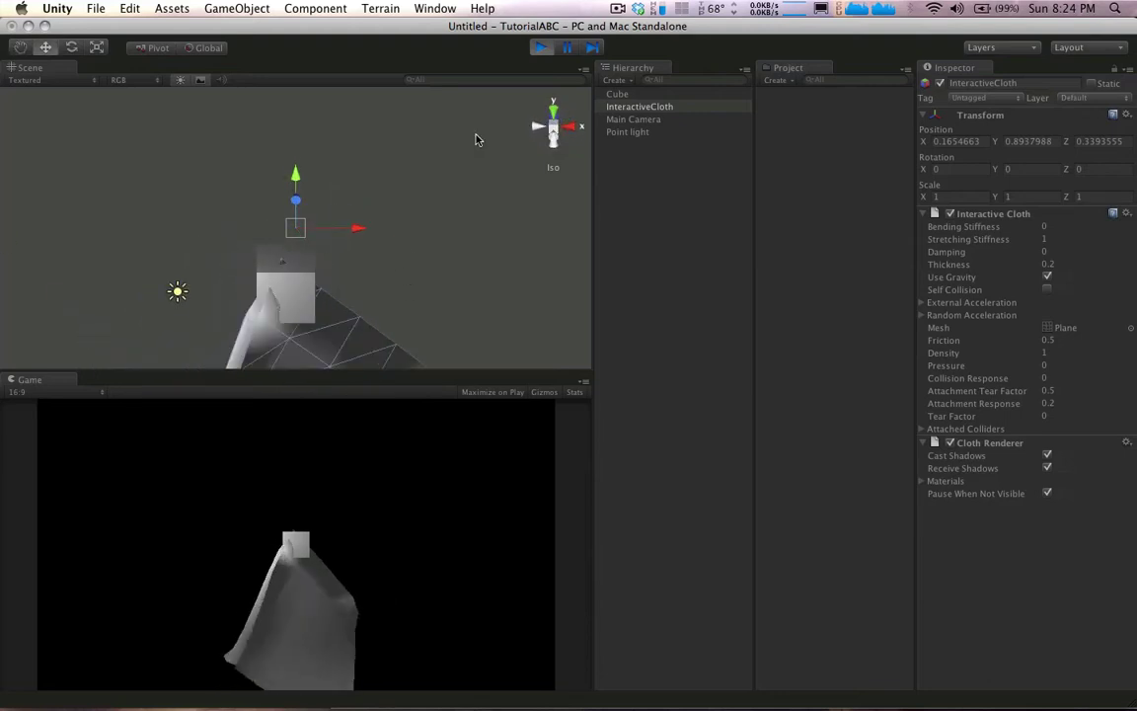
pyautogui.click(541, 47)
# Rotate the cloth to -90 degrees about the X axis so it stands upright behind the cube
pyautogui.scroll(-6, 336, 237)
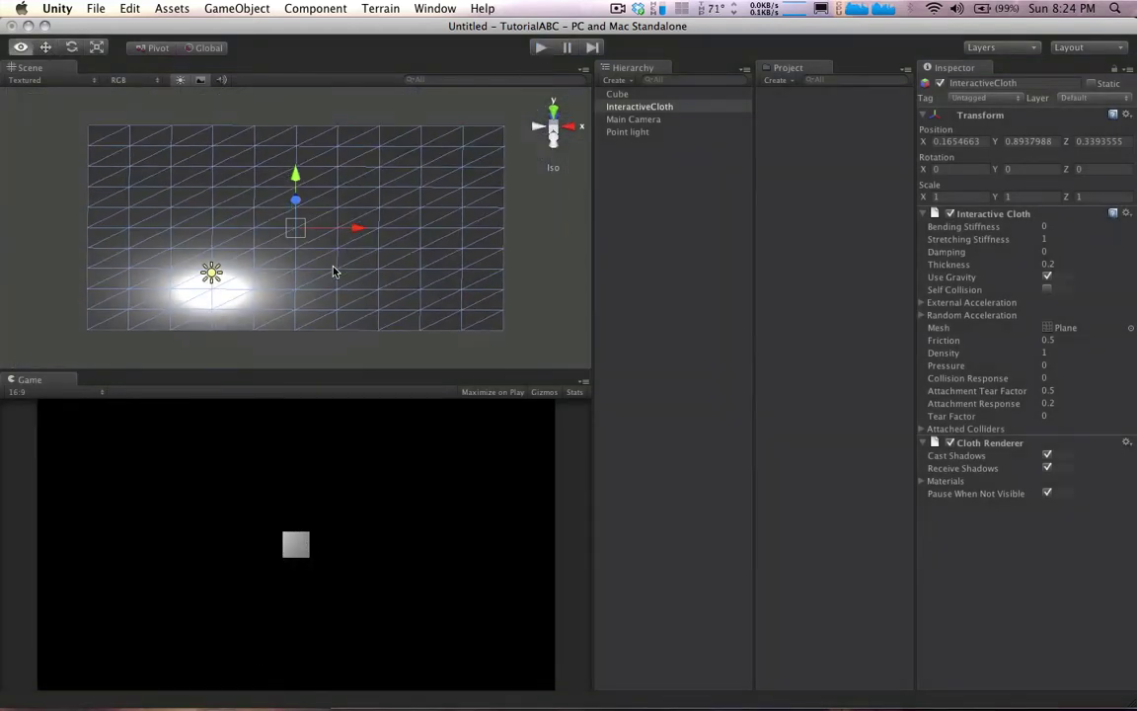
pyautogui.press('e')
pyautogui.moveTo(310, 210); pyautogui.dragTo(307, 371)
pyautogui.scroll(-3, 343, 276)
pyautogui.keyDown('alt'); pyautogui.moveTo(342, 276); pyautogui.dragTo(322, 265); pyautogui.keyUp('alt')
pyautogui.scroll(5, 322, 265)
# Raise the upright cloth to about 6.9 on the Y axis and test its fall onto the cube in play mode
pyautogui.press('w')
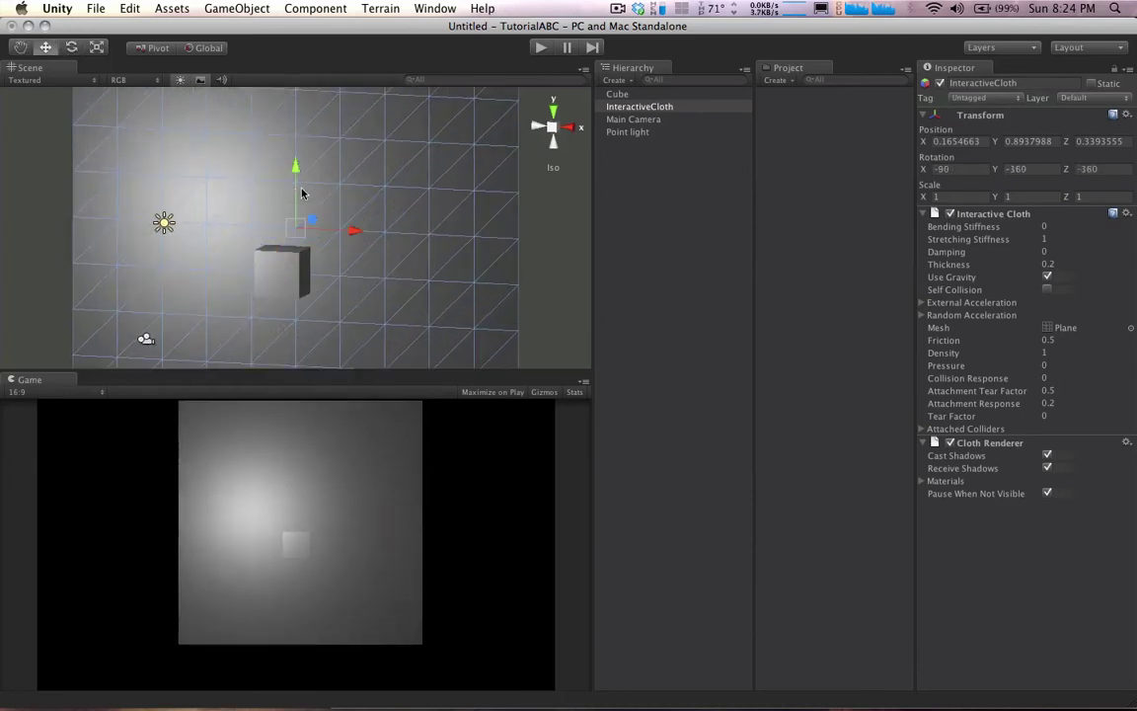
pyautogui.moveTo(296, 169); pyautogui.dragTo(307, 4)
pyautogui.scroll(-6, 322, 170)
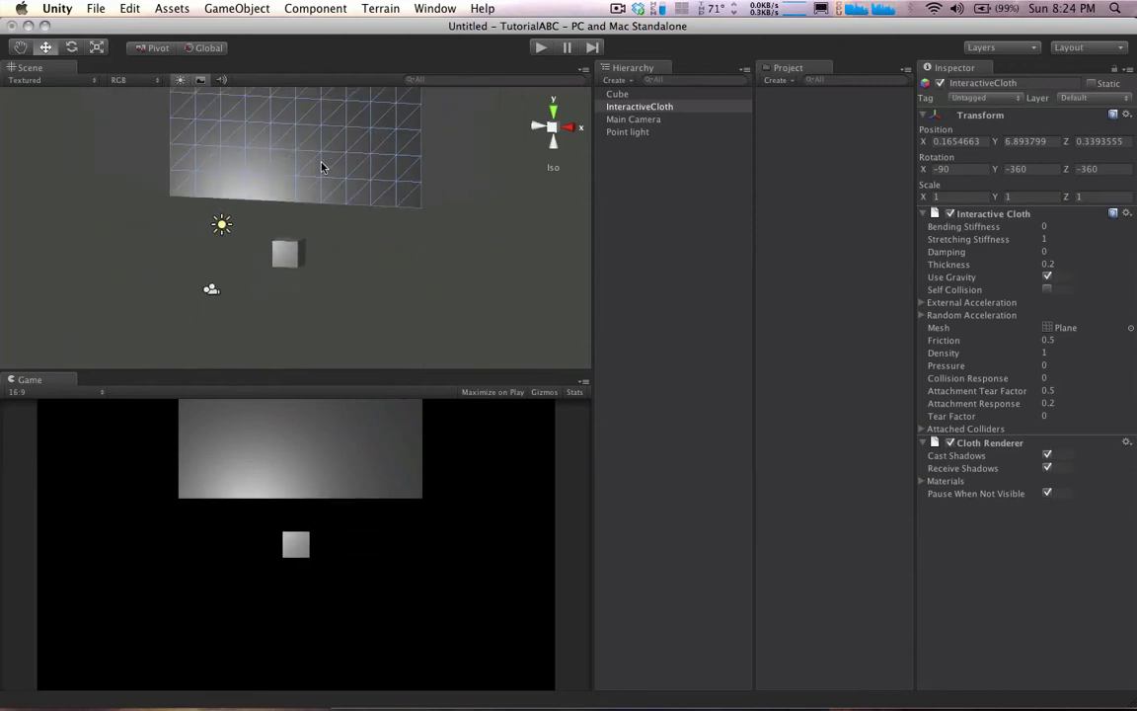
pyautogui.click(540, 49)
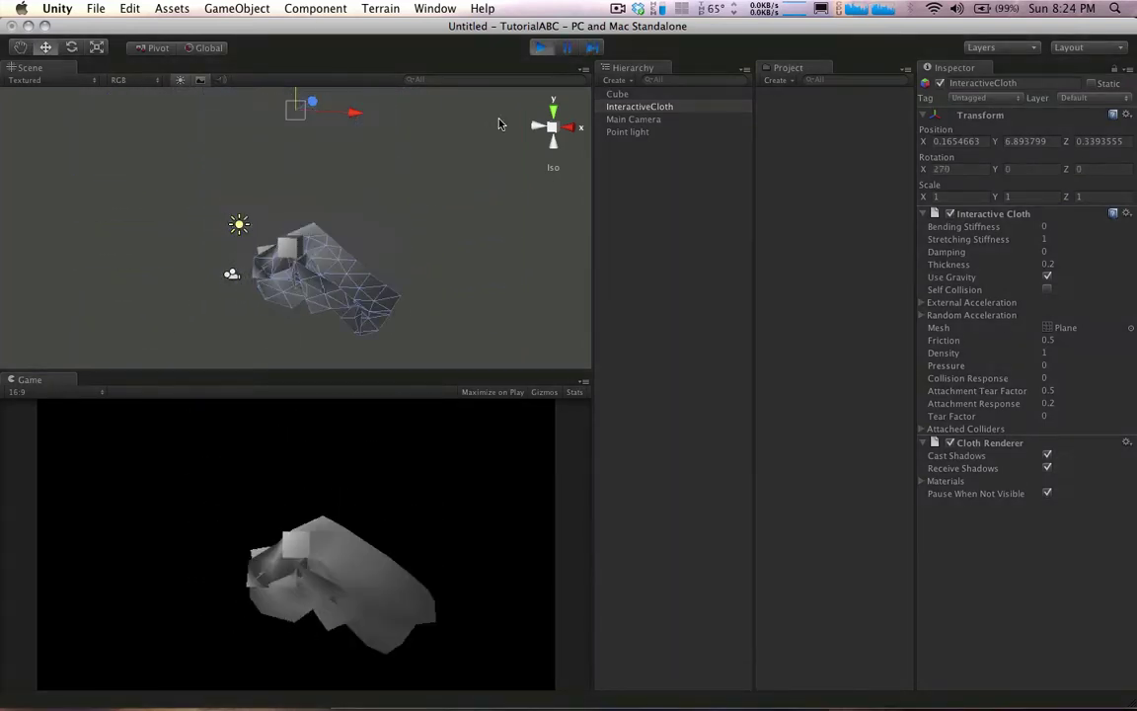
pyautogui.click(542, 49)
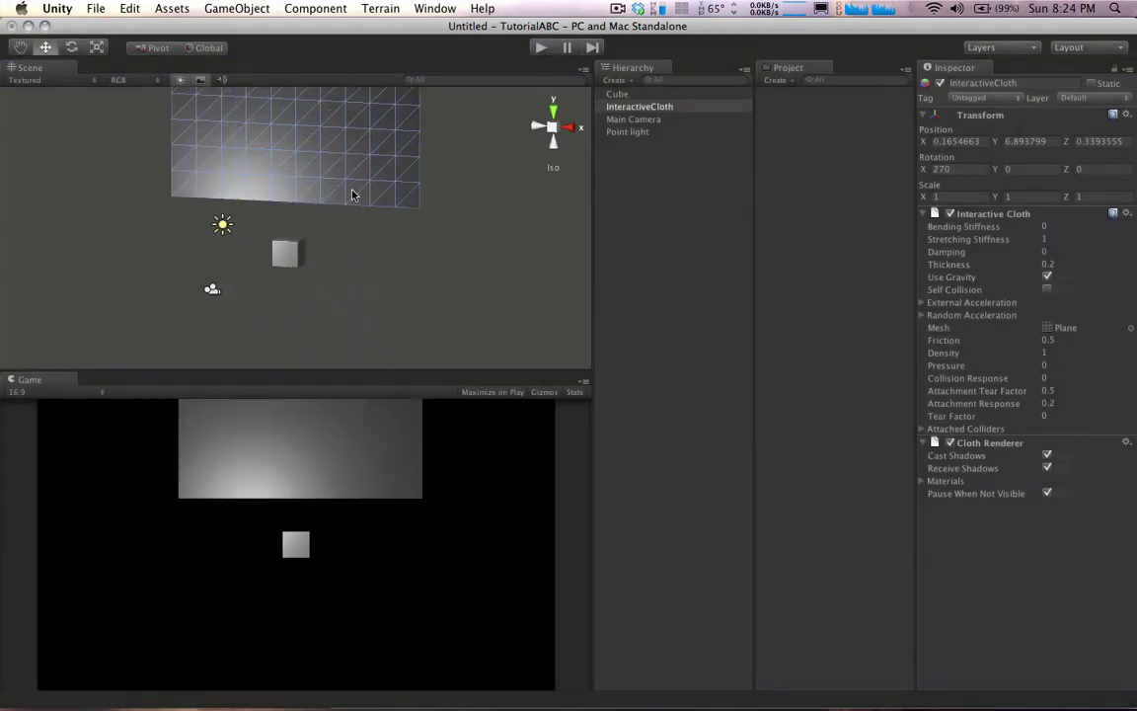
# Duplicate the cube and raise the copy to 12 on the Y axis, above the cloth
pyautogui.click(289, 253)
pyautogui.scroll(-5, 296, 218)
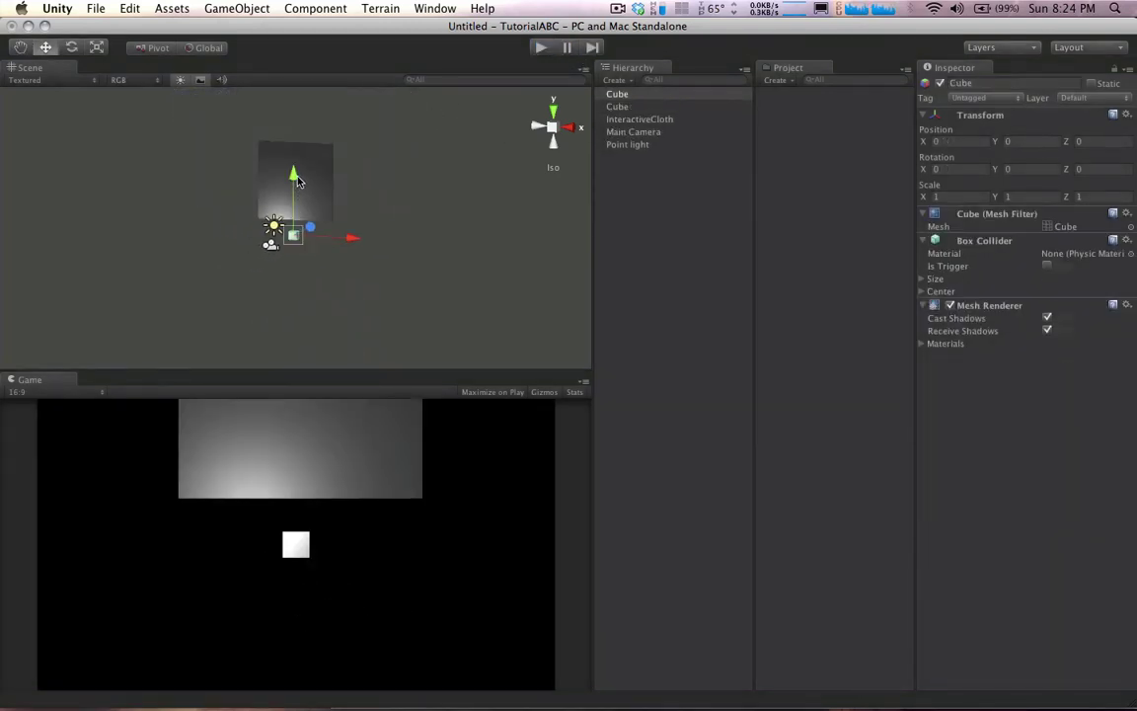
pyautogui.moveTo(298, 181); pyautogui.dragTo(302, 92)
# Examine the raised cube and the arrangement of cloth, light, camera and lower cube beneath it
pyautogui.press('f')
pyautogui.keyDown('alt'); pyautogui.moveTo(324, 219); pyautogui.dragTo(358, 250); pyautogui.keyUp('alt')
pyautogui.scroll(-5, 359, 250)
pyautogui.moveTo(359, 250); pyautogui.dragTo(352, 198, button='middle')
pyautogui.scroll(-2, 352, 198)
pyautogui.scroll(6, 302, 302)
pyautogui.scroll(-3, 311, 304)
pyautogui.scroll(2, 320, 307)
pyautogui.moveTo(320, 307); pyautogui.dragTo(330, 287, button='middle')
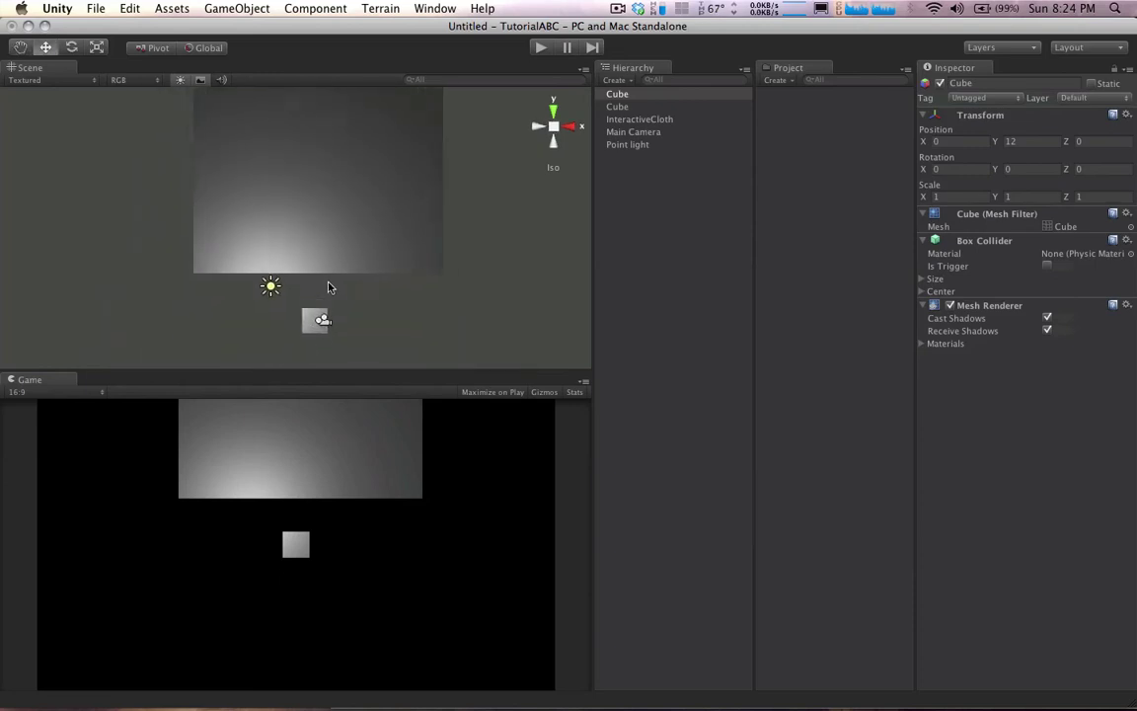
# Place a duplicate of the lower cube at X position 2 and delete it again
pyautogui.scroll(1, 331, 287)
pyautogui.click(319, 338)
pyautogui.scroll(-4, 360, 310)
pyautogui.press('super+d')
pyautogui.moveTo(318, 304); pyautogui.dragTo(351, 309)
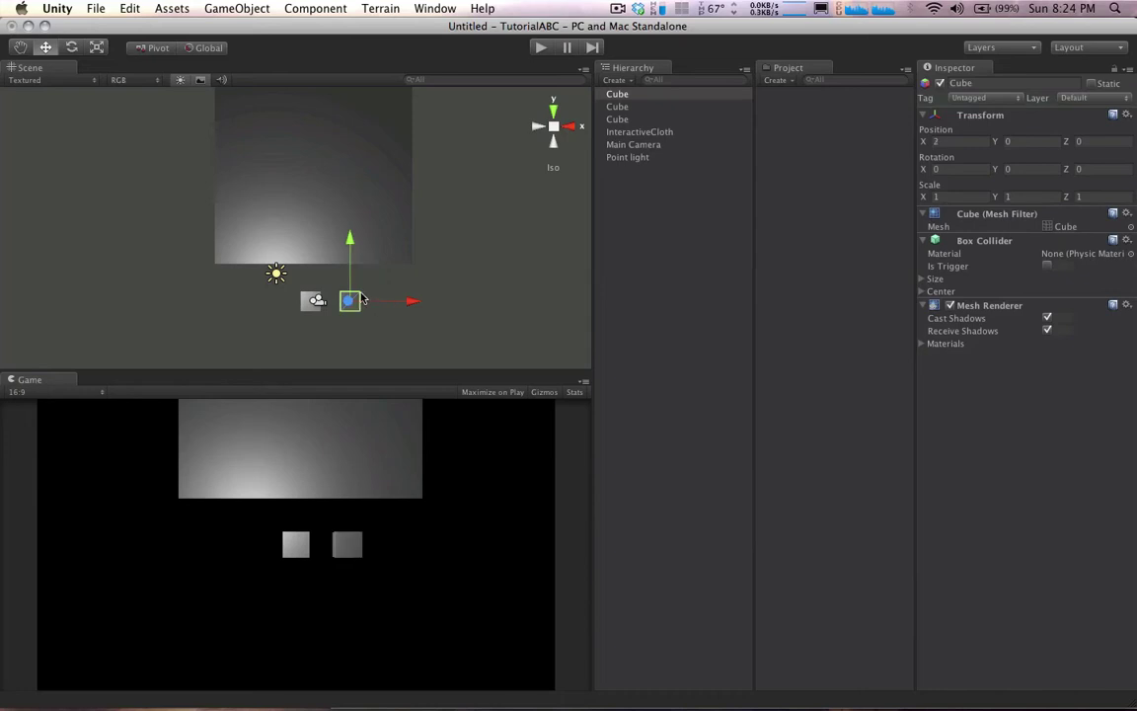
pyautogui.press('super+BackSpace')
pyautogui.scroll(3, 337, 292)
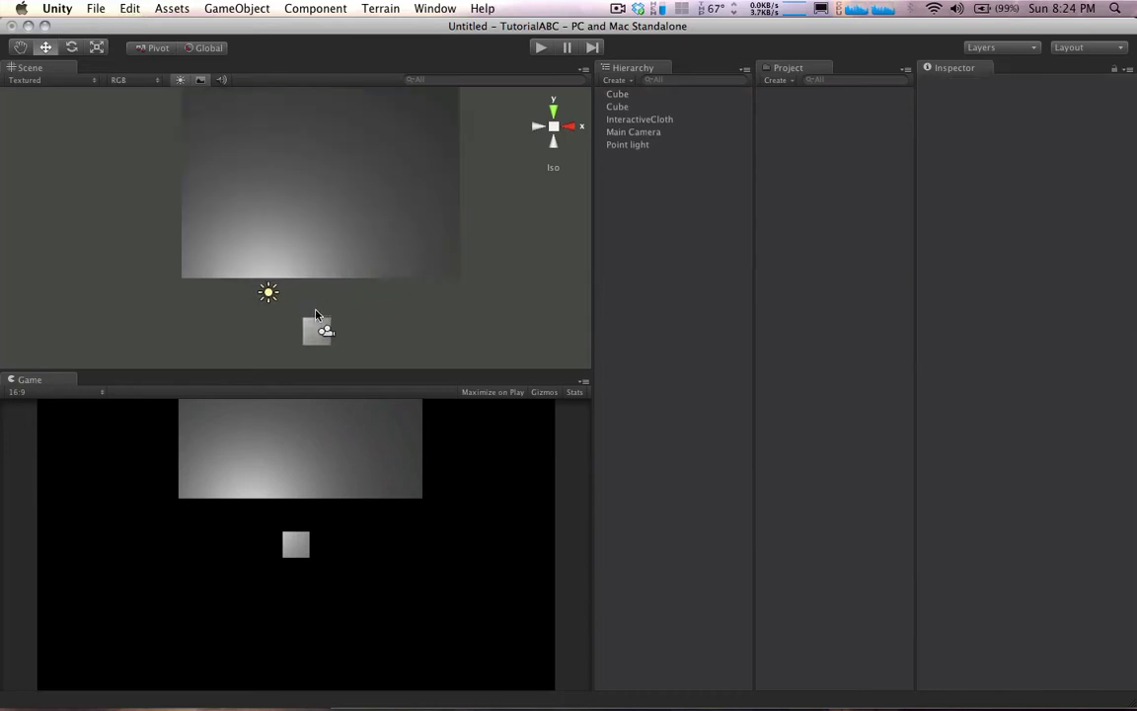
# With the lower cube selected, try the Hand tool on the scene view and switch to the Move tool
pyautogui.click(324, 329)
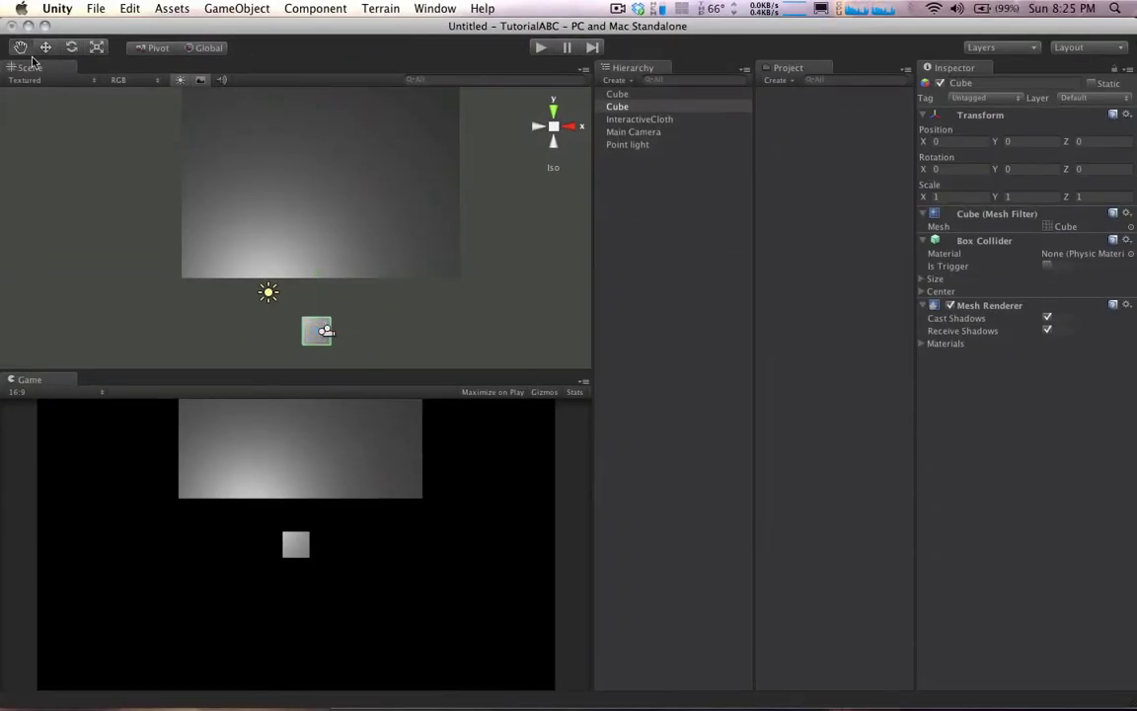
pyautogui.moveTo(141, 135)
pyautogui.mouseDown()
pyautogui.moveTo(125, 133)
pyautogui.moveTo(249, 175)
pyautogui.moveTo(153, 131)
pyautogui.mouseUp()
pyautogui.click(46, 48)
pyautogui.scroll(-2, 198, 182)
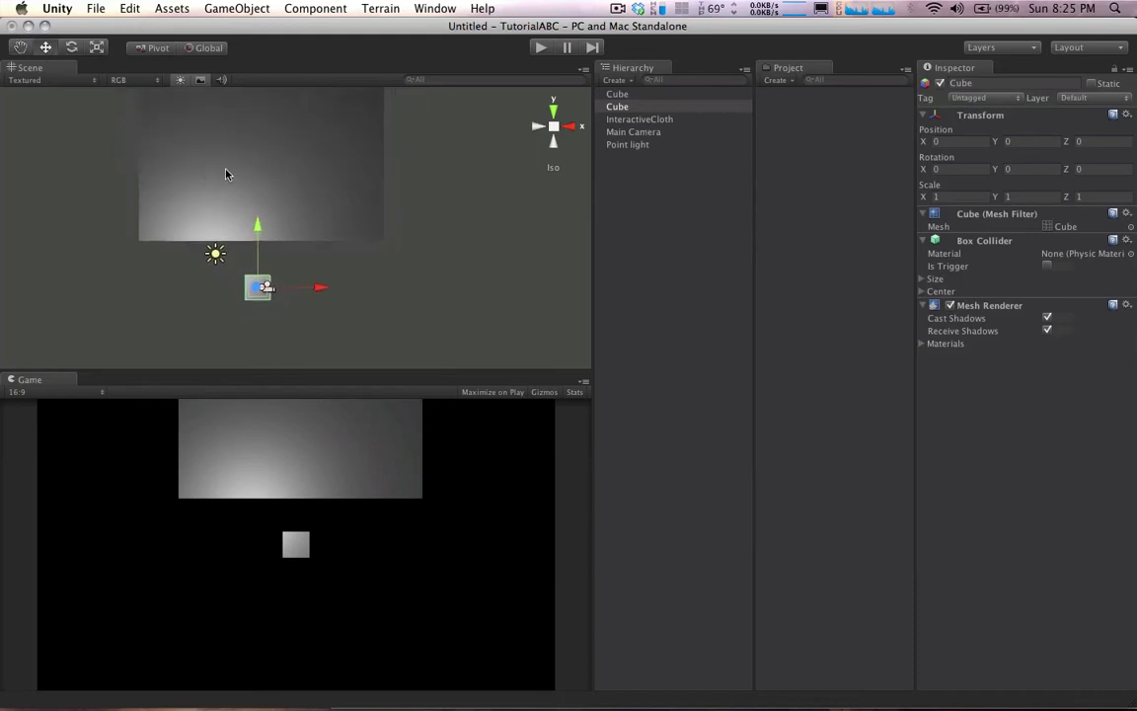
# Select the cloth and try the Rotate and Scale tools on it
pyautogui.click(228, 173)
pyautogui.click(71, 49)
pyautogui.click(96, 48)
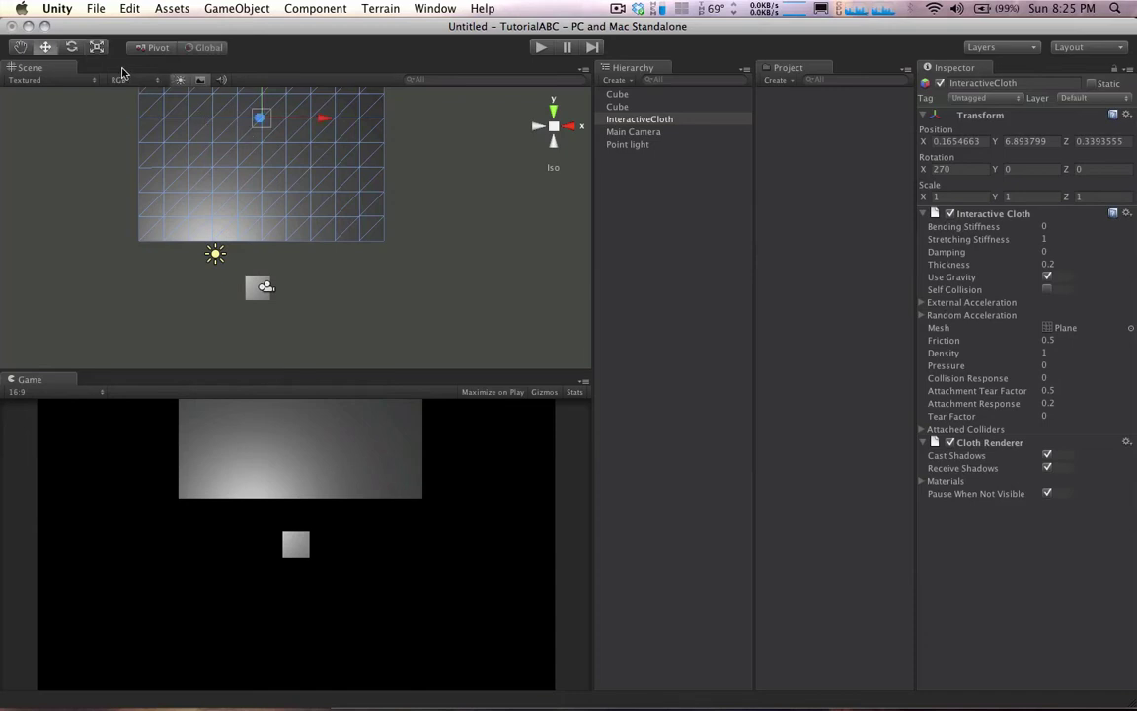
pyautogui.press('e')
pyautogui.press('r')
# Duplicate the lower cube with the copy shifted upward, and delete the copy
pyautogui.scroll(-3, 308, 252)
pyautogui.moveTo(268, 211); pyautogui.dragTo(291, 199, button='middle')
pyautogui.scroll(6, 354, 258)
pyautogui.scroll(-3, 356, 258)
pyautogui.scroll(5, 299, 192)
pyautogui.click(293, 324)
pyautogui.scroll(-6, 300, 299)
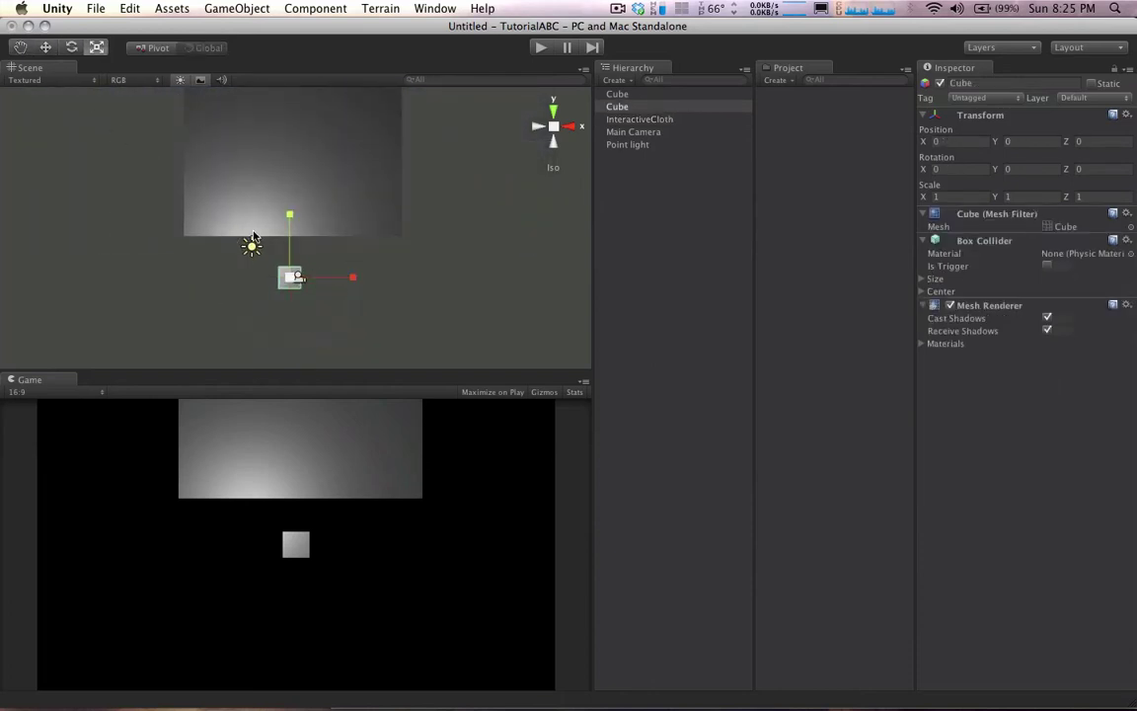
pyautogui.press('super+d')
pyautogui.moveTo(296, 233); pyautogui.dragTo(295, 199)
pyautogui.press('super+BackSpace')
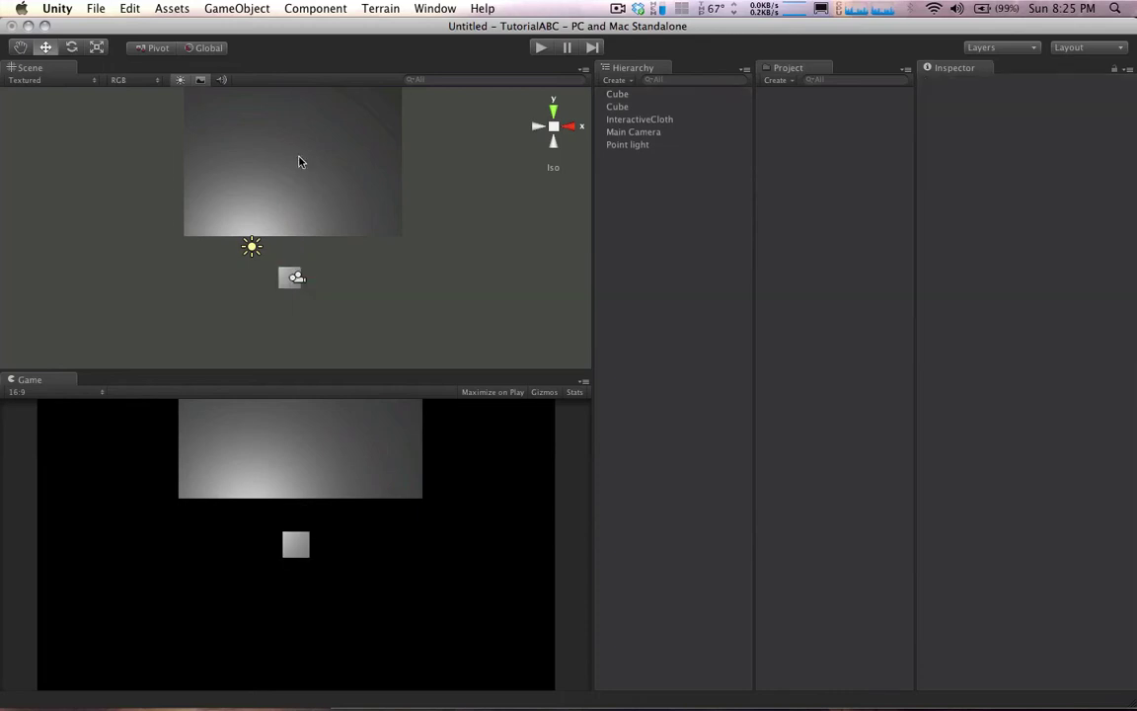
# Select the cube above the cloth and look through the object types available for creation
pyautogui.scroll(-6, 305, 173)
pyautogui.moveTo(305, 116); pyautogui.dragTo(298, 167, button='middle')
pyautogui.scroll(6, 302, 148)
pyautogui.scroll(-2, 298, 140)
pyautogui.click(296, 138)
pyautogui.click(242, 7)
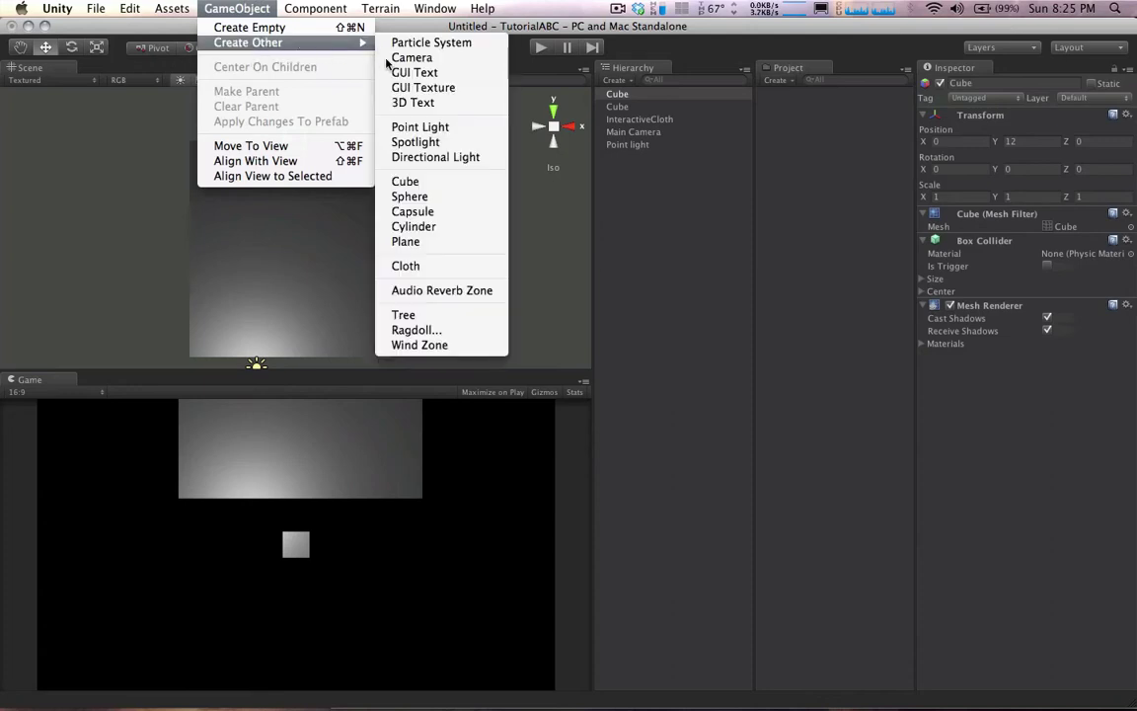
pyautogui.click(307, 9)
# Delete the selected cube above the cloth
pyautogui.scroll(-1, 306, 140)
pyautogui.scroll(-3, 313, 225)
pyautogui.scroll(3, 313, 225)
pyautogui.moveTo(339, 291); pyautogui.dragTo(334, 247, button='middle')
pyautogui.moveTo(322, 153); pyautogui.dragTo(341, 201, button='middle')
pyautogui.scroll(1, 341, 195)
pyautogui.scroll(-5, 324, 268)
pyautogui.scroll(3, 329, 291)
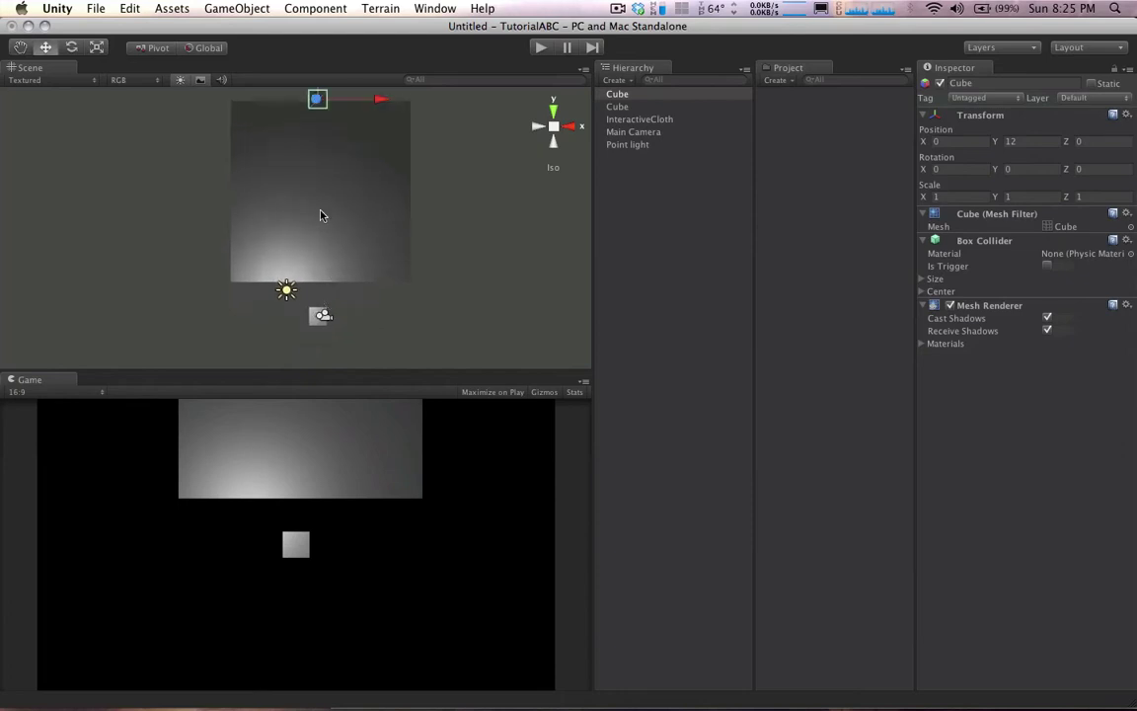
pyautogui.press('super+BackSpace')
# Duplicate the lower cube and move the copy straight up to Y position 12 at the cloth's upper edge
pyautogui.click(280, 127)
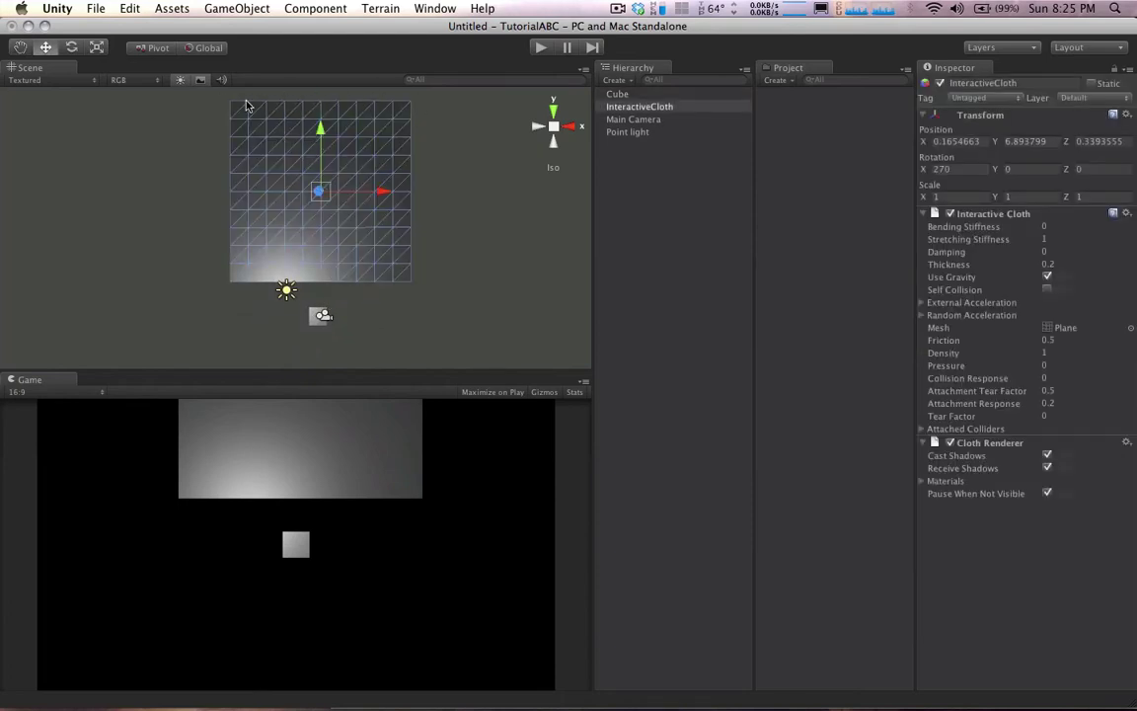
pyautogui.click(316, 317)
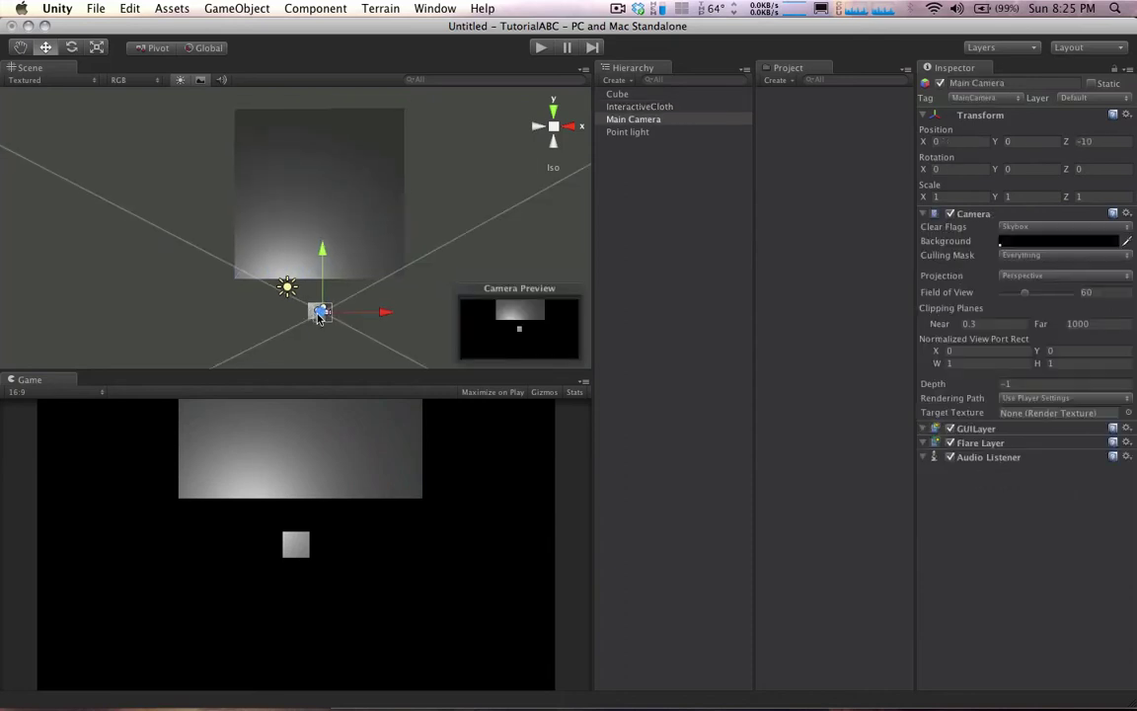
pyautogui.keyDown('alt'); pyautogui.moveTo(323, 312); pyautogui.dragTo(318, 312); pyautogui.keyUp('alt')
pyautogui.click(317, 311)
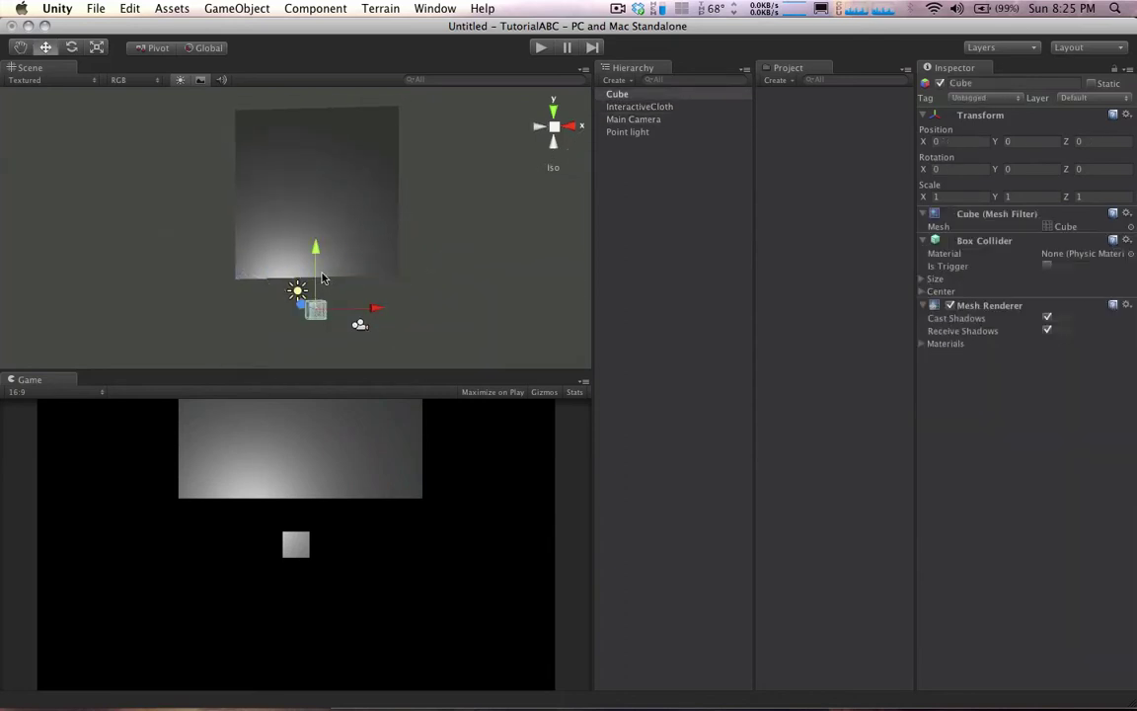
pyautogui.moveTo(315, 258); pyautogui.dragTo(332, 138)
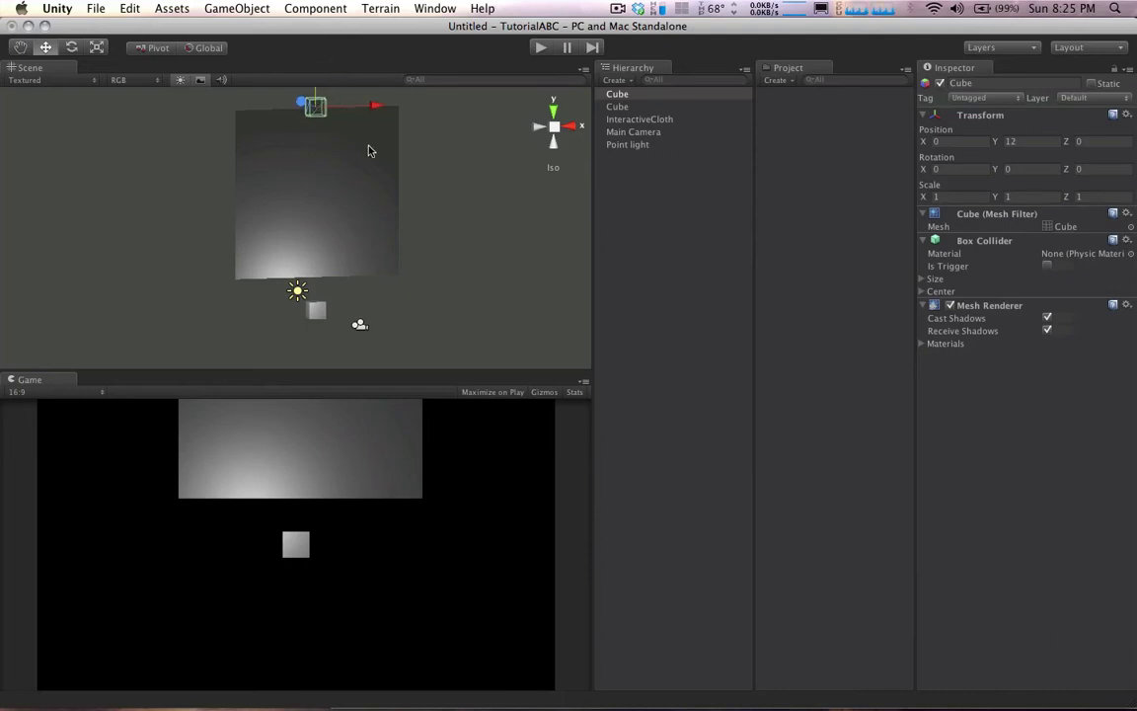
# Flatten the upper cube with the Scale tool to a Y scale of 0.5
pyautogui.moveTo(371, 147); pyautogui.dragTo(351, 224, button='middle')
pyautogui.scroll(5, 348, 197)
pyautogui.scroll(-5, 353, 210)
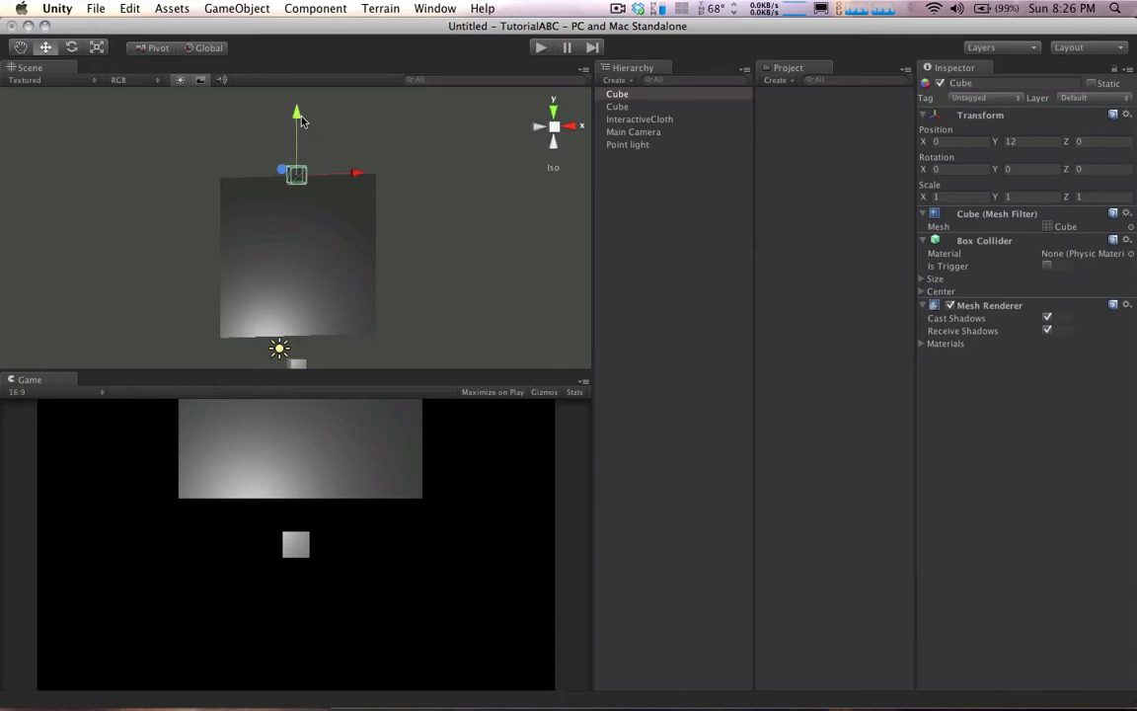
pyautogui.moveTo(292, 238); pyautogui.dragTo(300, 164)
pyautogui.scroll(5, 320, 188)
pyautogui.scroll(-2, 320, 188)
pyautogui.moveTo(320, 187); pyautogui.dragTo(318, 231, button='middle')
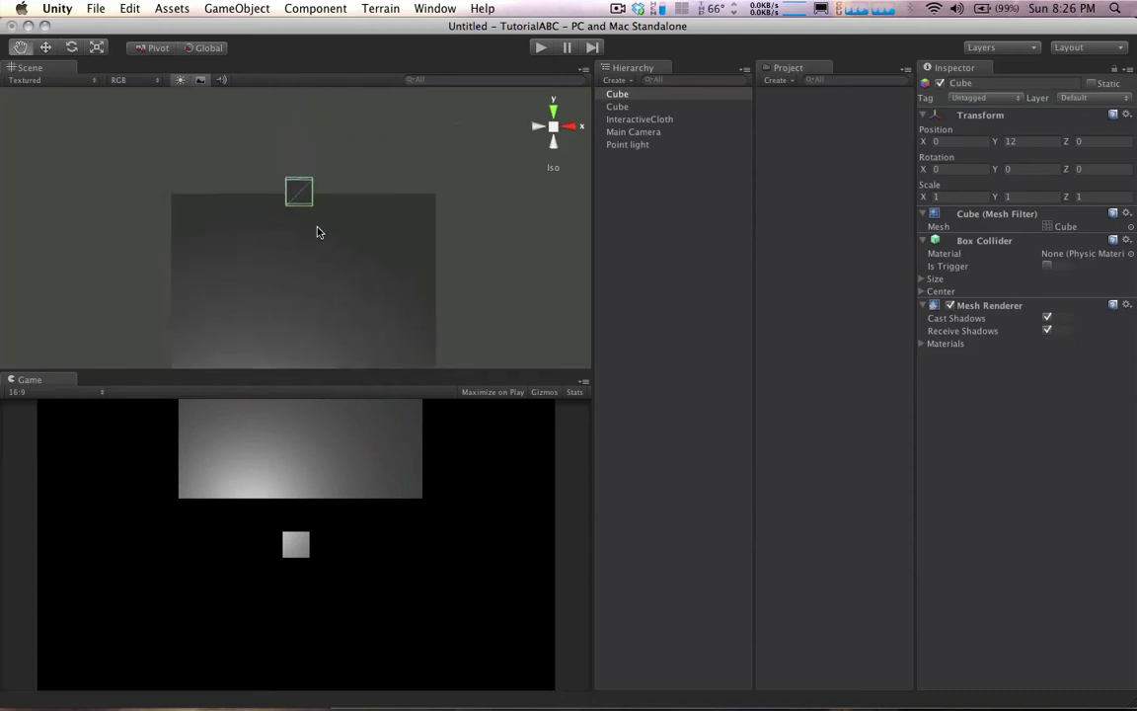
pyautogui.scroll(2, 318, 229)
pyautogui.press('r')
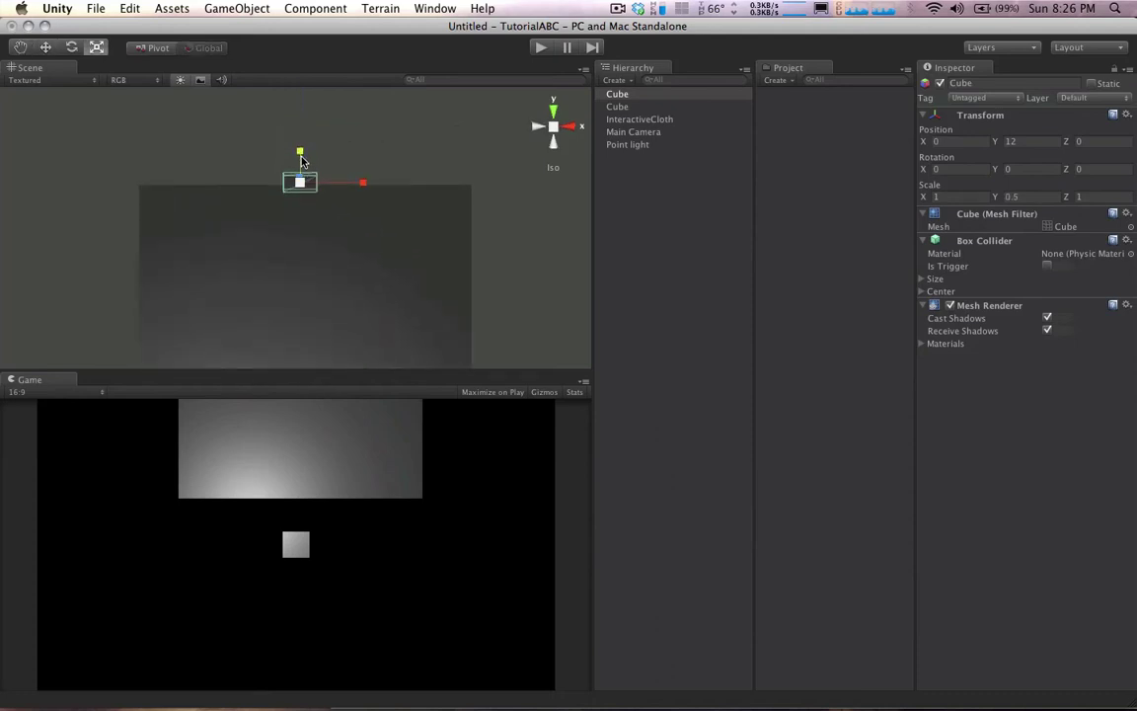
# Activate the Move tool and examine from an angle how the flattened cube sits against the cloth
pyautogui.scroll(5, 314, 187)
pyautogui.keyDown('alt'); pyautogui.moveTo(324, 155); pyautogui.dragTo(315, 235); pyautogui.keyUp('alt')
pyautogui.scroll(-4, 308, 196)
pyautogui.keyDown('alt'); pyautogui.moveTo(317, 170); pyautogui.dragTo(317, 138); pyautogui.keyUp('alt')
pyautogui.press('w')
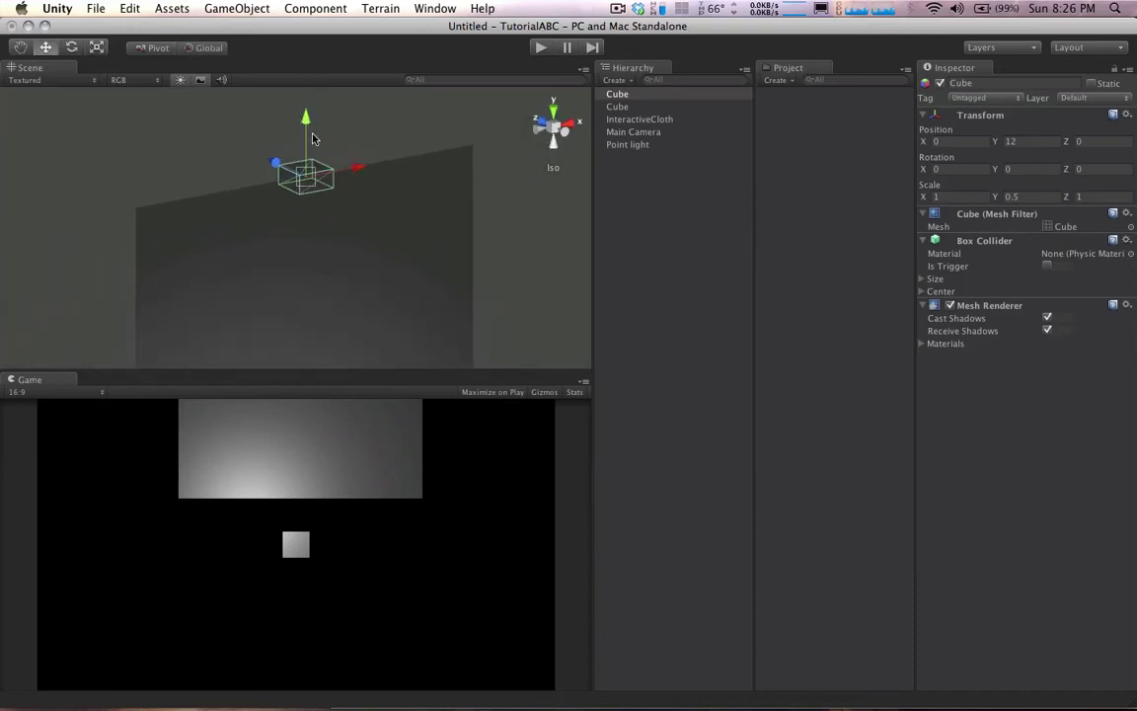
pyautogui.keyDown('alt'); pyautogui.moveTo(301, 213); pyautogui.dragTo(401, 305); pyautogui.keyUp('alt')
pyautogui.scroll(3, 386, 284)
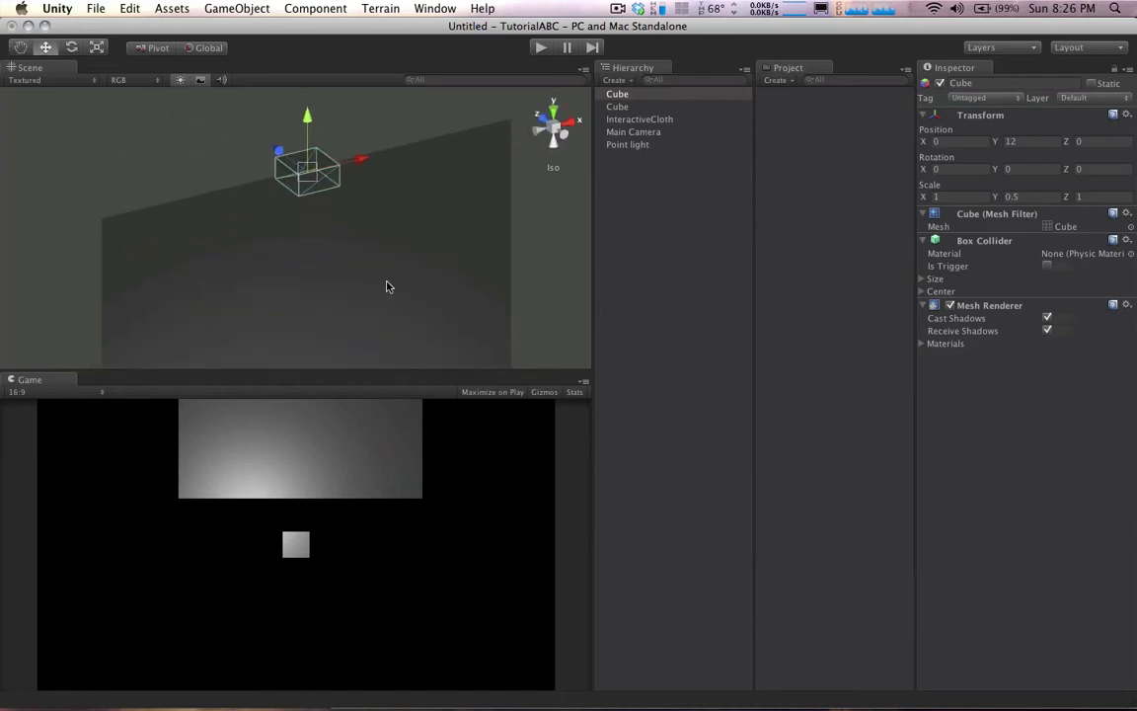
pyautogui.click(362, 269)
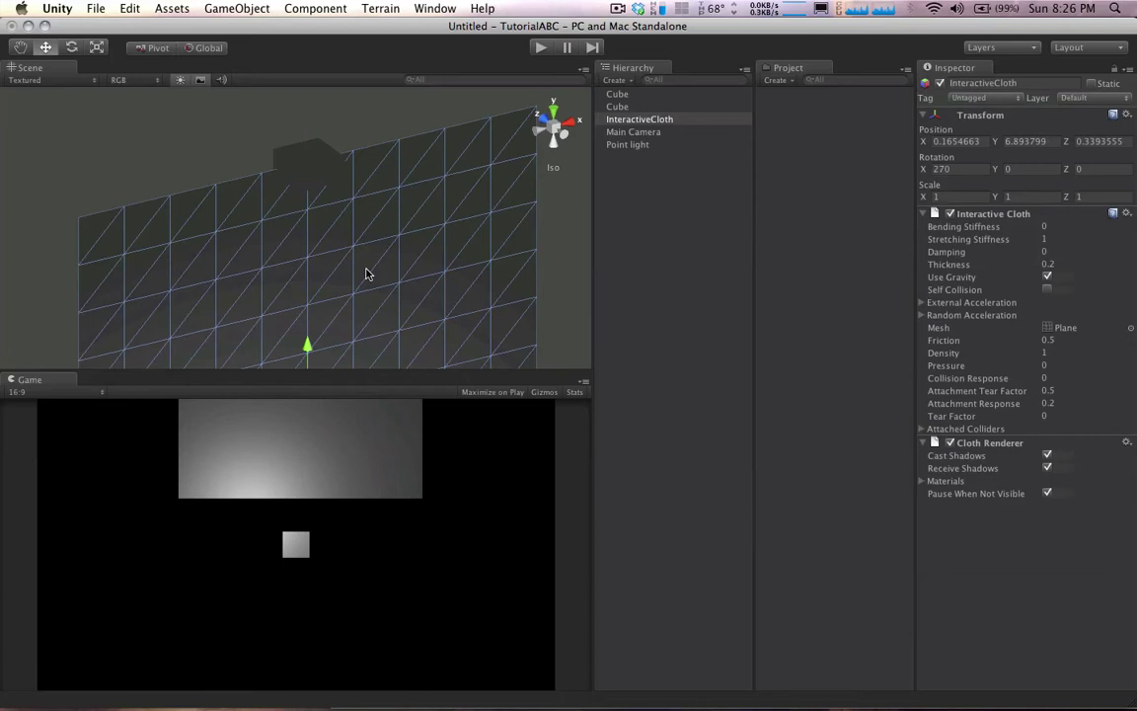
pyautogui.click(297, 191)
pyautogui.scroll(4, 344, 210)
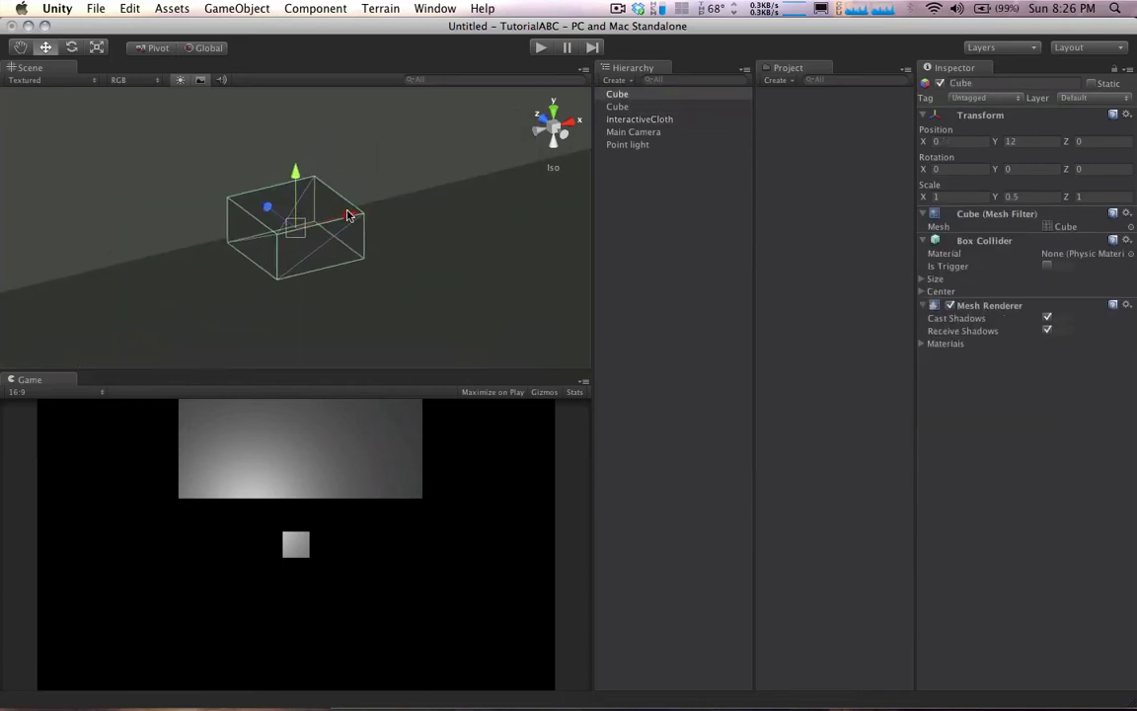
# Select the cloth and the point light in turn, framing each one in the scene view
pyautogui.click(440, 295)
pyautogui.press('f')
pyautogui.scroll(6, 352, 259)
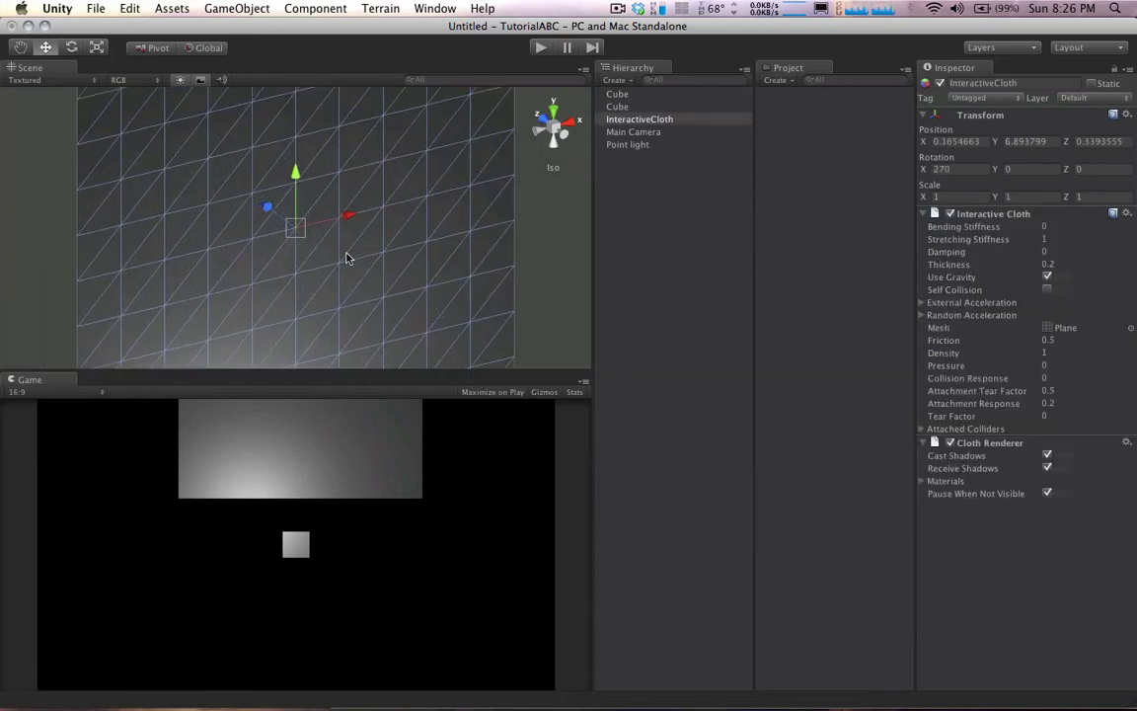
pyautogui.scroll(-3, 348, 237)
pyautogui.scroll(-3, 348, 229)
pyautogui.moveTo(320, 302); pyautogui.dragTo(346, 237, button='middle')
pyautogui.click(325, 285)
pyautogui.press('f')
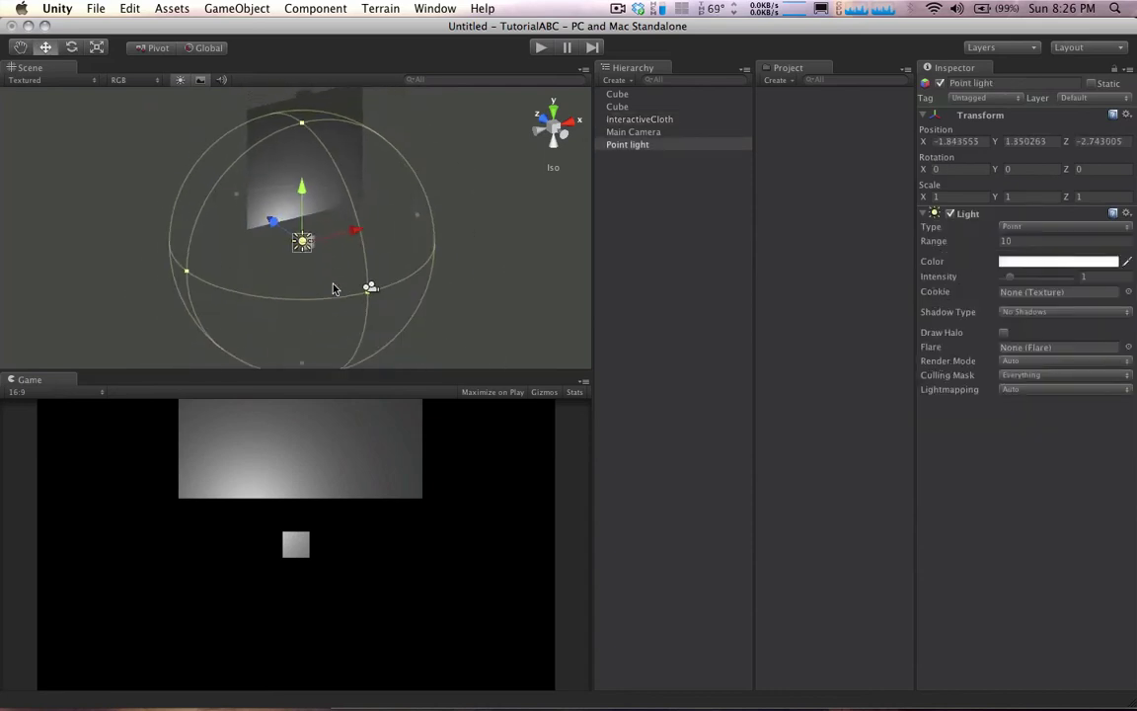
# Select the lower cube, frame it in the scene view and examine it from different angles
pyautogui.scroll(6, 356, 276)
pyautogui.keyDown('alt'); pyautogui.moveTo(375, 260); pyautogui.dragTo(296, 260); pyautogui.keyUp('alt')
pyautogui.click(407, 196)
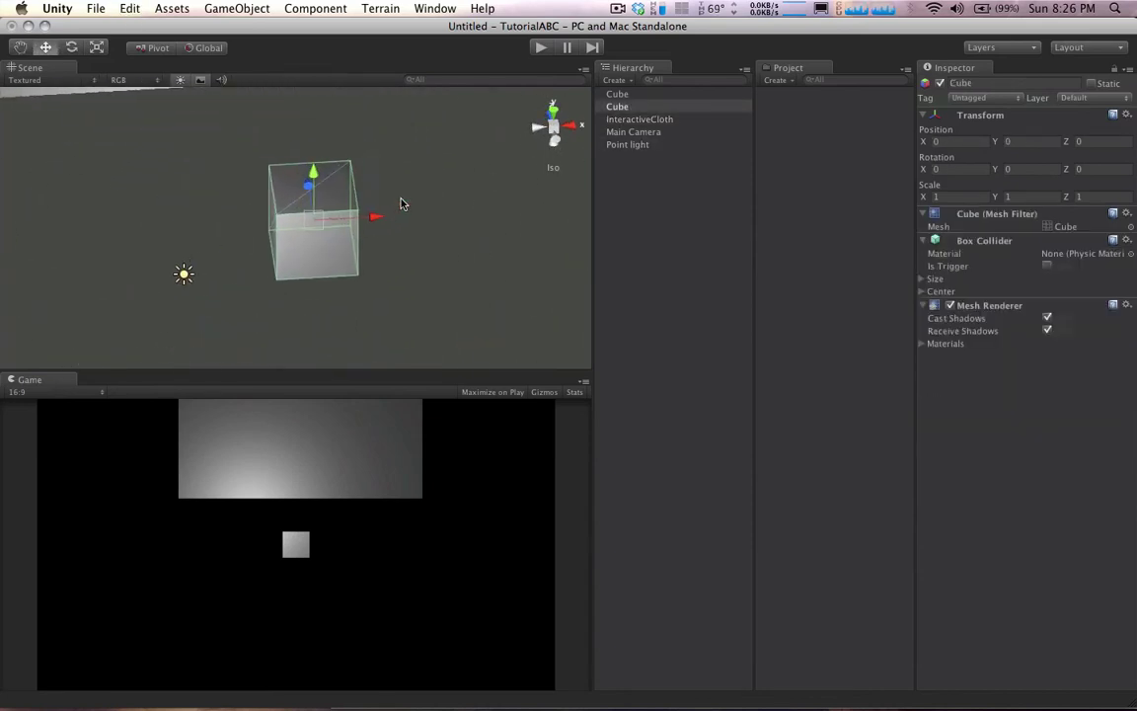
pyautogui.press('f')
pyautogui.keyDown('alt'); pyautogui.moveTo(399, 204); pyautogui.dragTo(329, 191); pyautogui.keyUp('alt')
pyautogui.moveTo(329, 191); pyautogui.dragTo(333, 247, button='middle')
pyautogui.scroll(5, 335, 231)
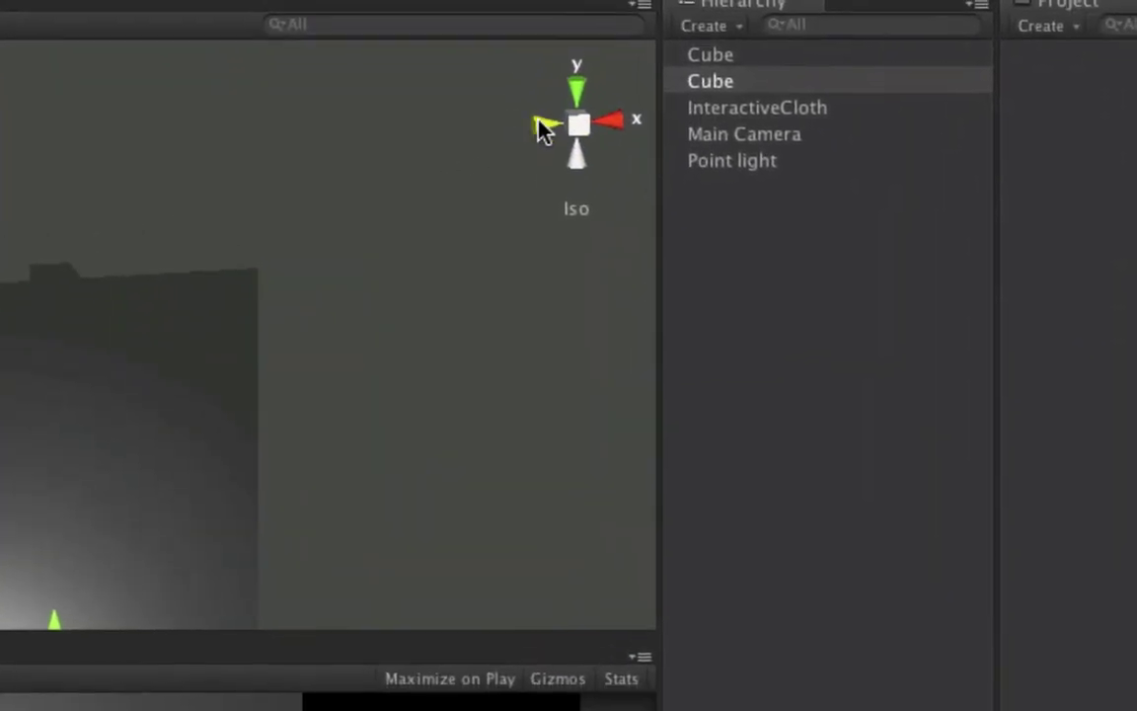
# Switch the scene view between the Left, Back, perspective and Right orientations, ending on Back
pyautogui.click(539, 123)
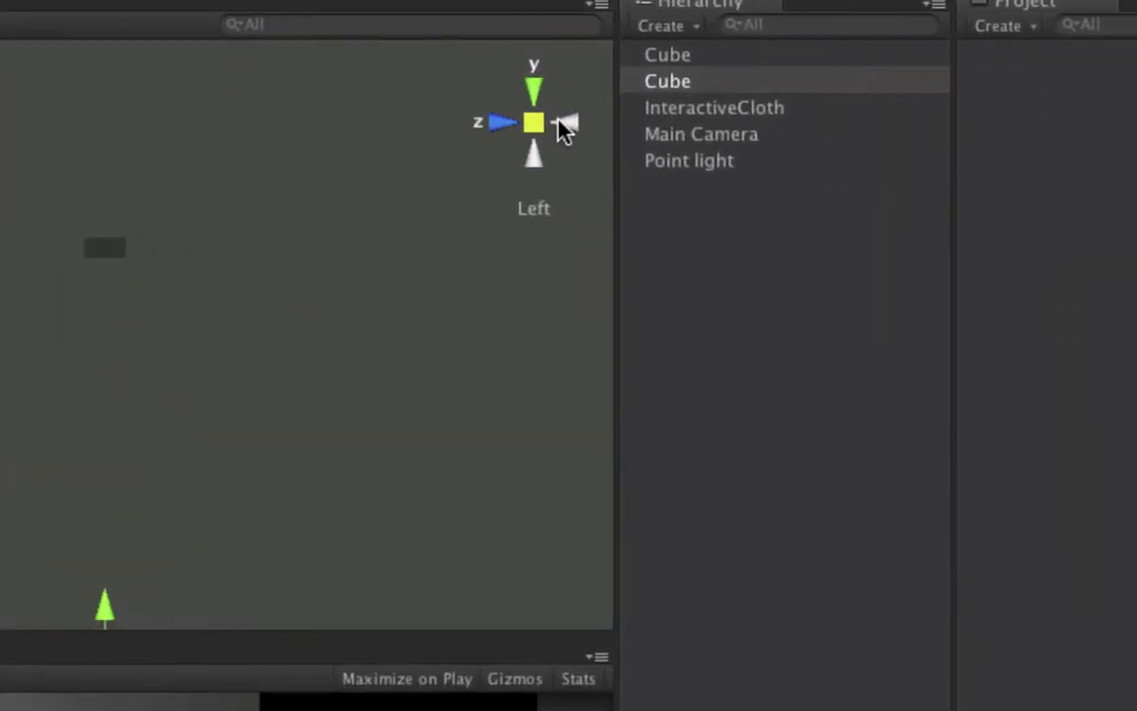
pyautogui.click(580, 125)
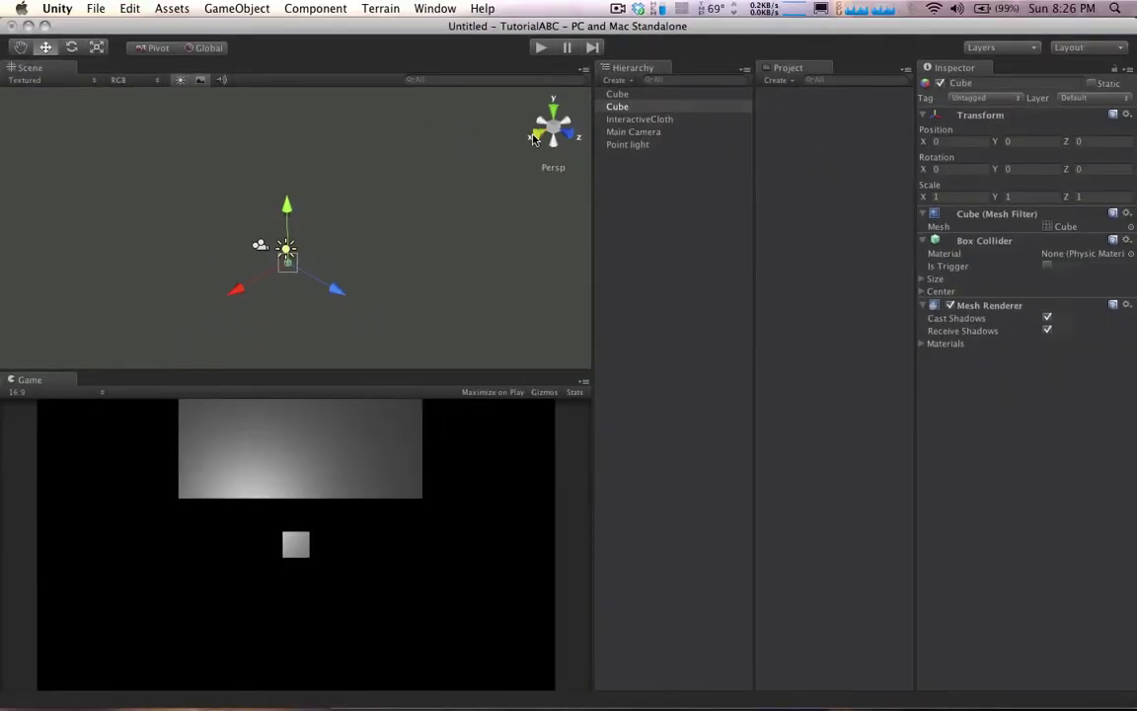
pyautogui.click(705, 124)
pyautogui.click(538, 128)
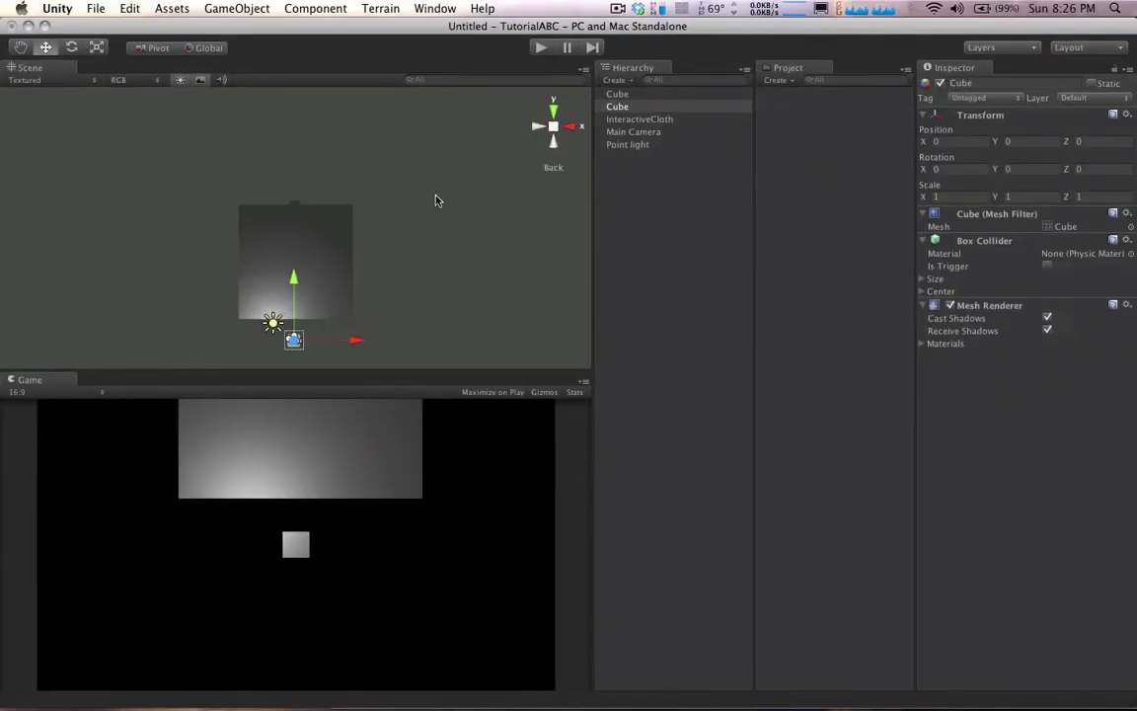
pyautogui.click(550, 131)
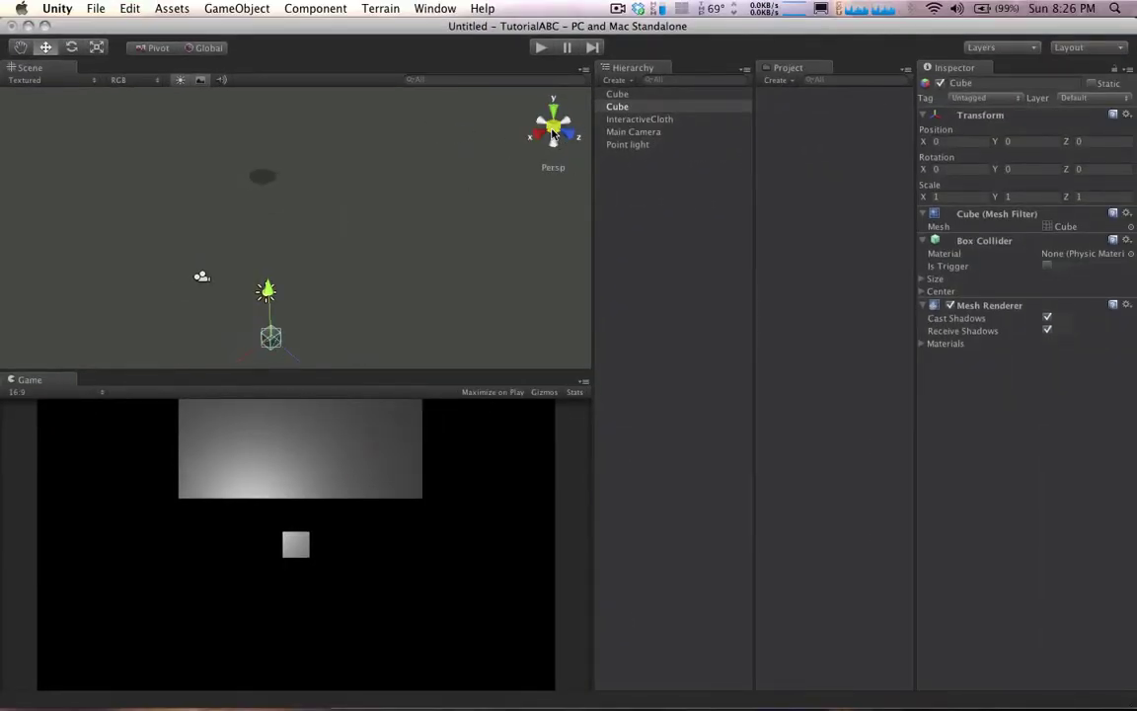
pyautogui.click(554, 129)
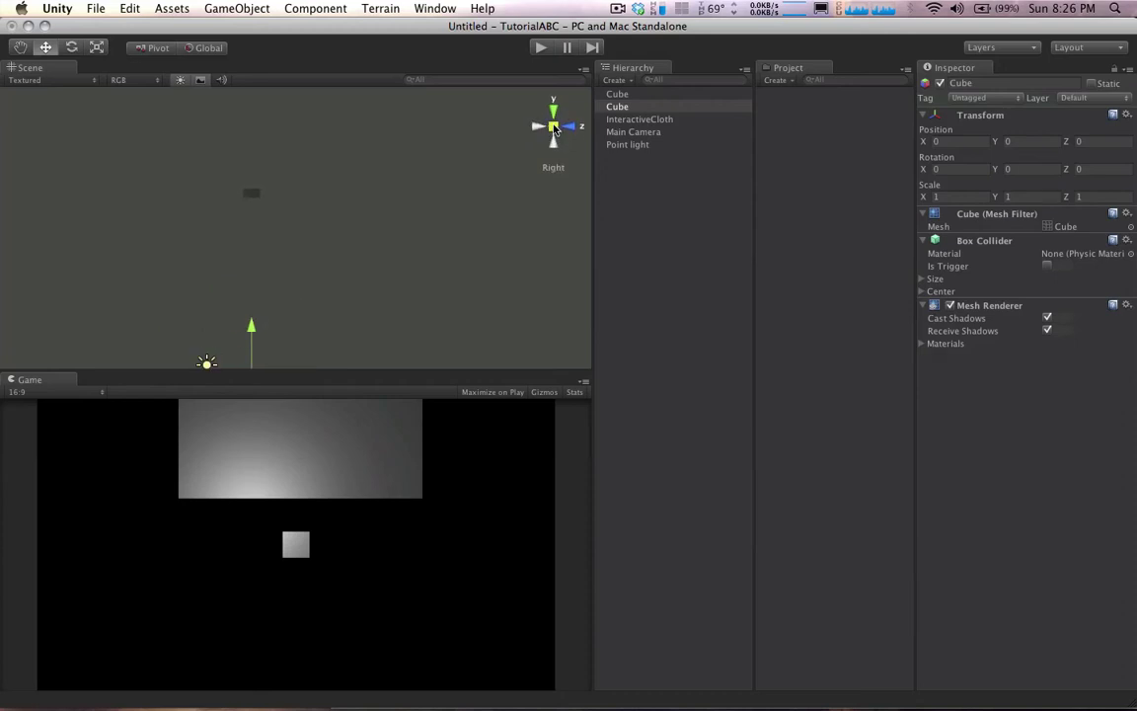
pyautogui.scroll(-5, 507, 155)
pyautogui.click(535, 127)
# Widen the flattened upper cube with the Scale tool to an X scale of 10.2, spanning the cloth's width
pyautogui.scroll(-3, 413, 167)
pyautogui.press('q')
pyautogui.moveTo(399, 119); pyautogui.dragTo(403, 207)
pyautogui.click(356, 194)
pyautogui.scroll(4, 356, 193)
pyautogui.moveTo(350, 181); pyautogui.dragTo(343, 263, button='middle')
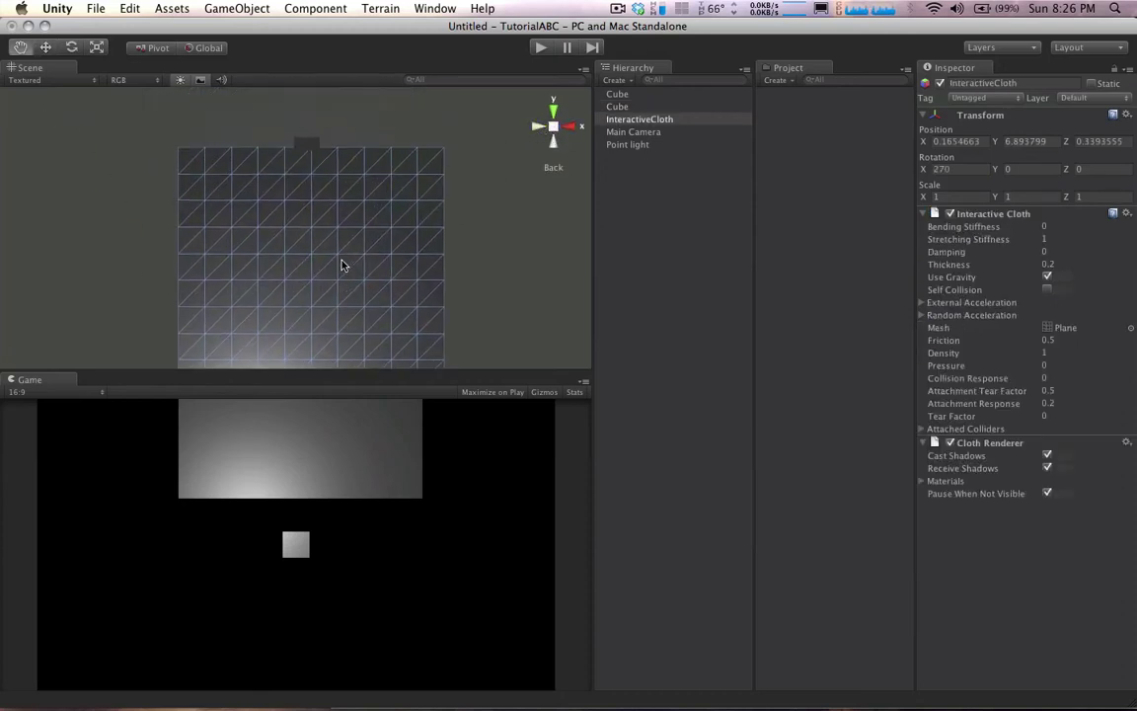
pyautogui.scroll(4, 336, 227)
pyautogui.click(314, 116)
pyautogui.moveTo(348, 148); pyautogui.dragTo(361, 180, button='middle')
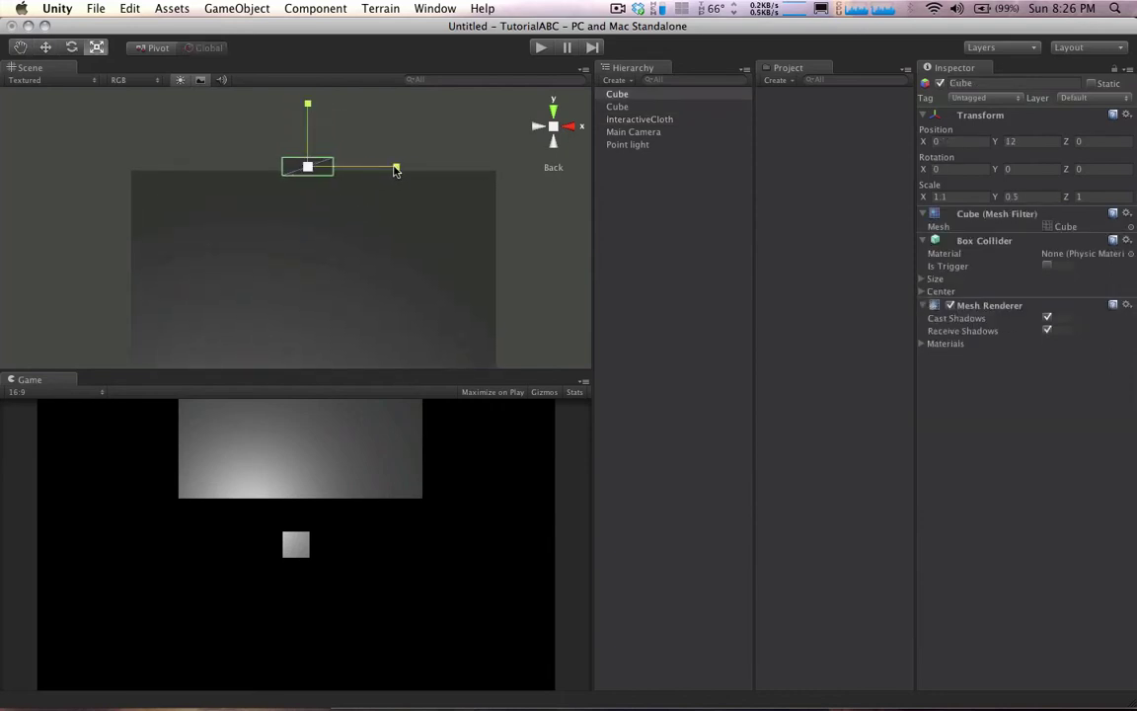
pyautogui.moveTo(421, 170); pyautogui.dragTo(905, 153)
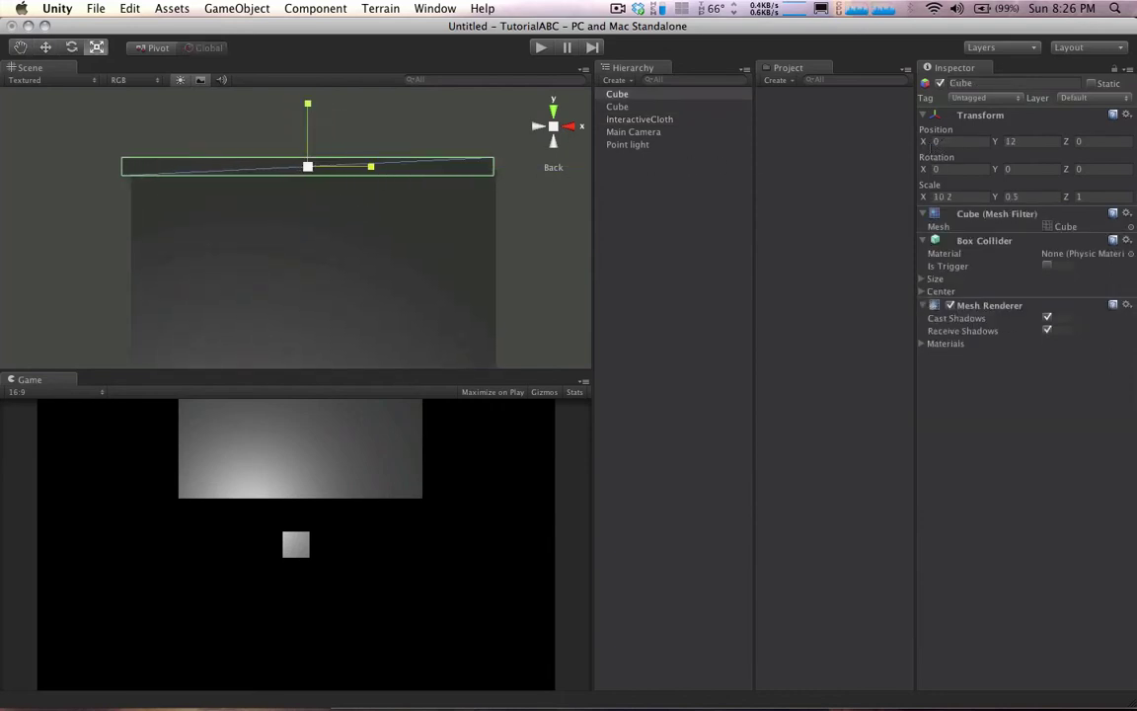
# Set the cloth's X position to 0 to centre it under the bar
pyautogui.click(462, 252)
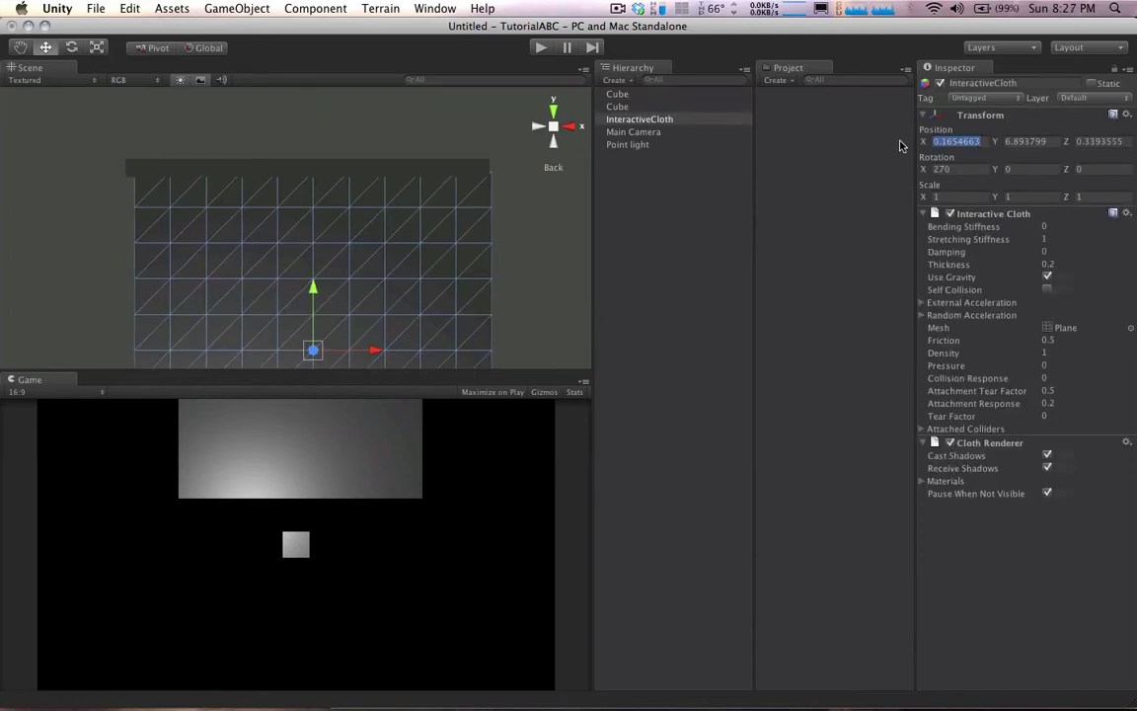
pyautogui.write('0')
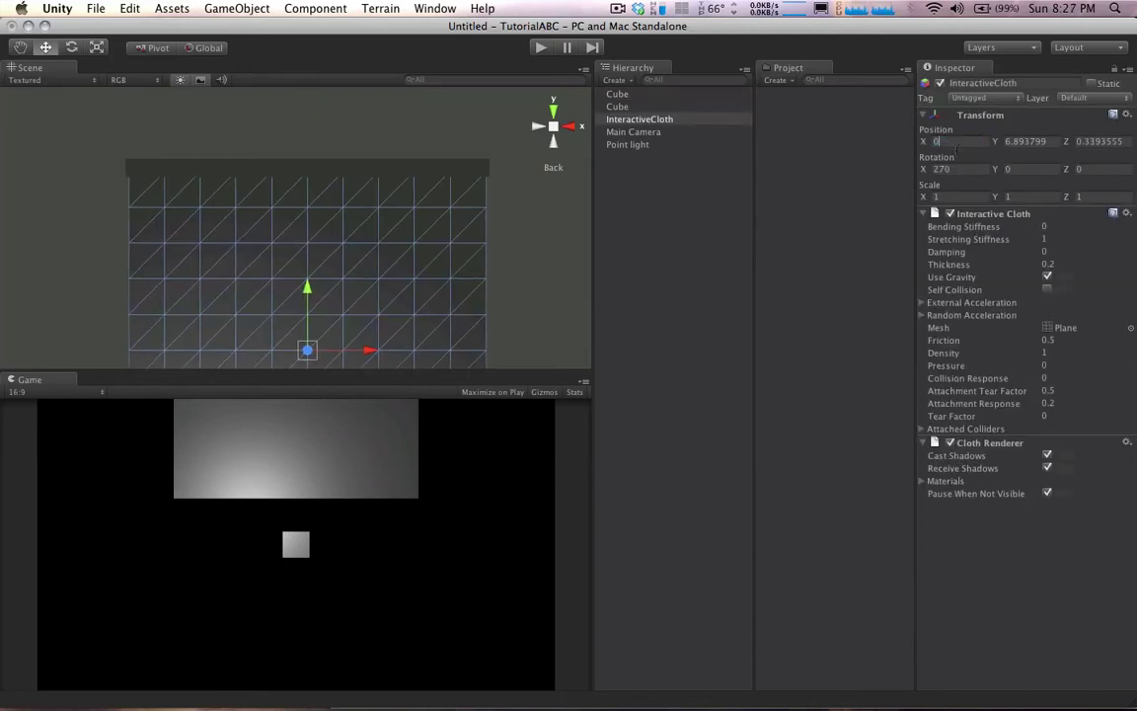
pyautogui.click(728, 147)
# Go through the objects in the hierarchy, examining the cloth, camera, light and cubes, and reselect the cloth in the scene
pyautogui.doubleClick(680, 120)
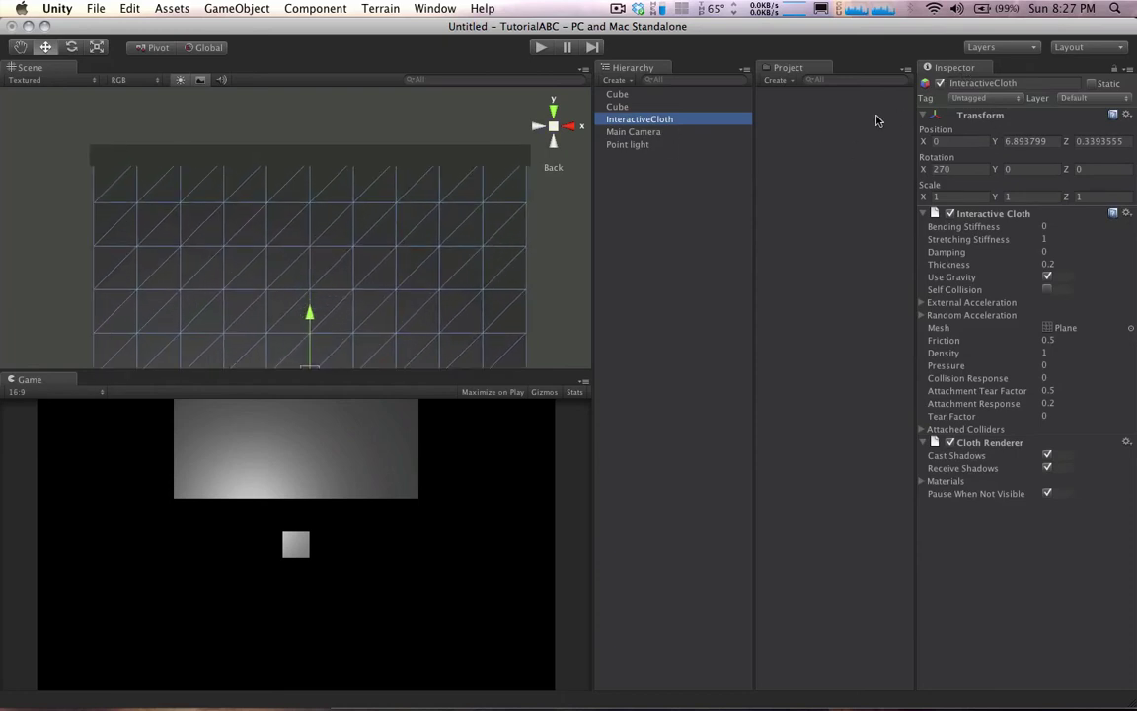
pyautogui.click(680, 132)
pyautogui.press('Down')
pyautogui.press('Up')
pyautogui.press('Up')
pyautogui.press('Up')
pyautogui.press('Up')
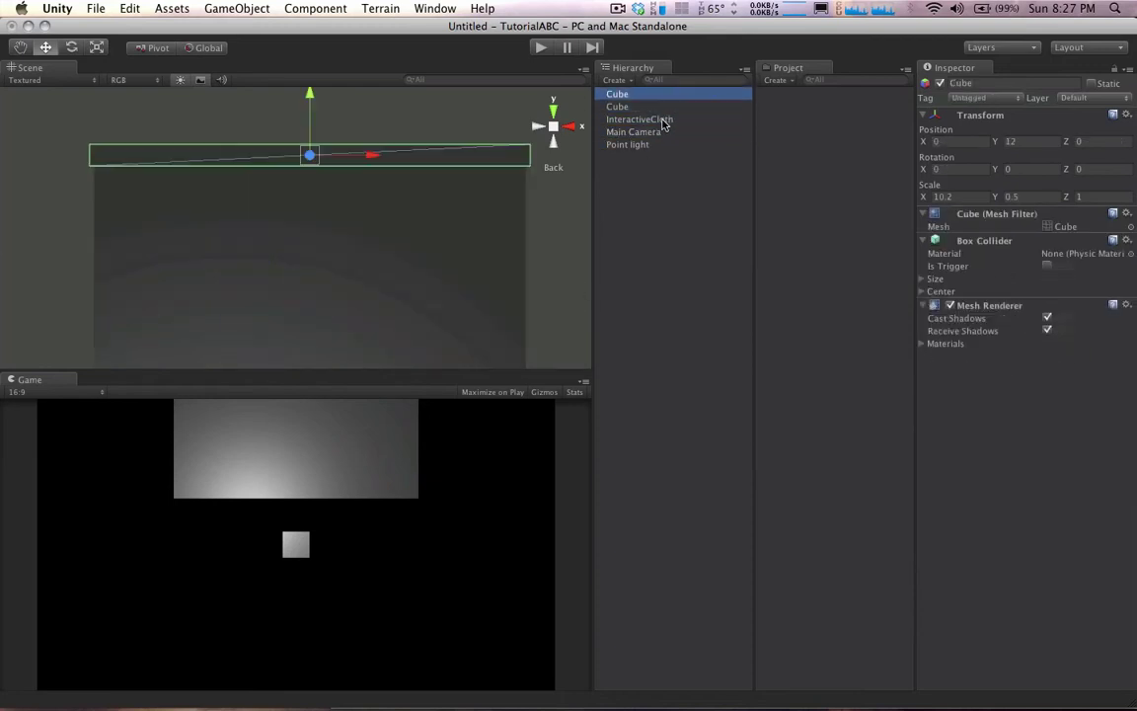
pyautogui.doubleClick(640, 119)
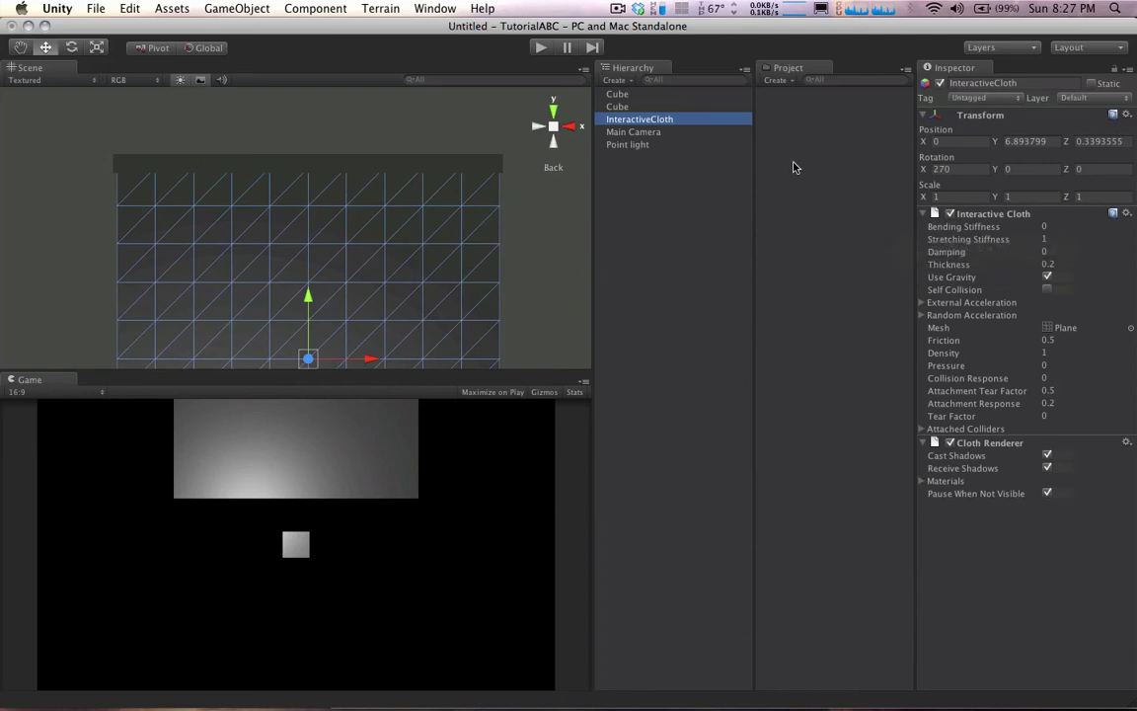
pyautogui.click(643, 133)
pyautogui.click(608, 146)
pyautogui.scroll(-5, 426, 217)
pyautogui.click(426, 216)
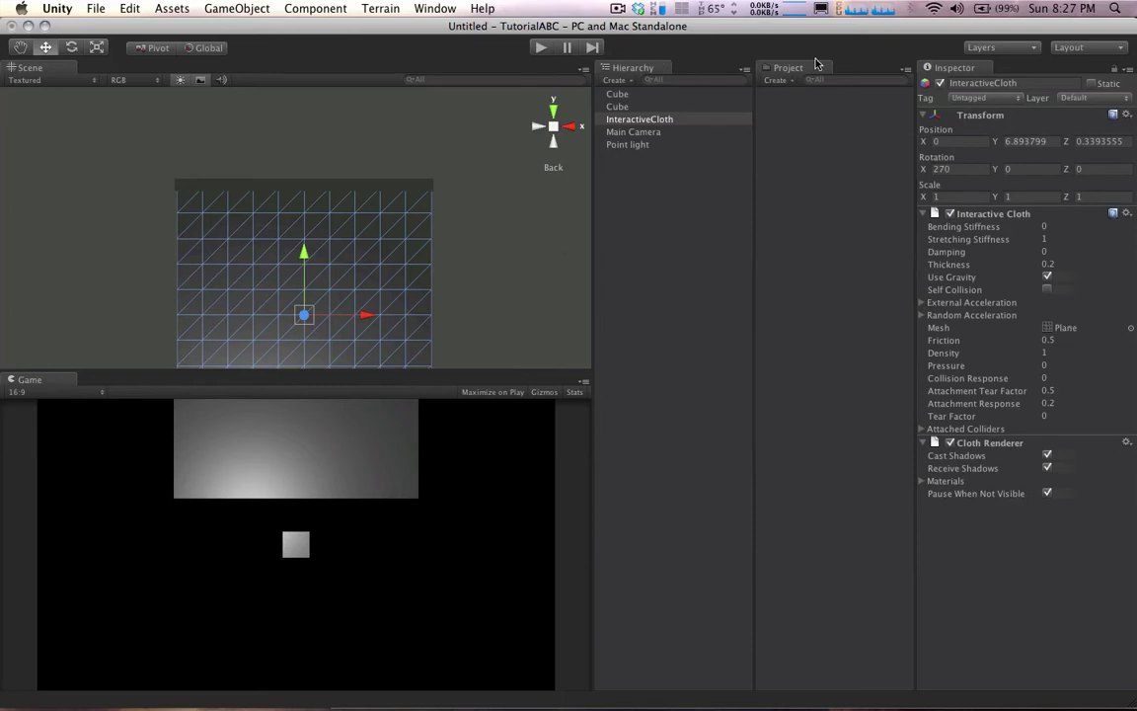
# Look through the window layout options and apply the 2 by 3 layout
pyautogui.click(1091, 49)
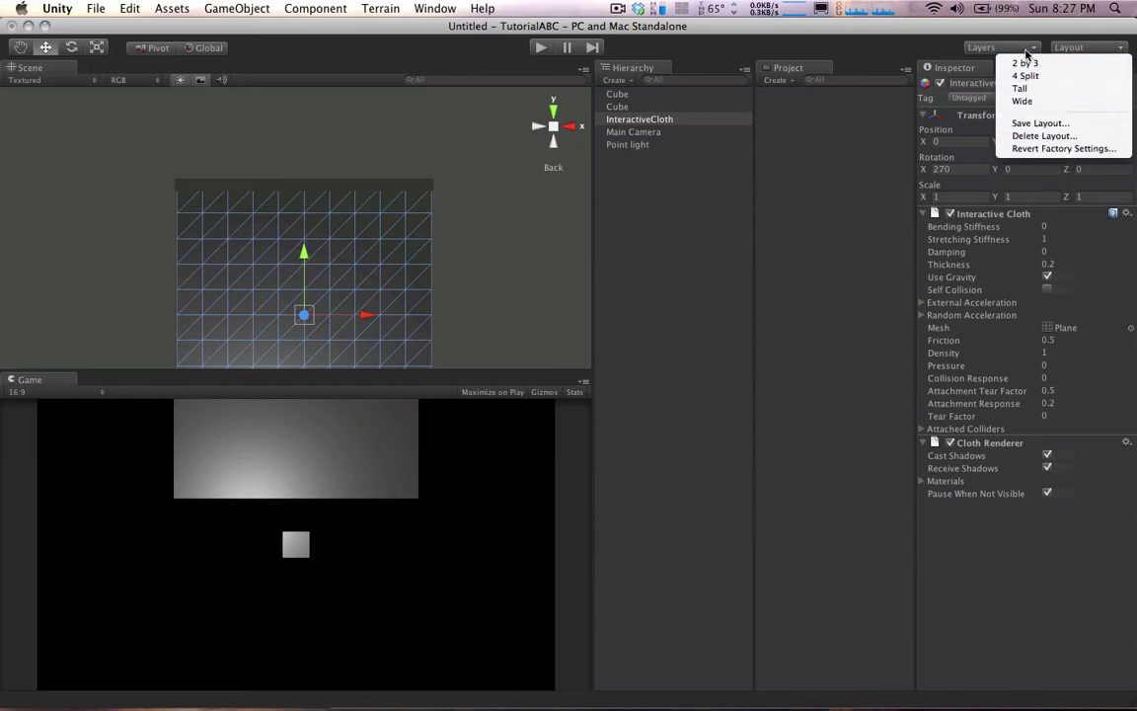
pyautogui.click(904, 45)
pyautogui.click(1091, 47)
pyautogui.click(1057, 65)
pyautogui.click(1080, 46)
pyautogui.click(874, 45)
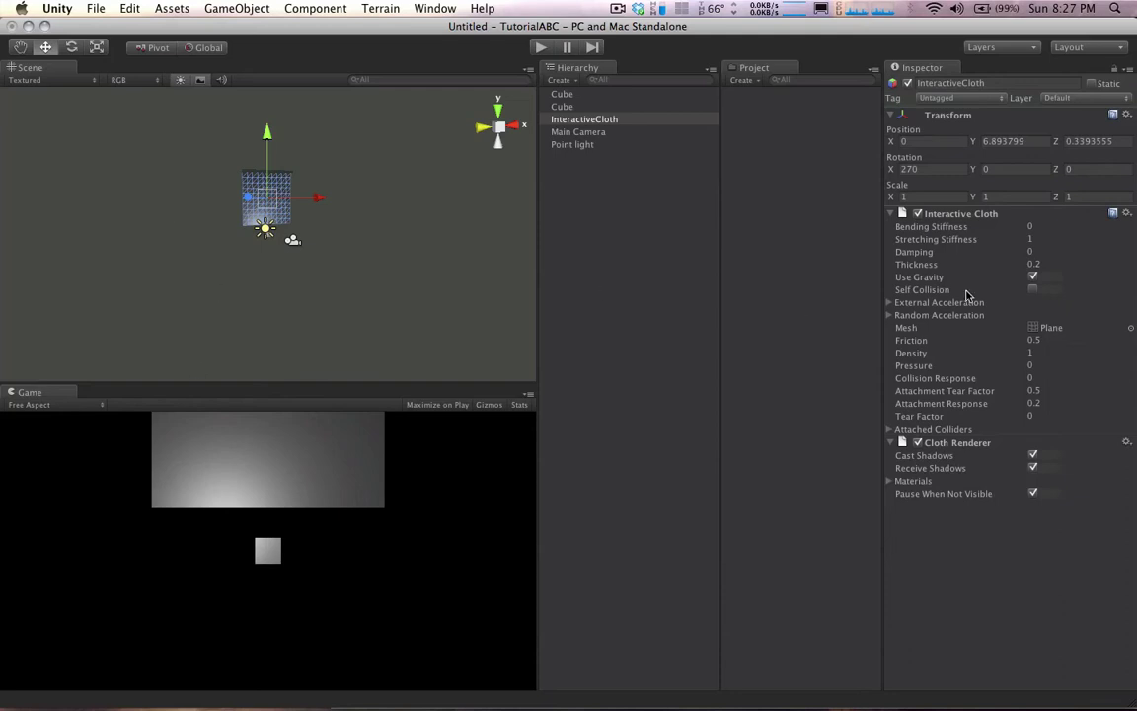
# Pan and zoom the scene view with the Hand tool to examine the cloth hanging below the bar
pyautogui.scroll(6, 266, 197)
pyautogui.scroll(-4, 258, 157)
pyautogui.click(21, 48)
pyautogui.moveTo(232, 123); pyautogui.dragTo(251, 203)
pyautogui.scroll(5, 300, 236)
pyautogui.scroll(-5, 299, 236)
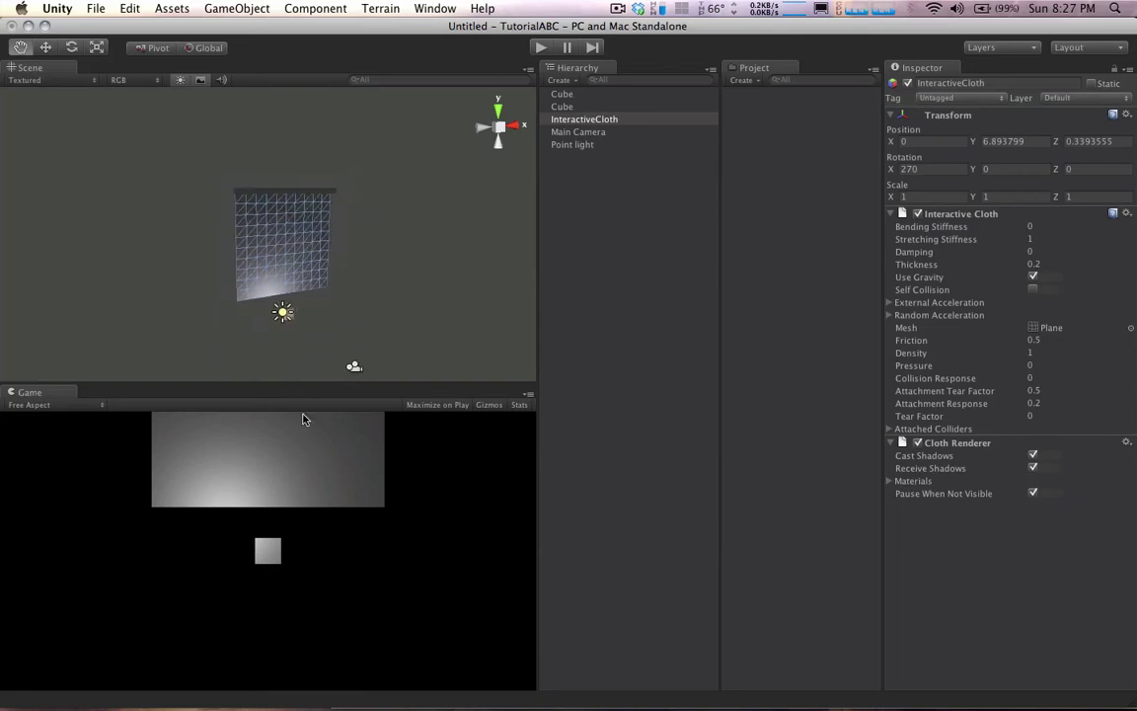
# Select the main camera, try shifting it with the Move tool, and undo the move
pyautogui.scroll(1, 483, 205)
pyautogui.click(579, 133)
pyautogui.scroll(1, 401, 259)
pyautogui.scroll(-4, 400, 259)
pyautogui.press('w')
pyautogui.moveTo(326, 263); pyautogui.dragTo(292, 250)
pyautogui.press('super+z')
pyautogui.scroll(4, 362, 233)
pyautogui.scroll(-5, 292, 249)
pyautogui.keyDown('alt'); pyautogui.moveTo(312, 467); pyautogui.dragTo(360, 126); pyautogui.keyUp('alt')
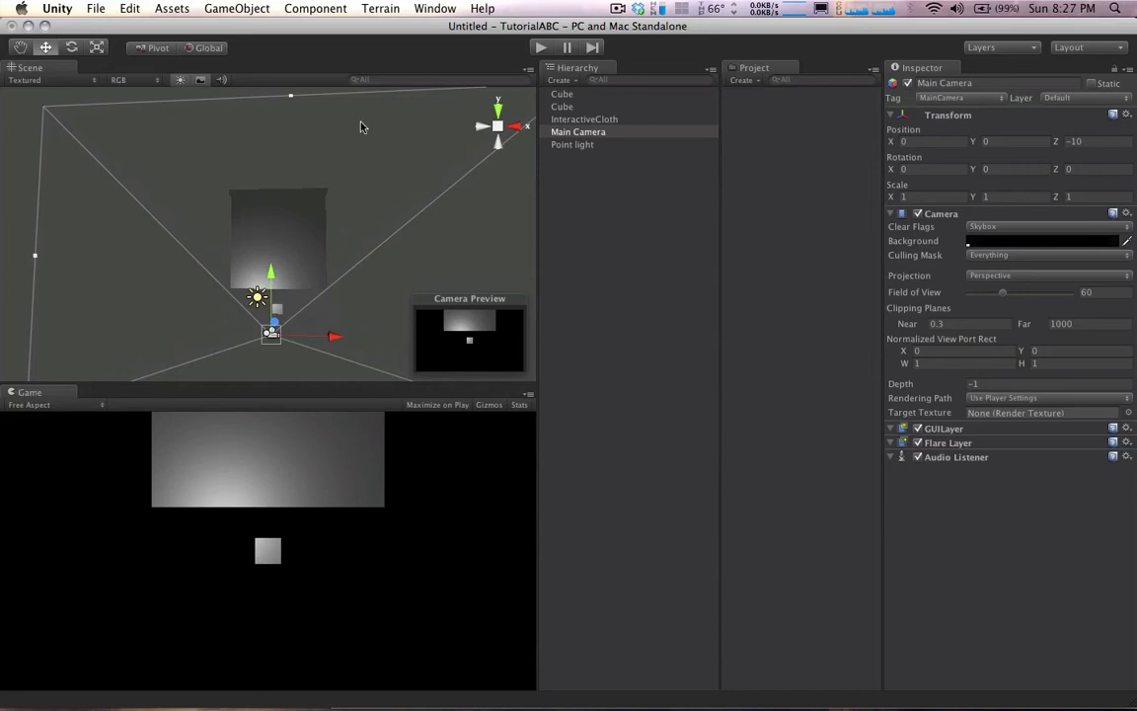
# Play the scene to watch how the unattached cloth behaves, stop it, and view the setup from another angle
pyautogui.click(542, 48)
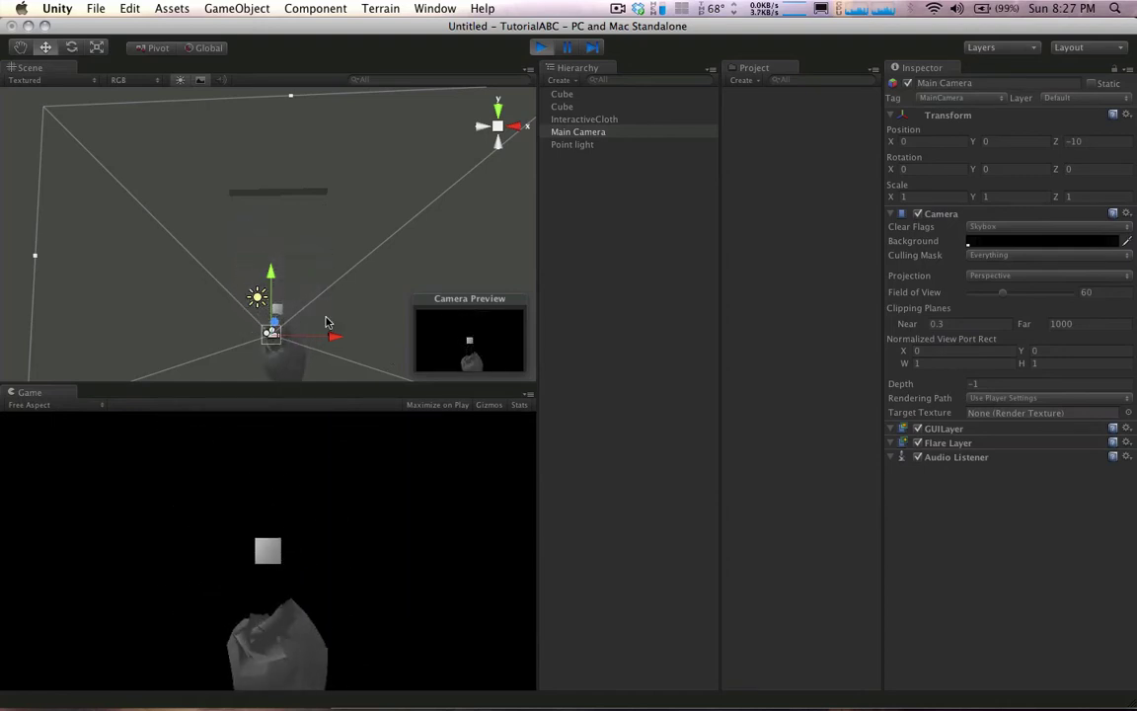
pyautogui.click(542, 47)
pyautogui.keyDown('alt'); pyautogui.moveTo(320, 198); pyautogui.dragTo(310, 328); pyautogui.keyUp('alt')
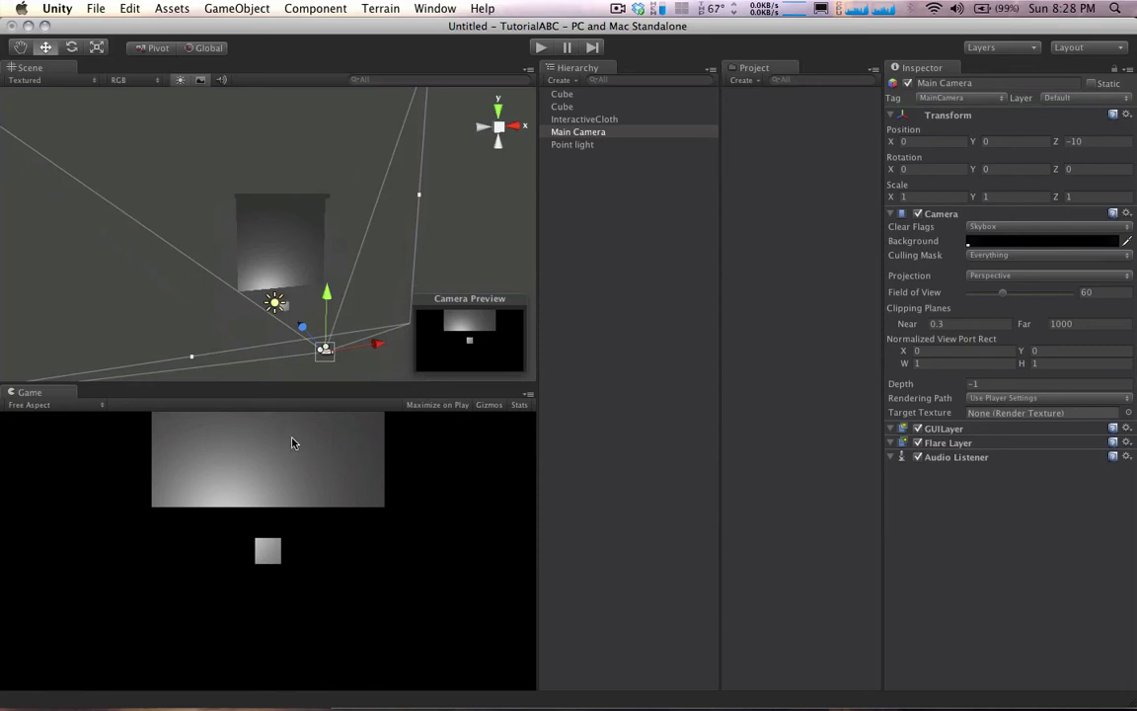
# Play the scene again, try lowering the bar cube to about Y 4.88 while it runs, and stop playback
pyautogui.click(534, 52)
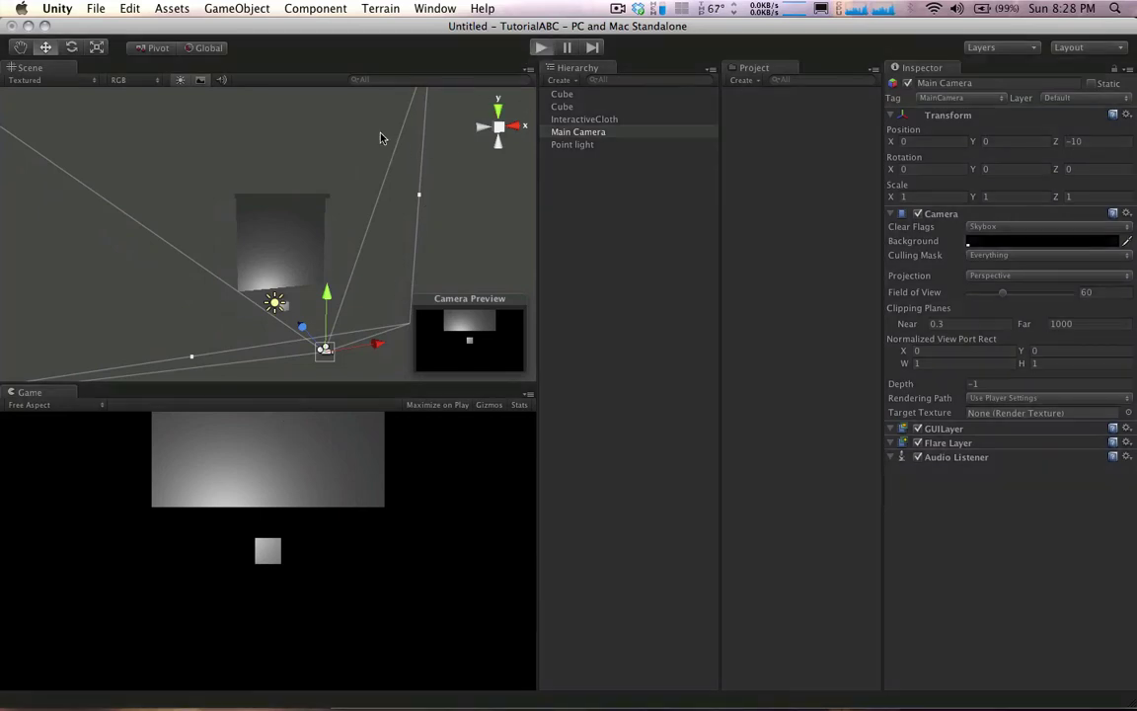
pyautogui.click(307, 182)
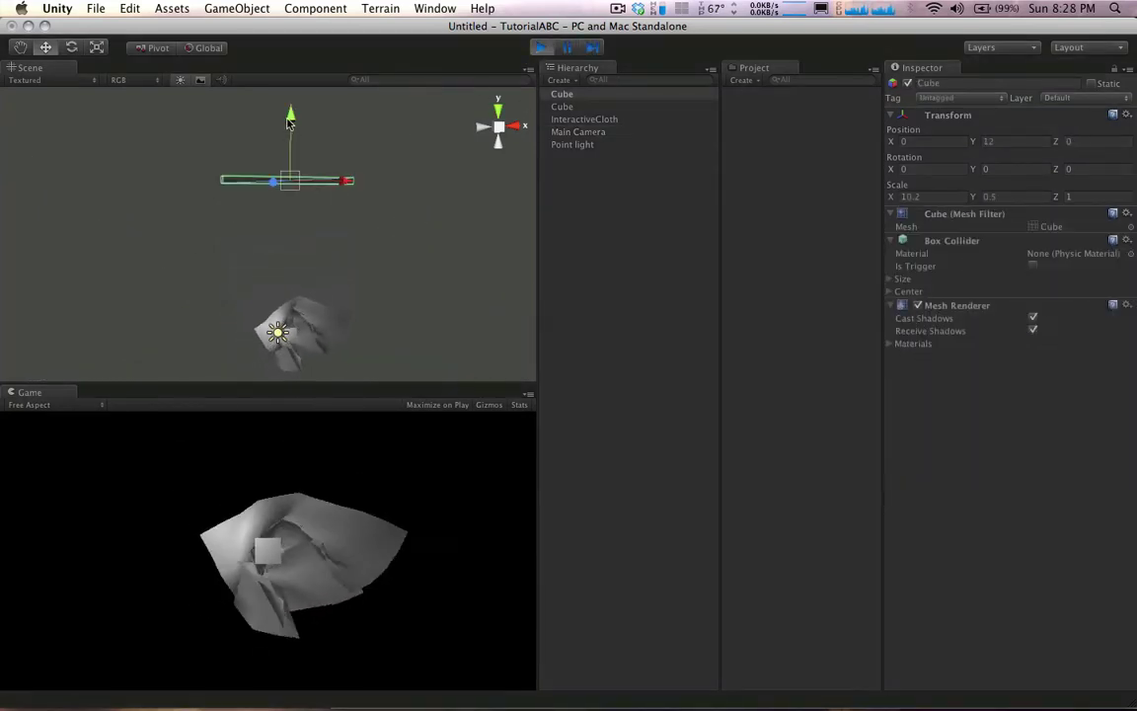
pyautogui.moveTo(289, 120); pyautogui.dragTo(306, 210)
pyautogui.click(540, 48)
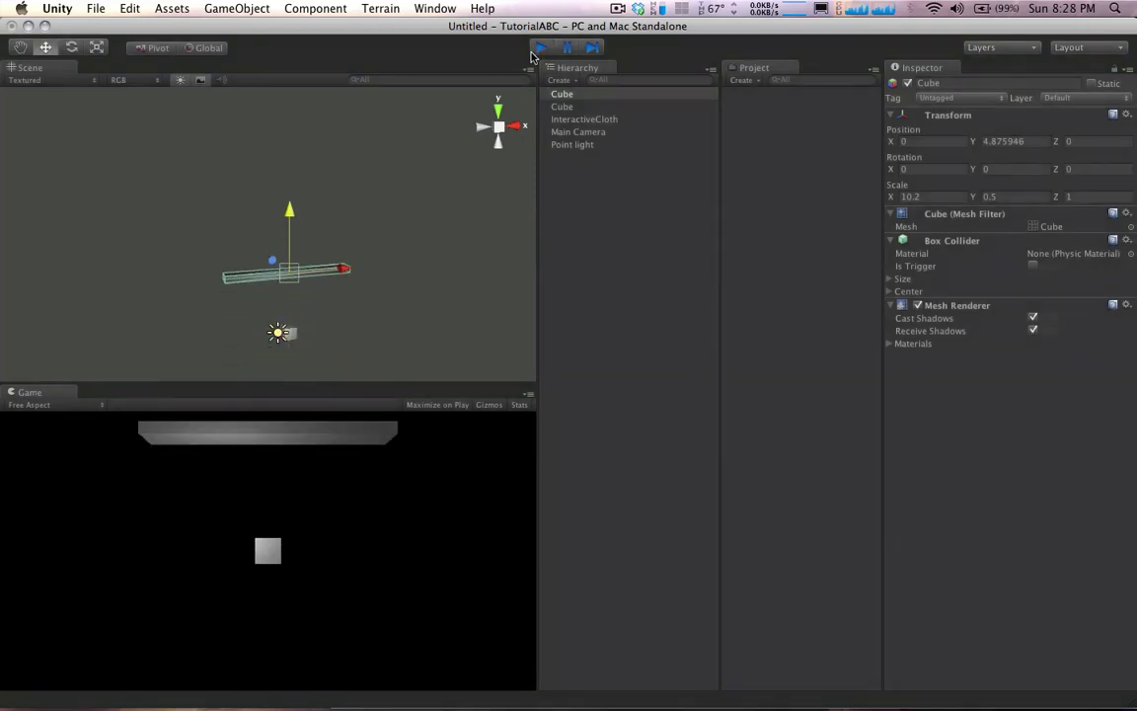
# Scale the small lower cube into a wide slab, about 13.1 in X and 7.8 in Z
pyautogui.click(288, 332)
pyautogui.press('r')
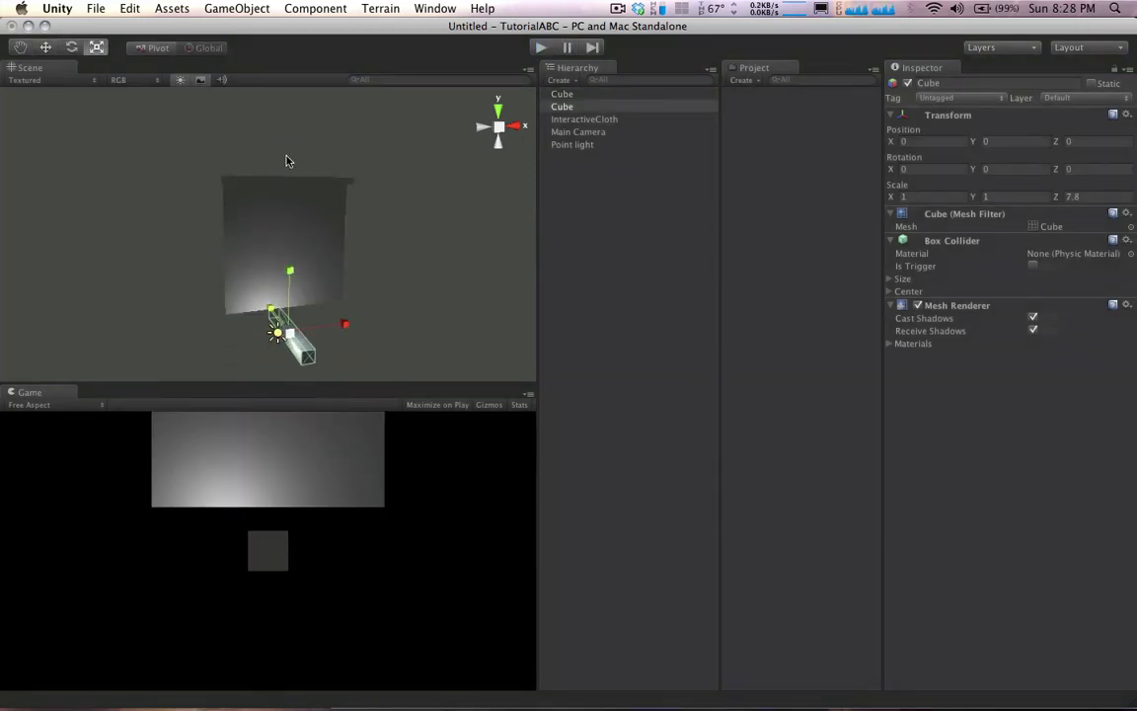
pyautogui.moveTo(344, 324); pyautogui.dragTo(538, 296)
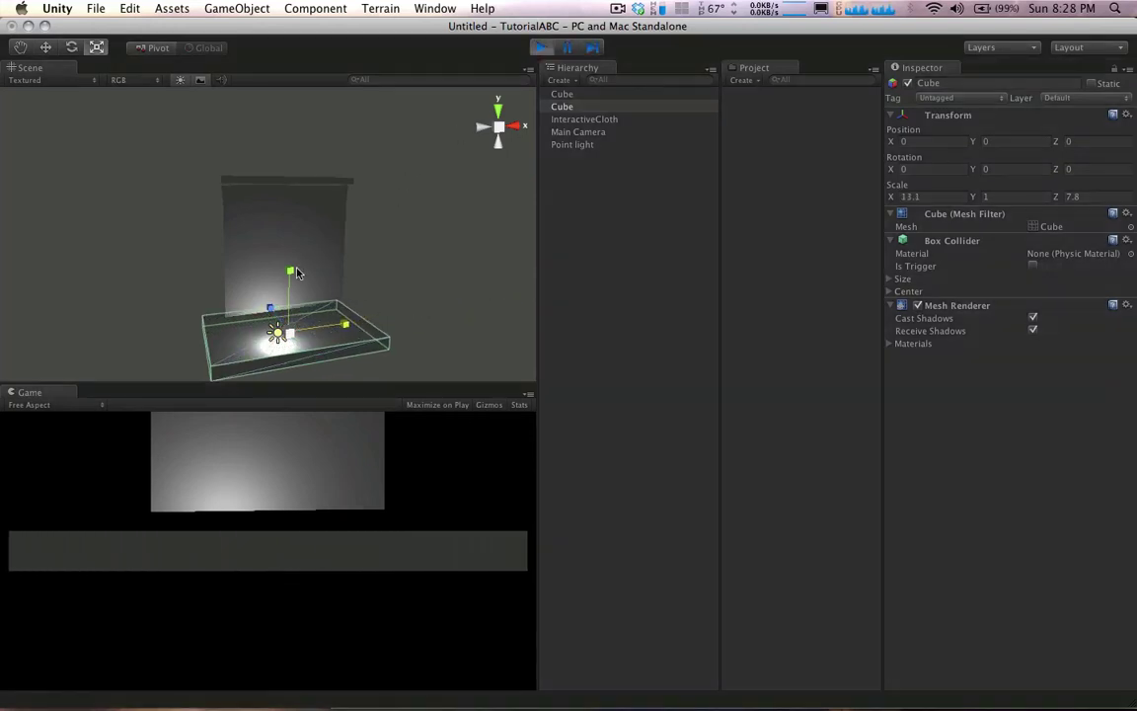
# Run the scene with the cloth falling on the slab, try lowering the slab to about Y -1.21, and stop playback
pyautogui.press('w')
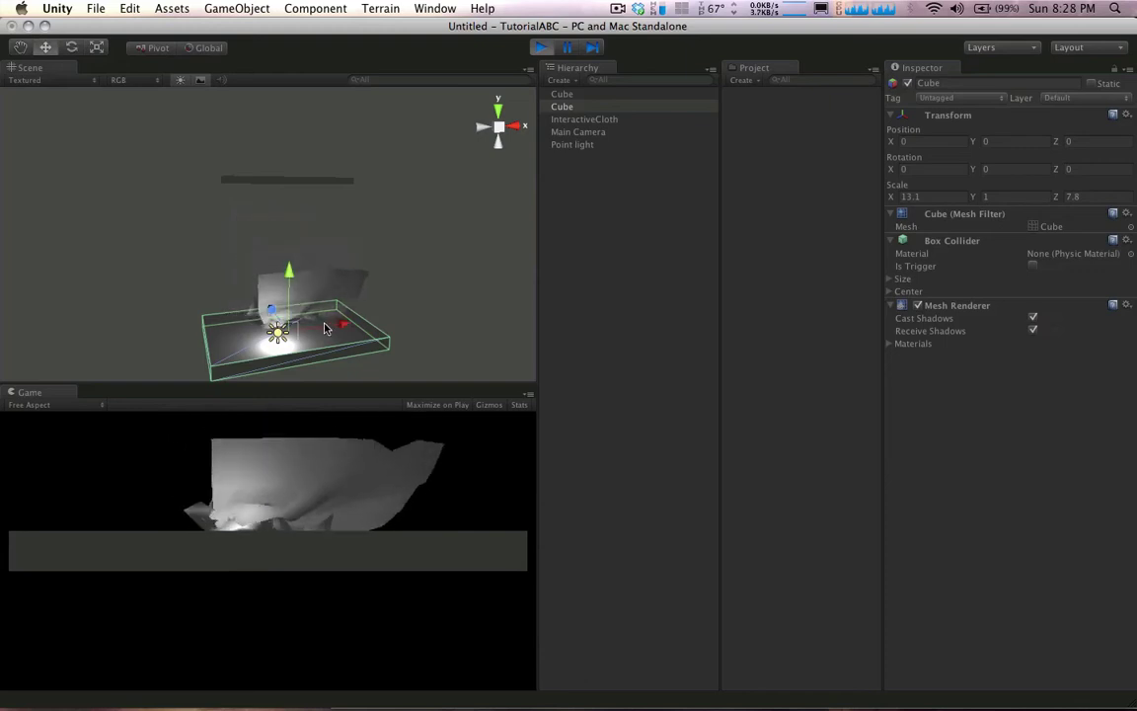
pyautogui.moveTo(287, 286)
pyautogui.mouseDown()
pyautogui.moveTo(287, 336)
pyautogui.moveTo(288, 284)
pyautogui.moveTo(298, 326)
pyautogui.moveTo(296, 305)
pyautogui.mouseUp()
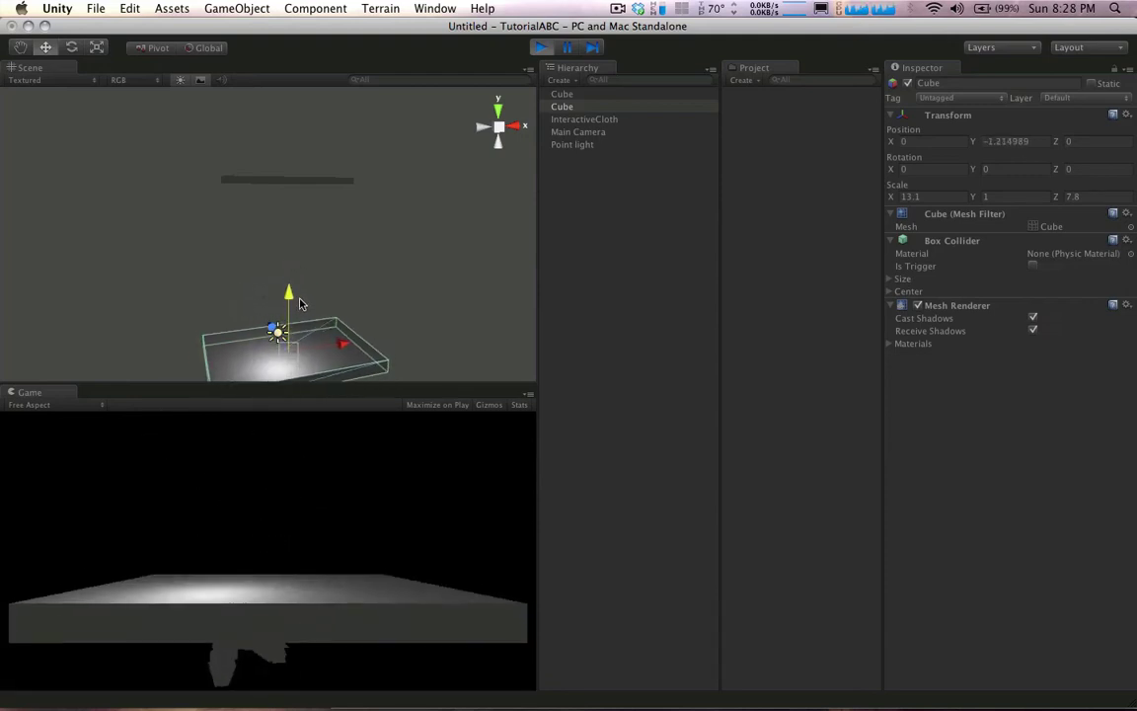
pyautogui.click(540, 46)
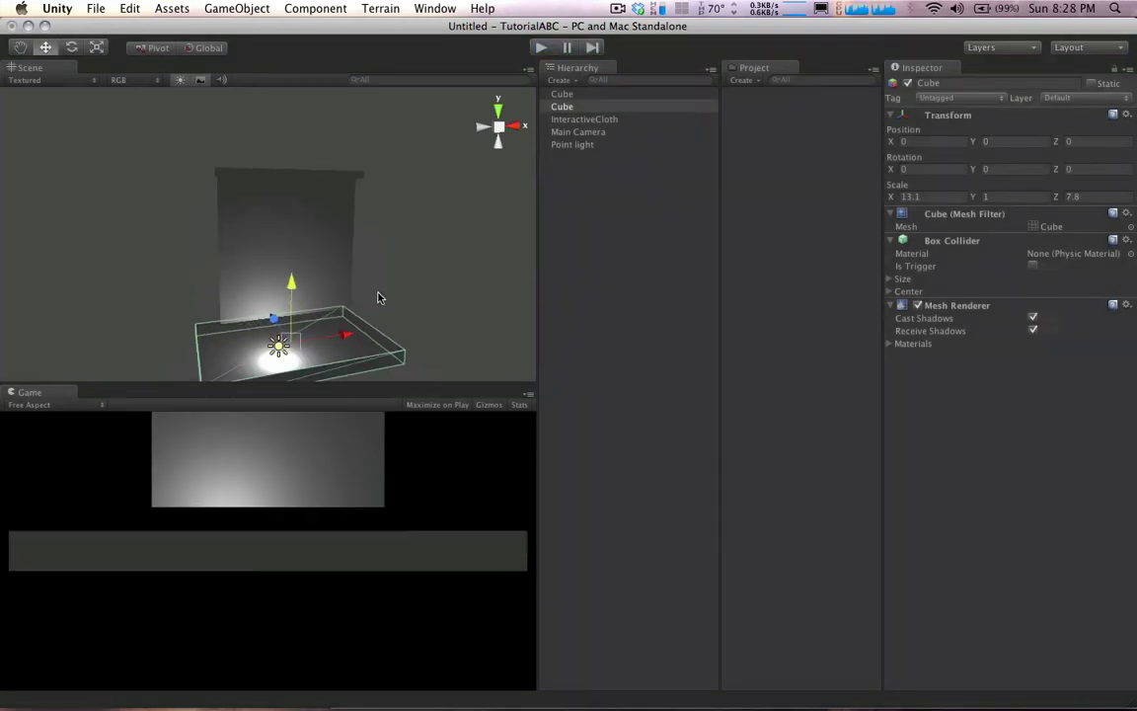
# Frame the cloth in the scene and go through the cubes, camera, light and cloth in the hierarchy, examining each one's components
pyautogui.click(338, 272)
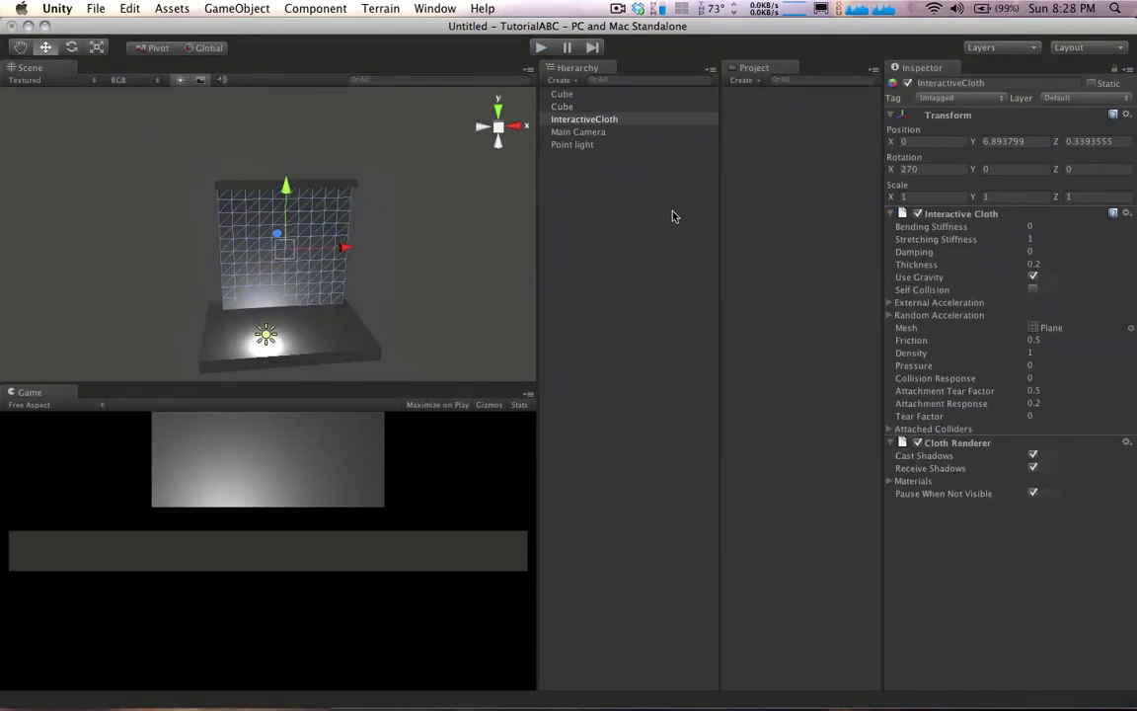
pyautogui.click(612, 131)
pyautogui.doubleClick(607, 120)
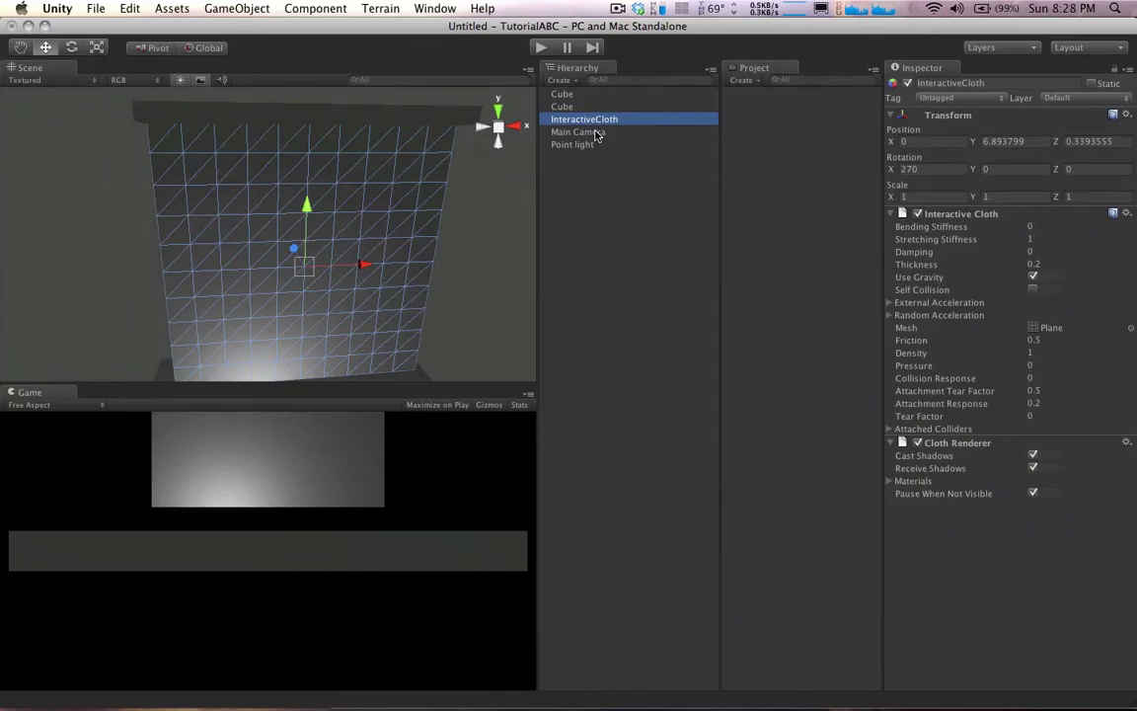
pyautogui.click(595, 132)
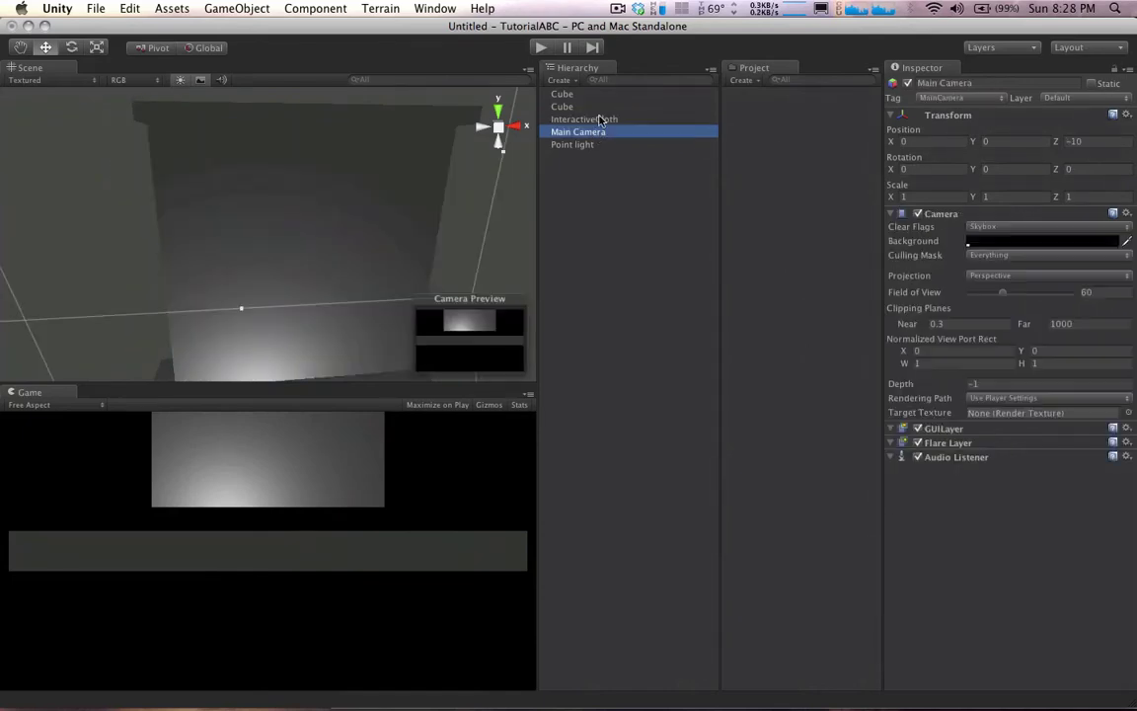
pyautogui.click(588, 120)
pyautogui.click(587, 107)
pyautogui.click(586, 96)
pyautogui.click(586, 117)
pyautogui.click(581, 132)
pyautogui.click(581, 145)
pyautogui.click(585, 132)
pyautogui.click(587, 121)
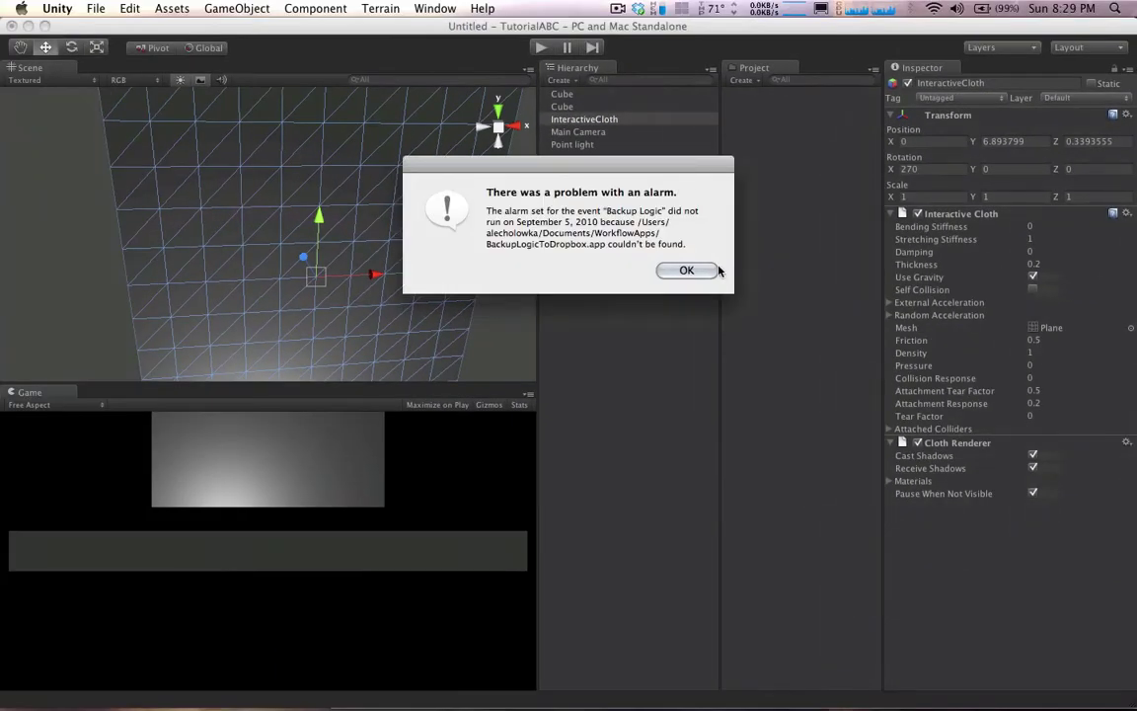
# Dismiss the system alarm alert, briefly open the Interactive Cloth component's reference page, and return to Unity
pyautogui.click(688, 271)
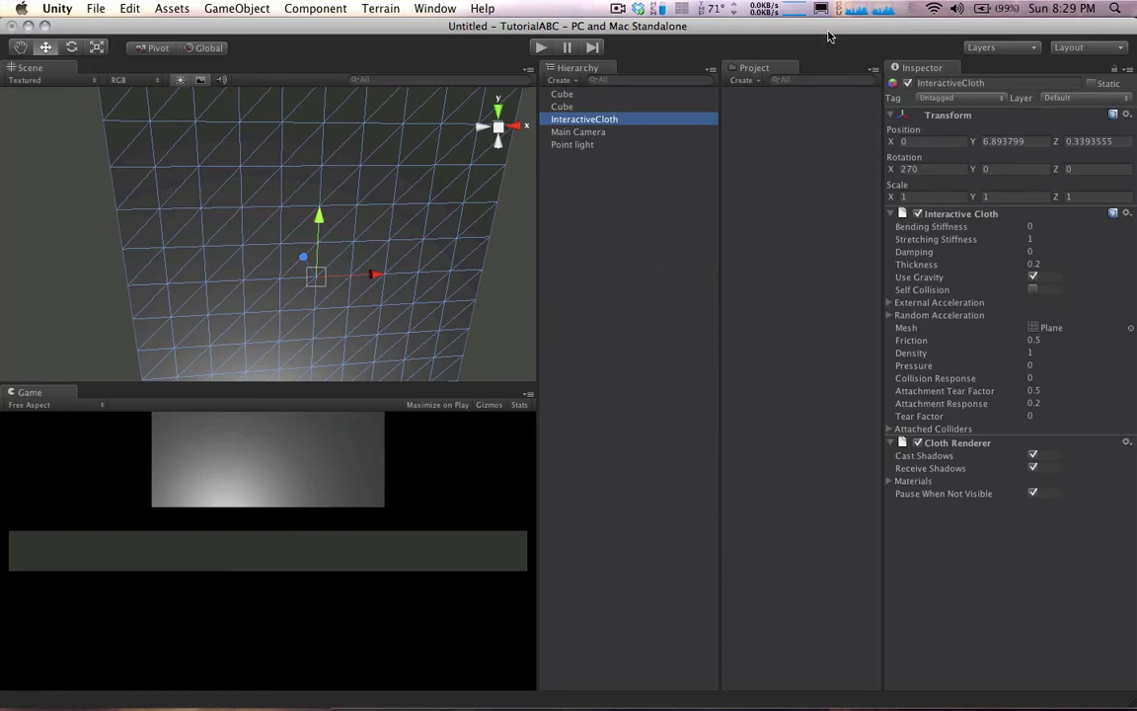
pyautogui.click(1112, 214)
pyautogui.click(373, 32)
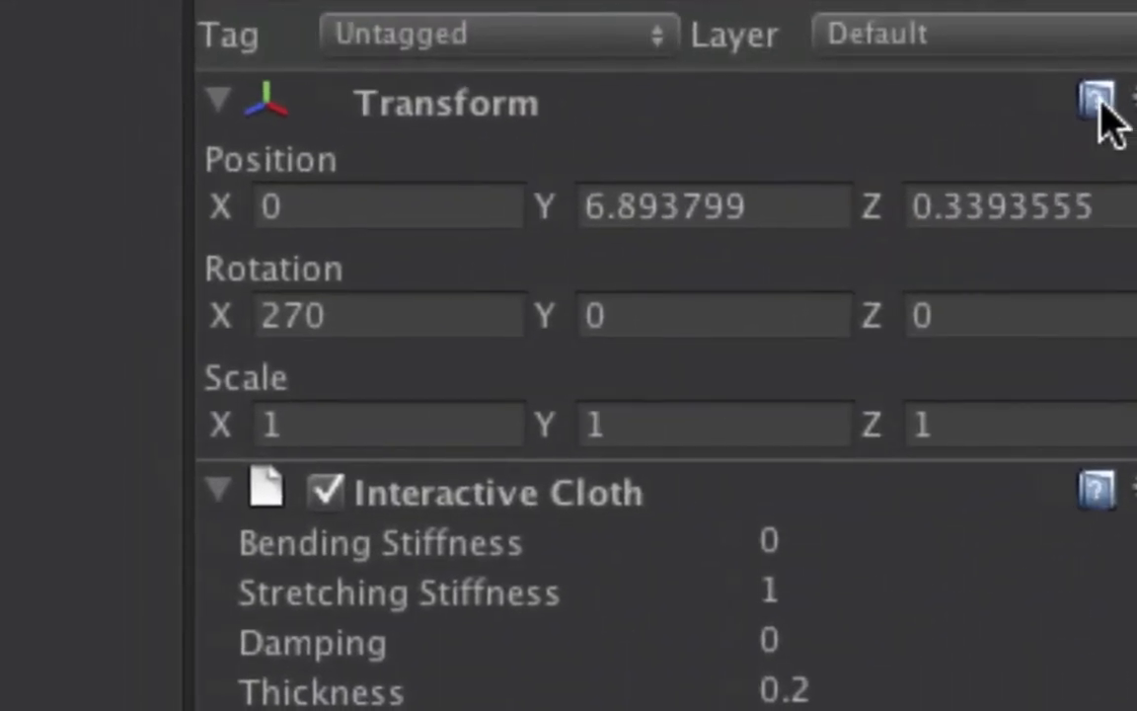
# Open the Transform component's reference page, read through it, and return to Unity
pyautogui.click(1099, 101)
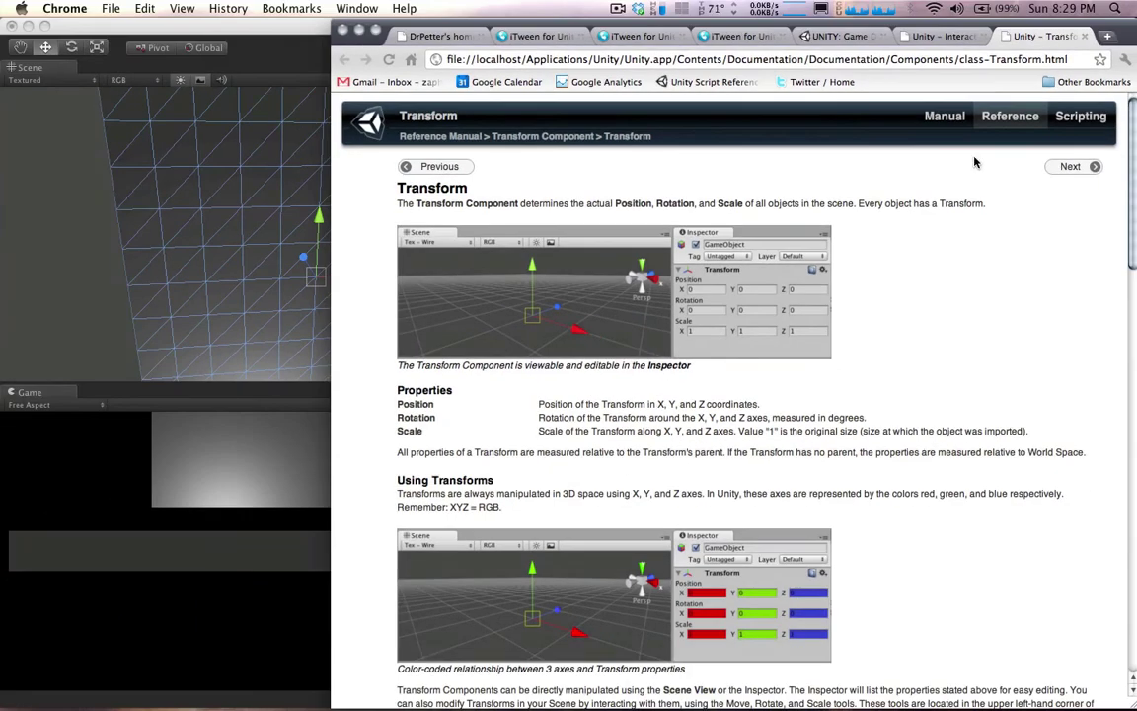
pyautogui.scroll(-5, 882, 232)
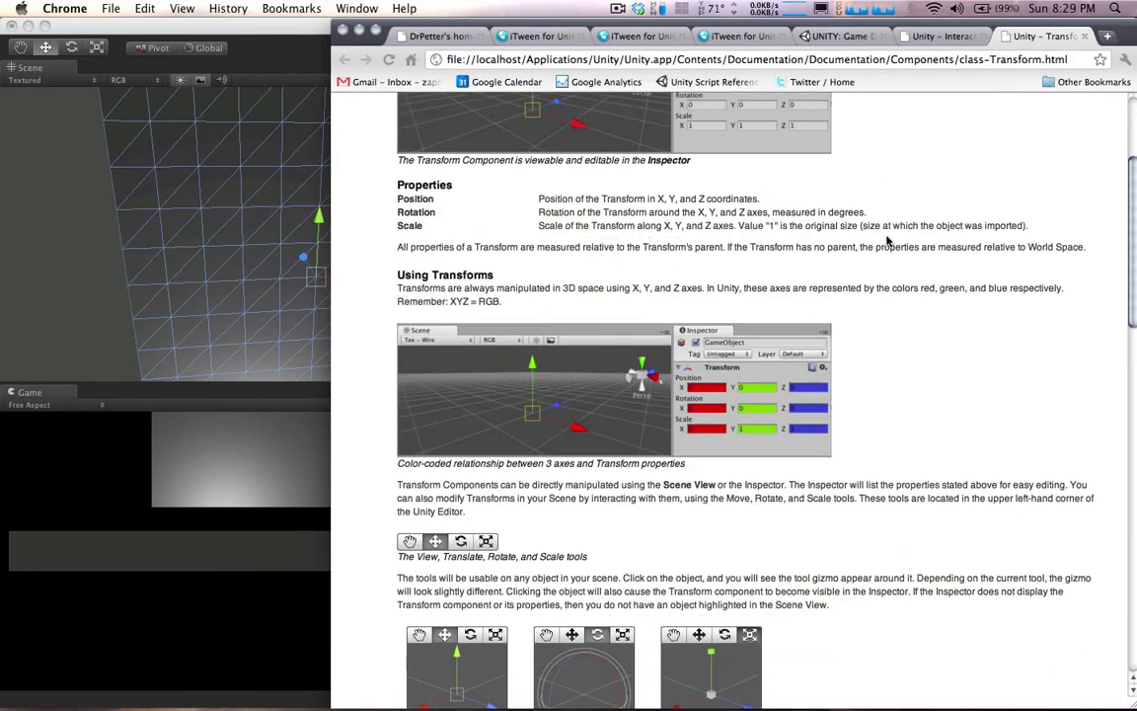
pyautogui.scroll(-3, 842, 279)
pyautogui.scroll(-20, 859, 308)
pyautogui.scroll(20, 855, 300)
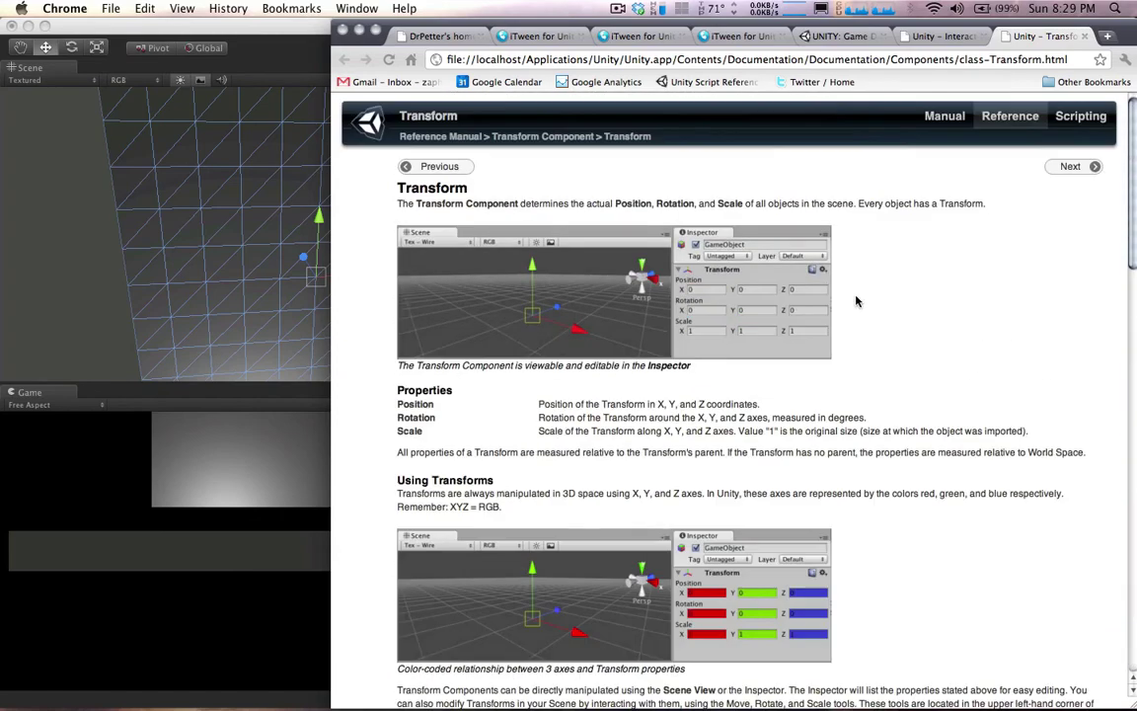
pyautogui.click(256, 57)
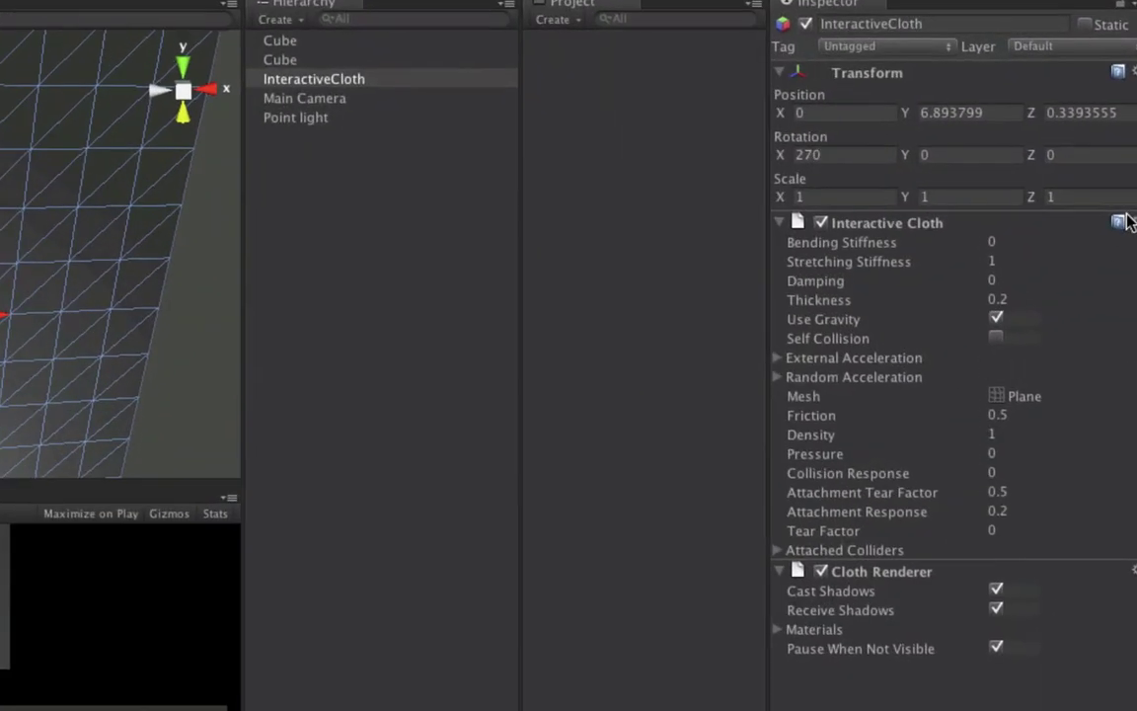
# Open the Interactive Cloth reference page, read its property descriptions and hints, and return to Unity
pyautogui.click(1113, 213)
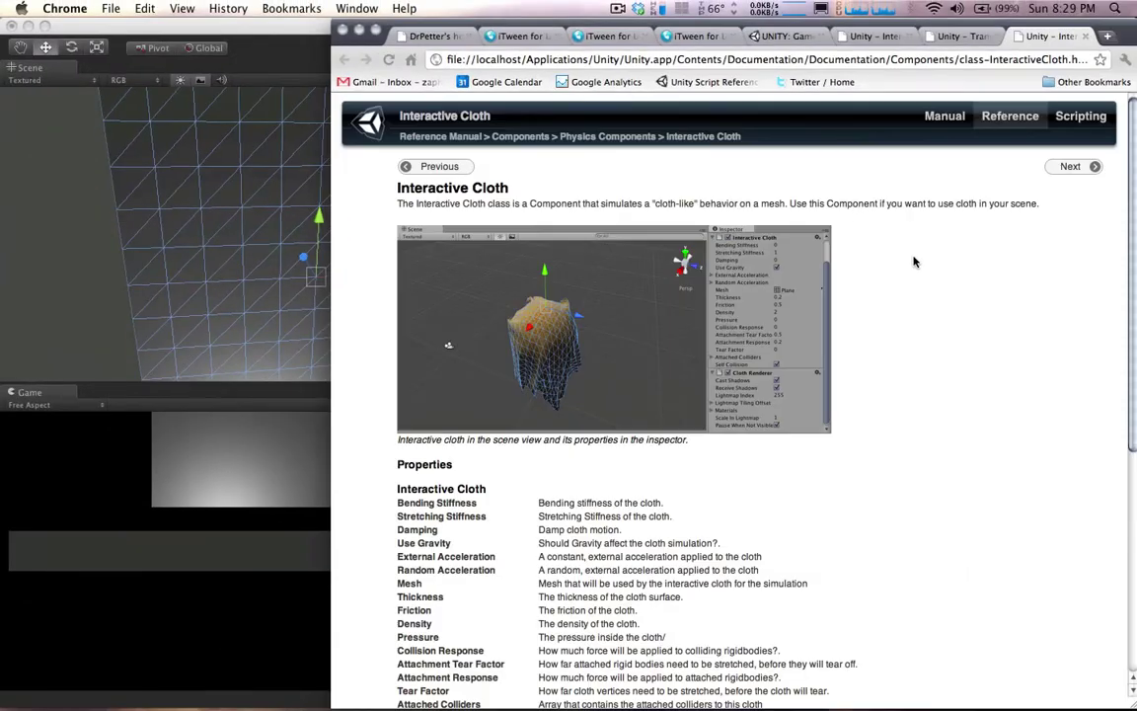
pyautogui.scroll(-8, 914, 262)
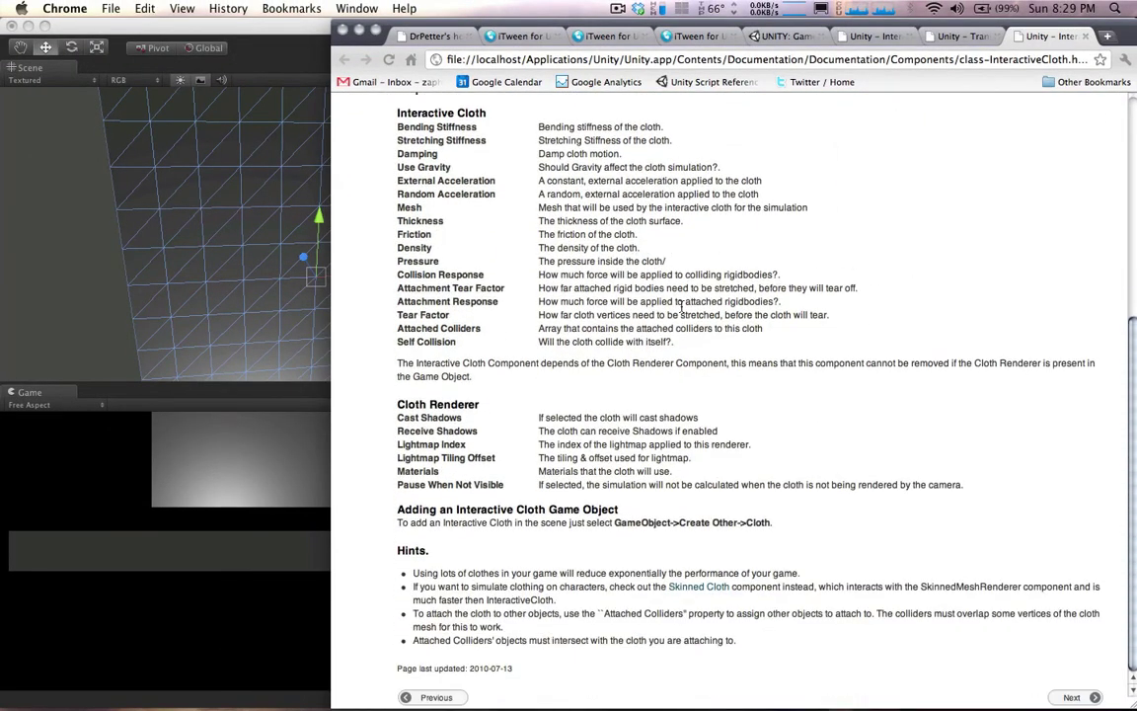
pyautogui.scroll(6, 691, 286)
pyautogui.scroll(-5, 730, 326)
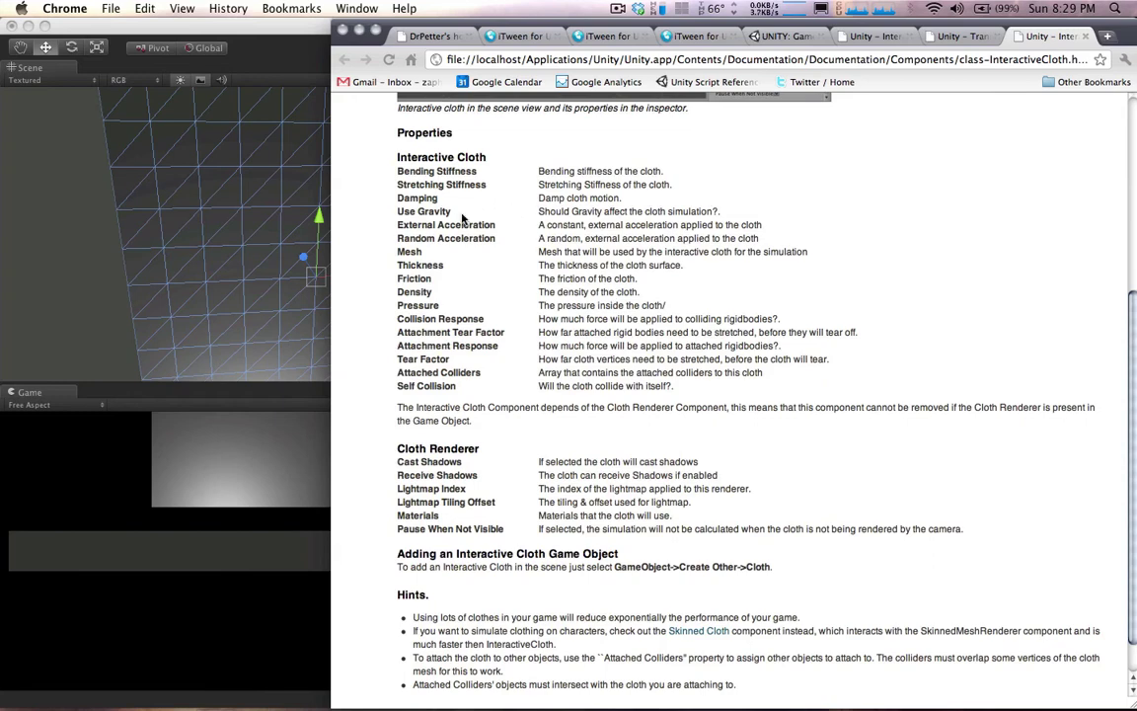
pyautogui.click(257, 55)
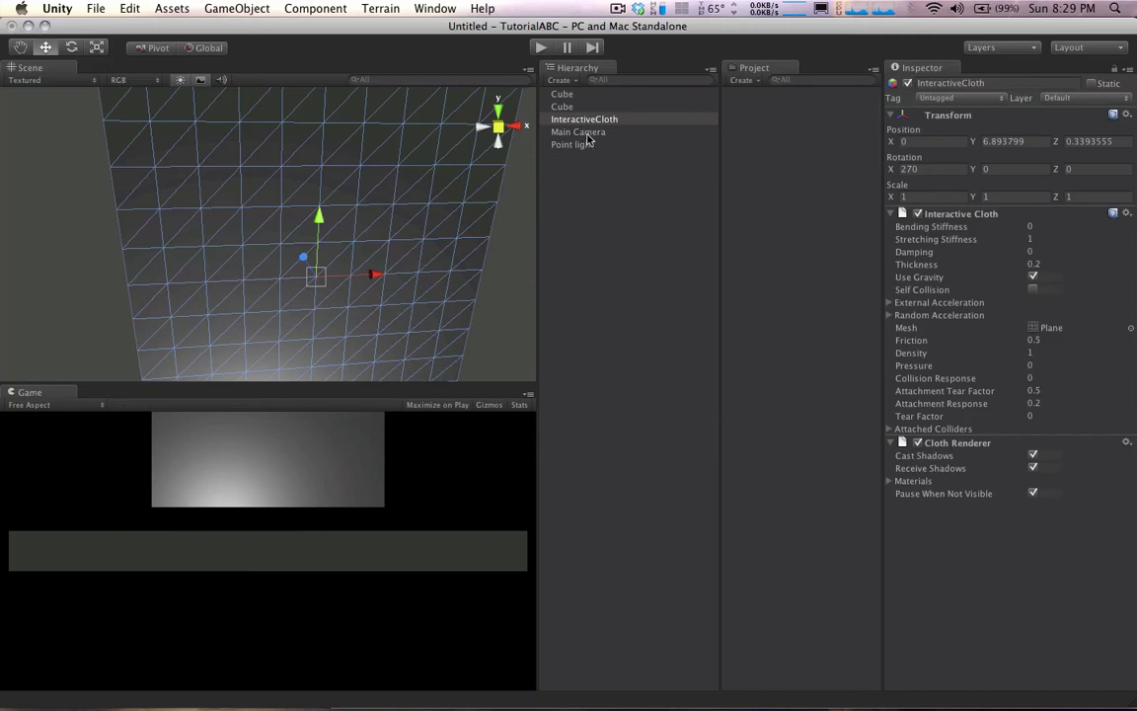
# Look through the object types that can be created in the scene, such as the cube
pyautogui.click(237, 8)
pyautogui.moveTo(259, 44)
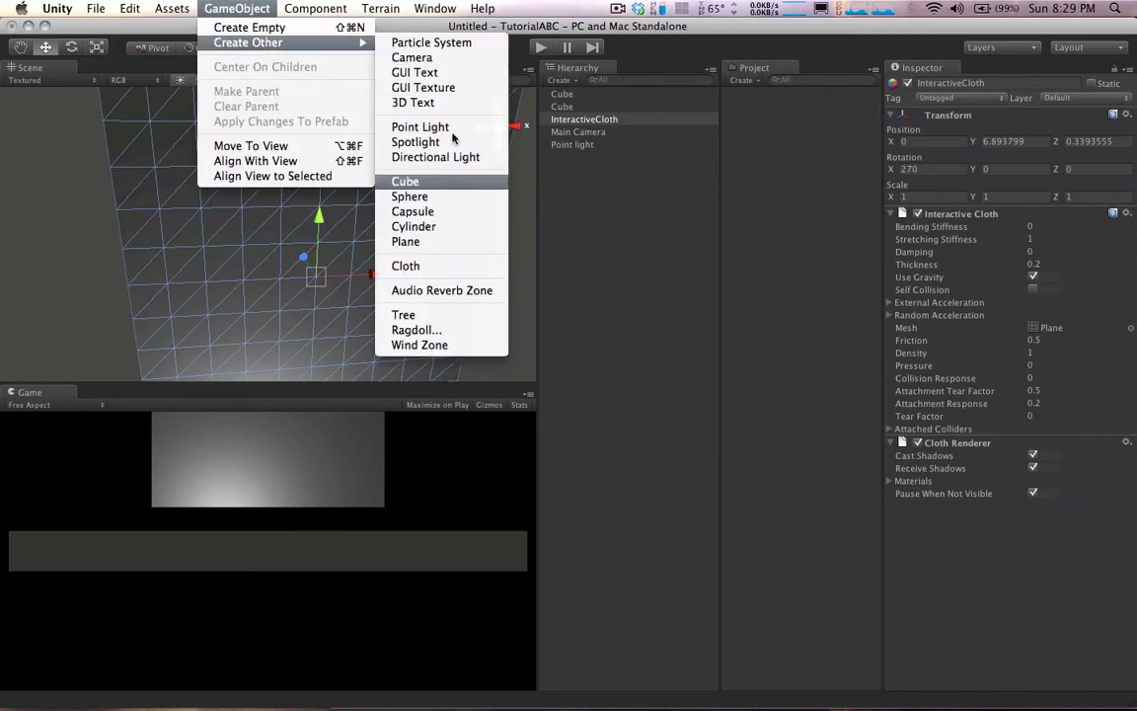
pyautogui.click(406, 181)
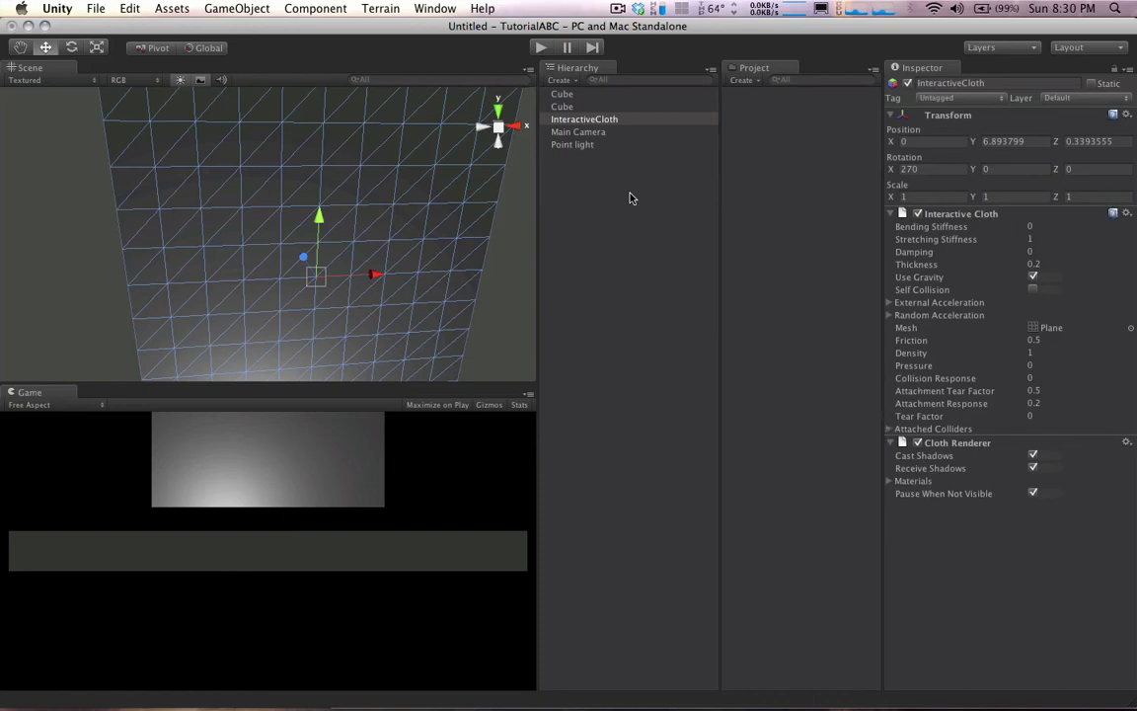
# Lower the bar cube above the cloth slightly to Y 11.95085 and frame it in the scene view
pyautogui.scroll(-5, 464, 217)
pyautogui.click(357, 144)
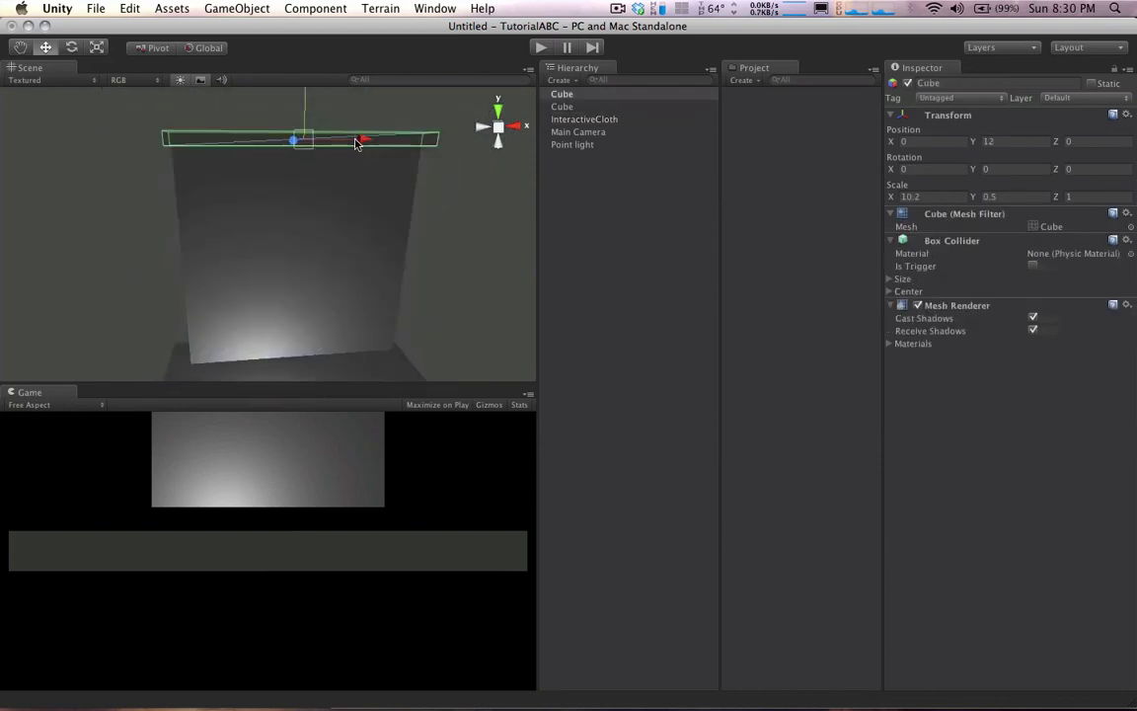
pyautogui.keyDown('alt'); pyautogui.moveTo(357, 144); pyautogui.dragTo(368, 214); pyautogui.keyUp('alt')
pyautogui.click(371, 231)
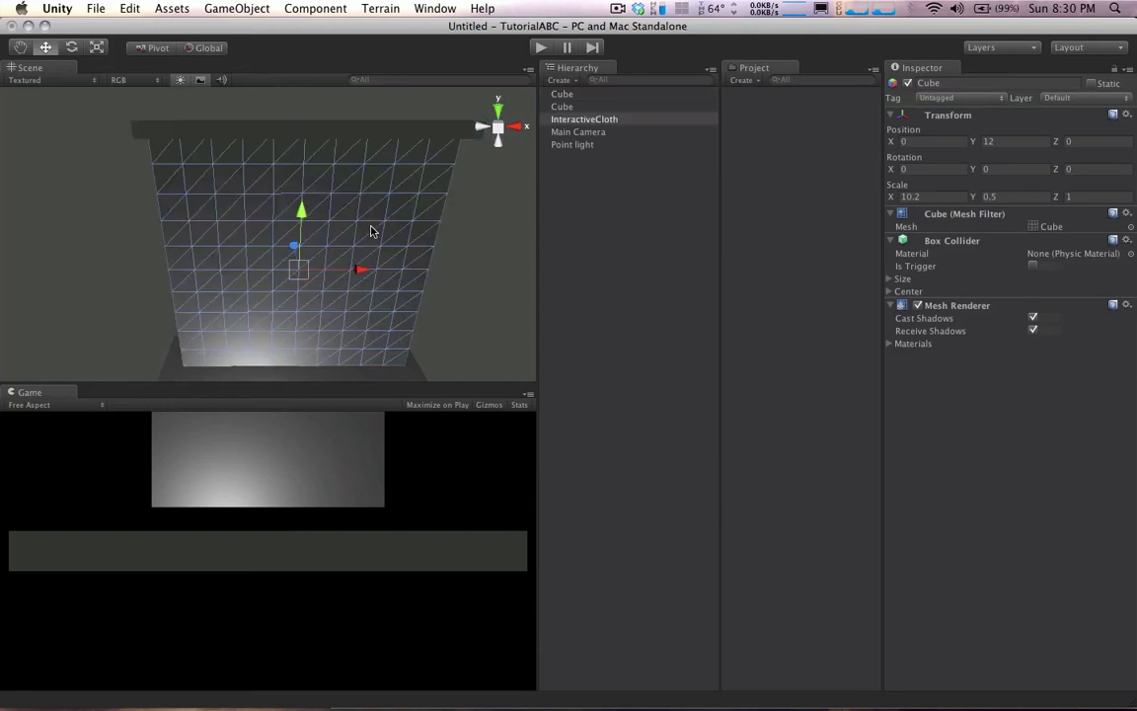
pyautogui.click(344, 122)
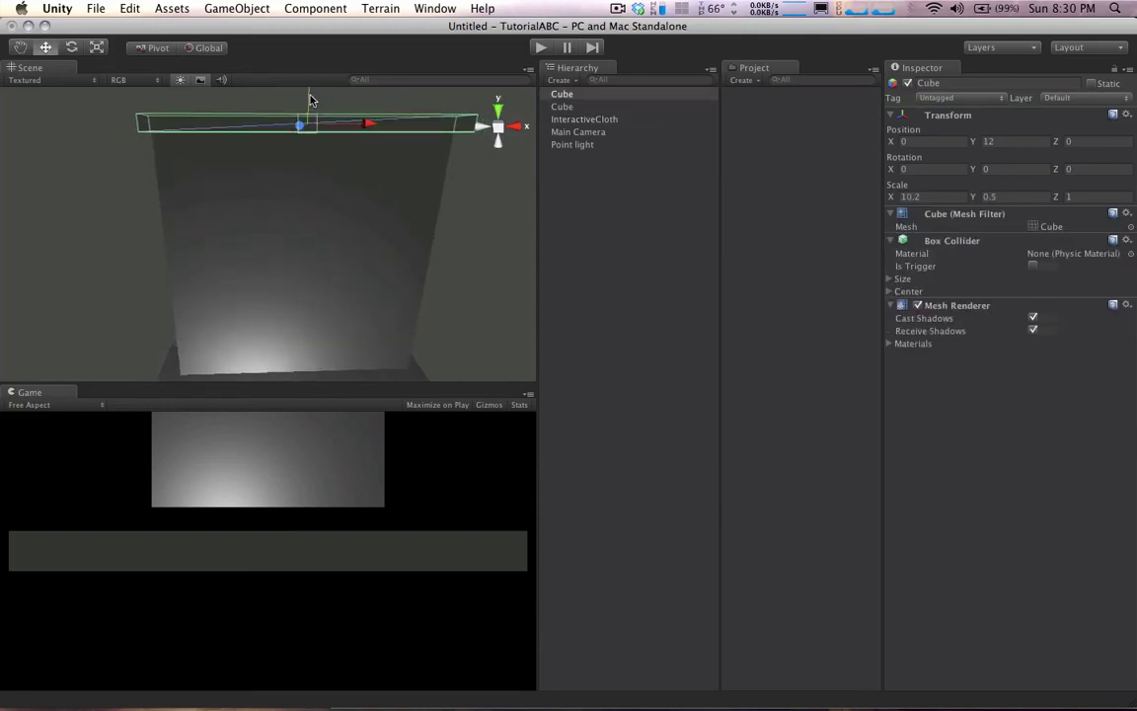
pyautogui.moveTo(309, 99); pyautogui.dragTo(309, 100)
pyautogui.doubleClick(562, 95)
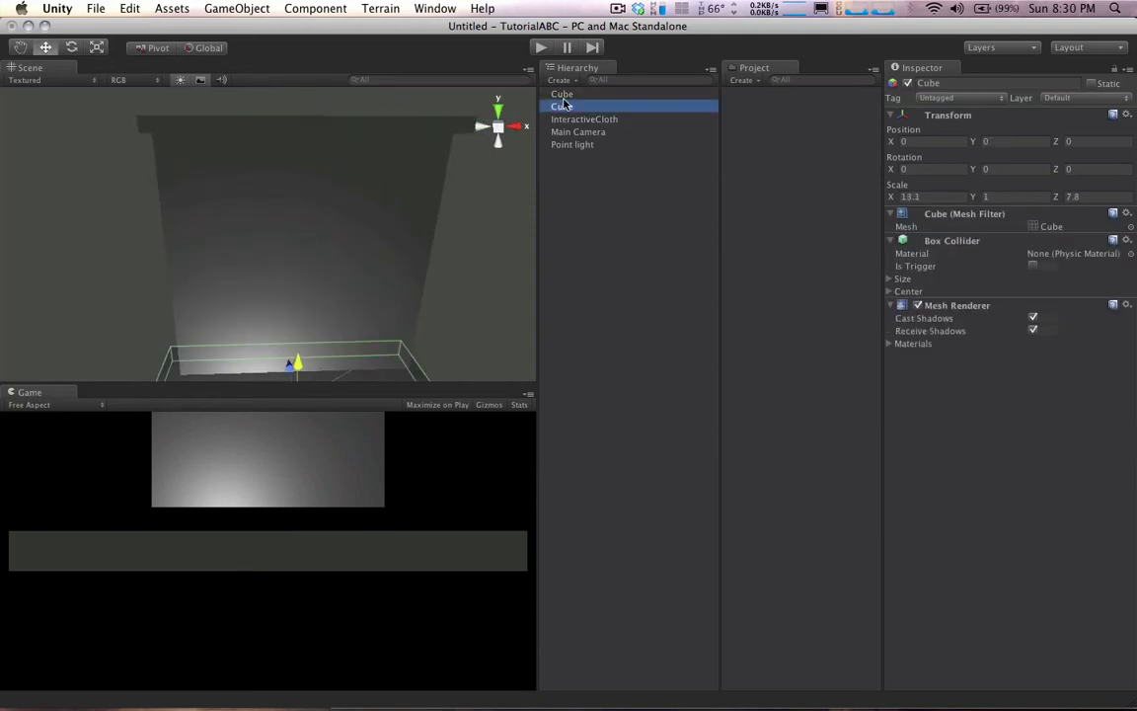
# Examine from several angles how the bar cube overlaps the top edge of the cloth
pyautogui.keyDown('alt'); pyautogui.moveTo(301, 171); pyautogui.dragTo(247, 227); pyautogui.keyUp('alt')
pyautogui.scroll(3, 296, 258)
pyautogui.scroll(-3, 261, 231)
pyautogui.click(236, 9)
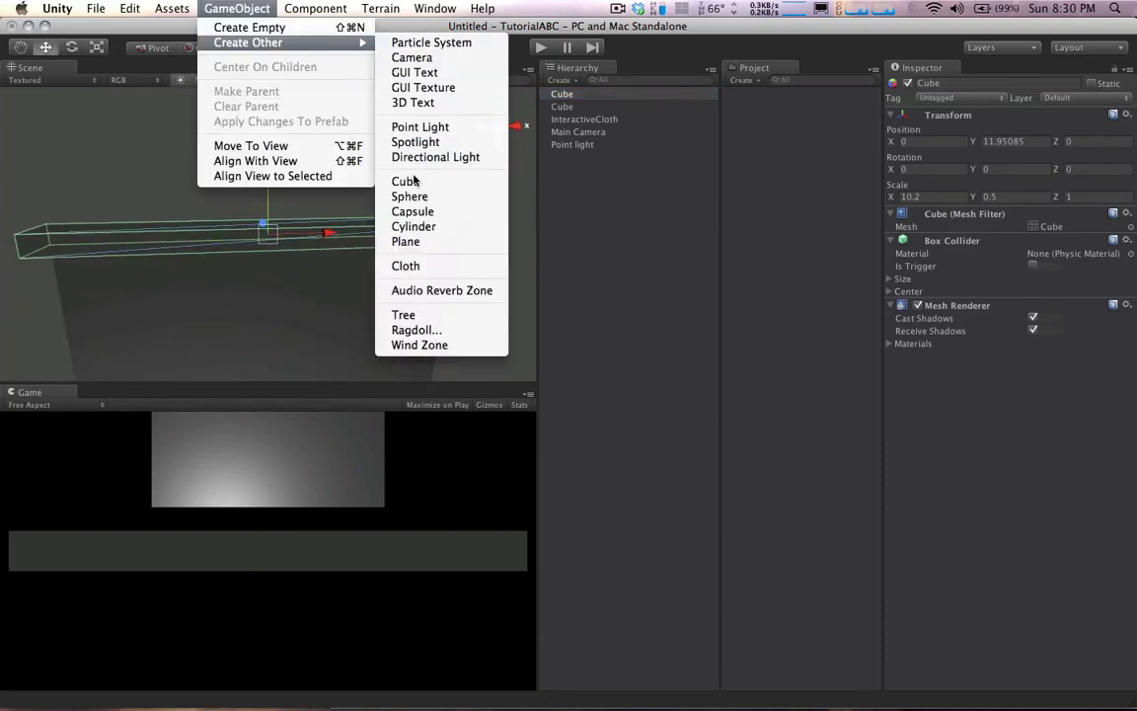
pyautogui.click(345, 8)
pyautogui.scroll(3, 367, 209)
pyautogui.keyDown('alt'); pyautogui.moveTo(366, 209); pyautogui.dragTo(195, 248); pyautogui.keyUp('alt')
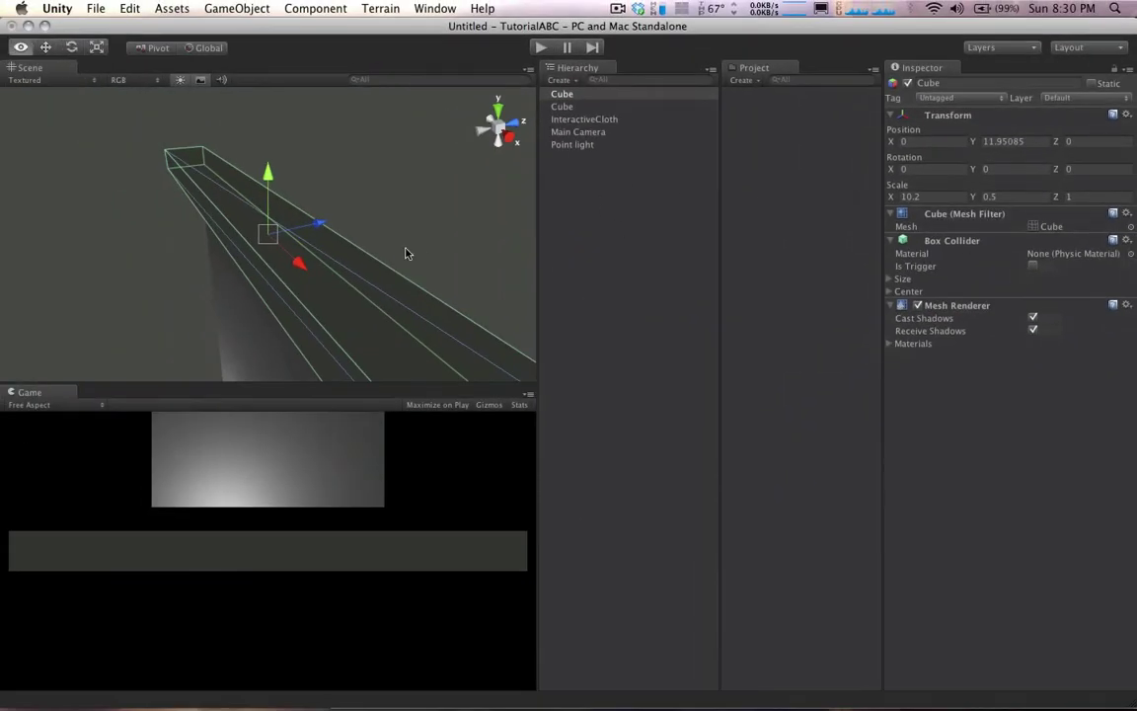
pyautogui.keyDown('alt'); pyautogui.moveTo(405, 253); pyautogui.dragTo(442, 164); pyautogui.keyUp('alt')
pyautogui.scroll(-3, 345, 247)
# Set the size of the cloth's attached colliders list to 1 and expand its first element
pyautogui.click(284, 310)
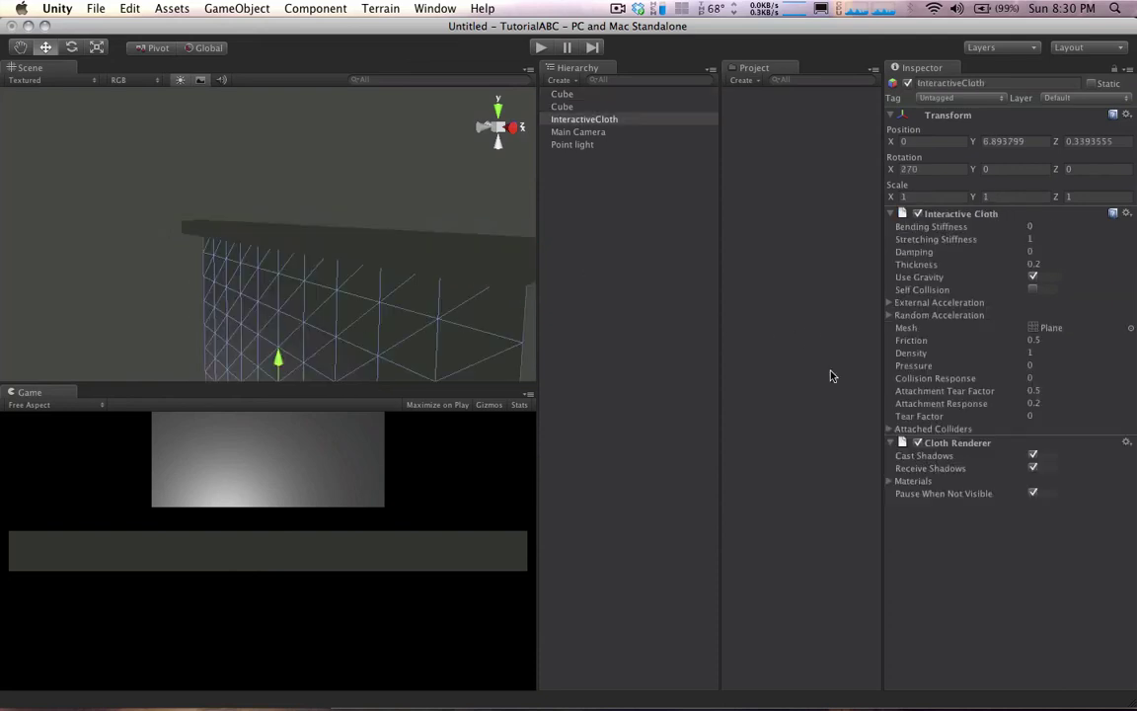
pyautogui.click(891, 429)
pyautogui.click(1056, 442)
pyautogui.write('1')
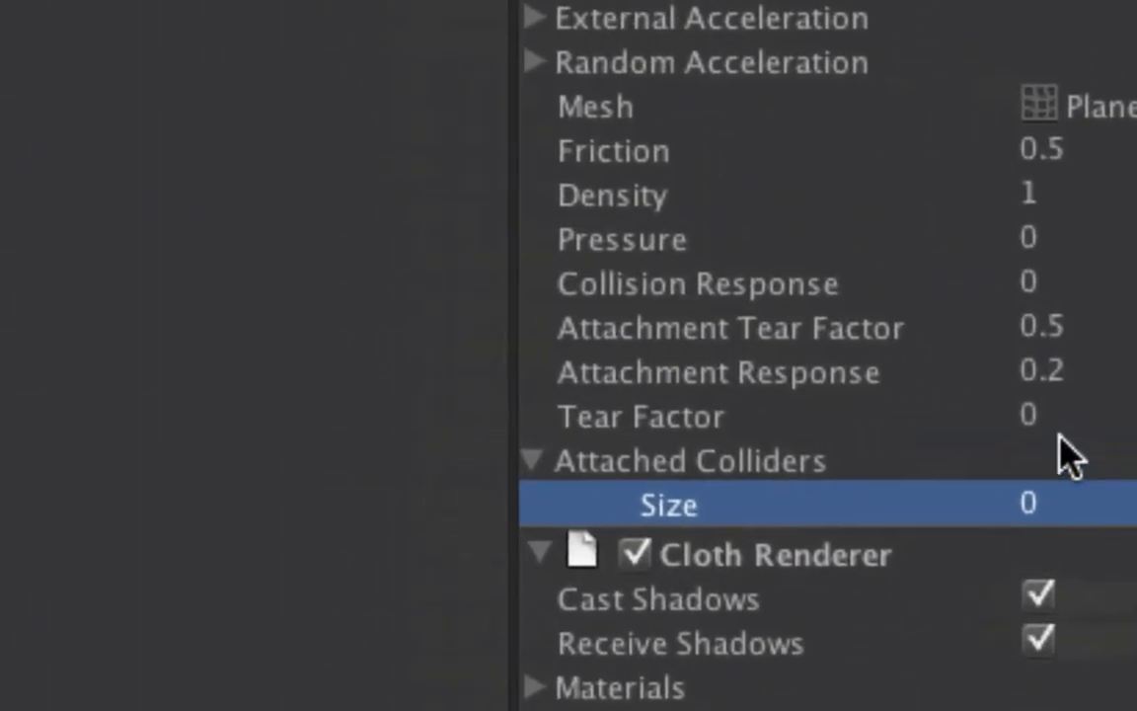
pyautogui.click(1027, 430)
pyautogui.click(1050, 443)
pyautogui.click(1105, 488)
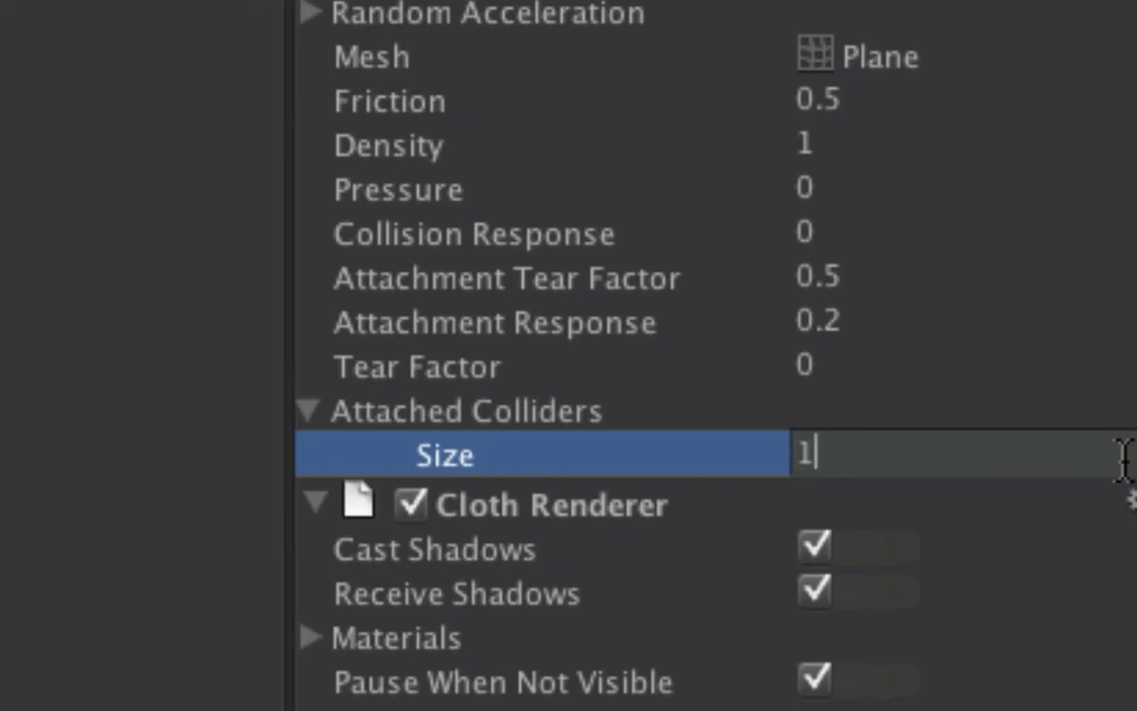
pyautogui.press('Return')
pyautogui.click(987, 502)
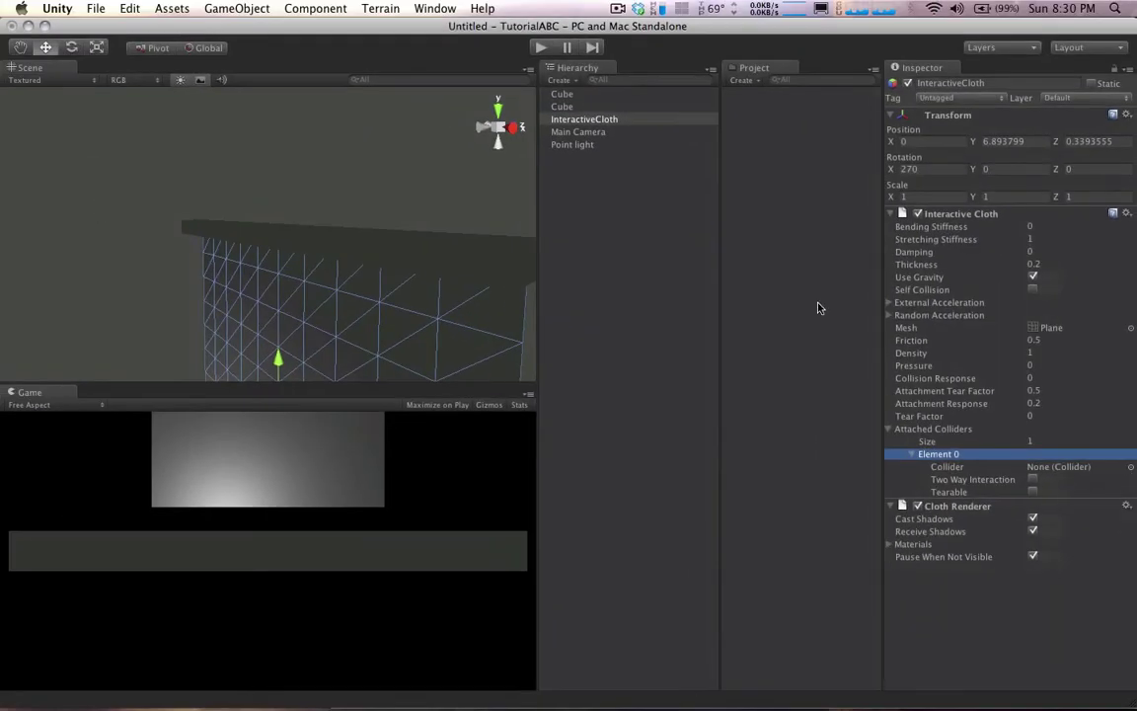
# Assign the bar cube above the cloth as the collider of Element 0 in the cloth's attached colliders
pyautogui.click(564, 96)
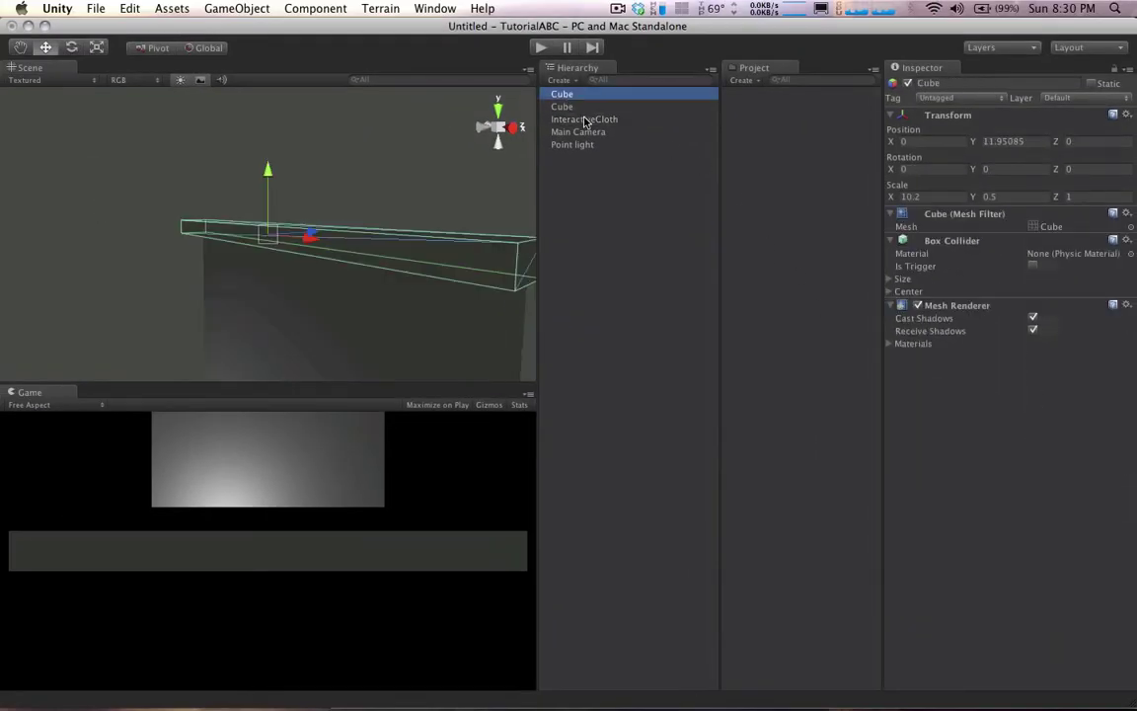
pyautogui.click(585, 119)
pyautogui.moveTo(562, 94); pyautogui.dragTo(800, 285)
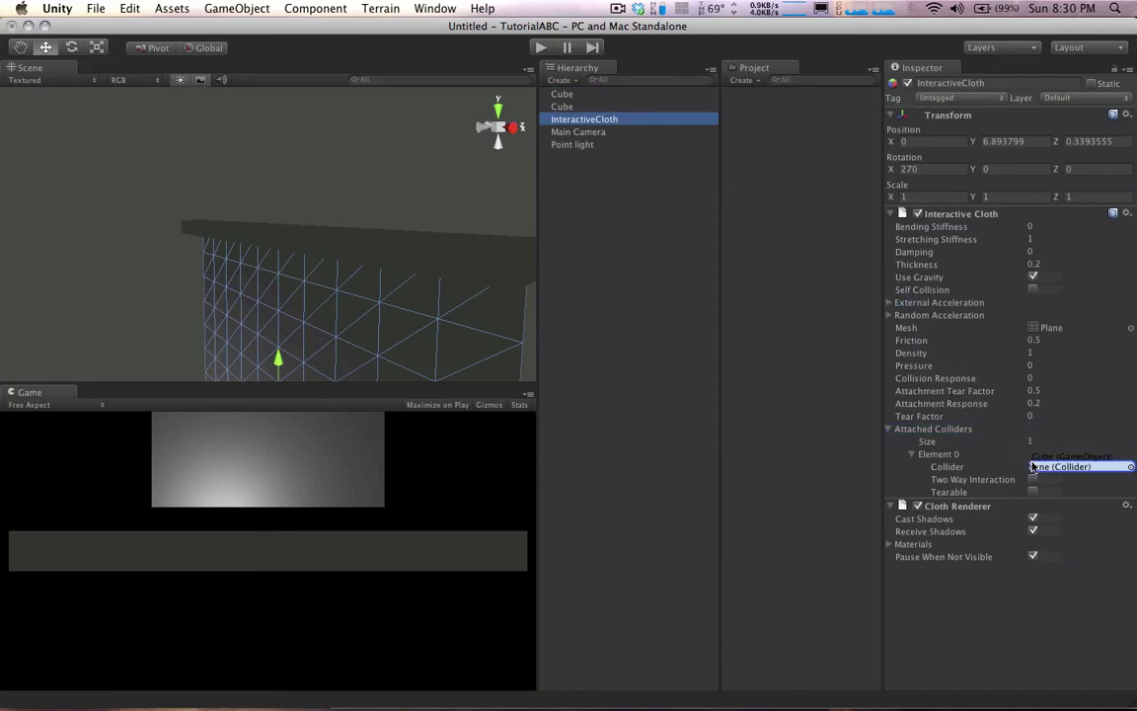
# Test in play mode how the cloth hangs from the bar, raising the platform cube to about Y 0.69 before stopping
pyautogui.click(542, 48)
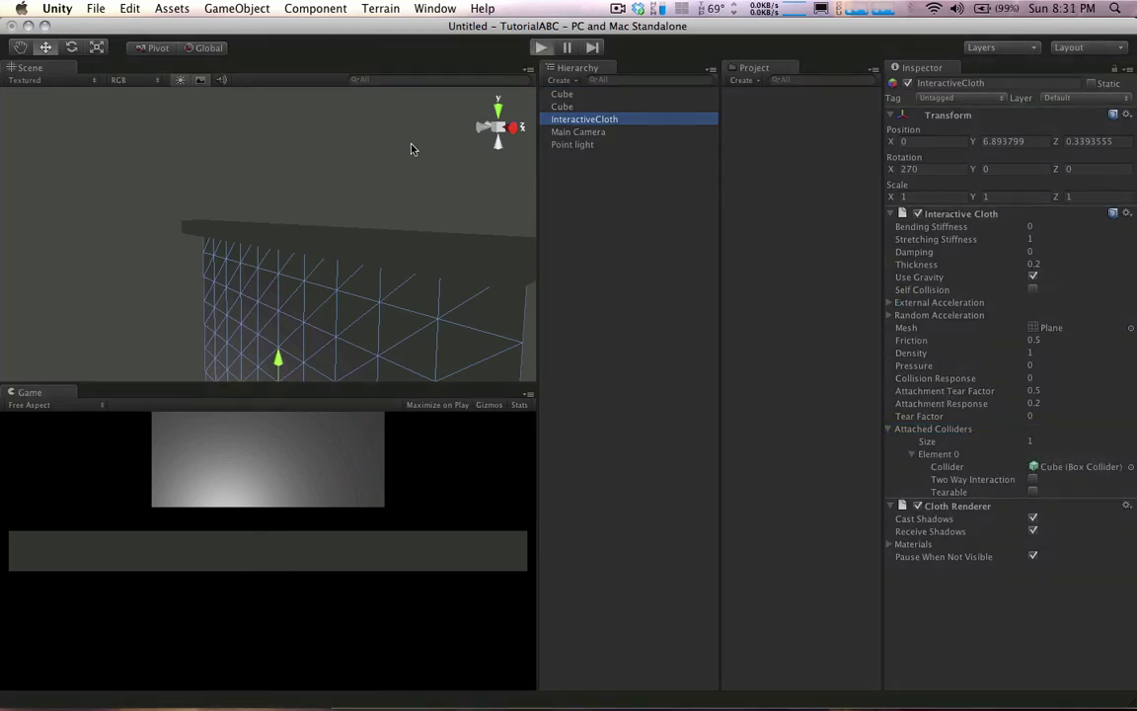
pyautogui.scroll(-10, 378, 236)
pyautogui.keyDown('alt'); pyautogui.moveTo(338, 275); pyautogui.dragTo(421, 285); pyautogui.keyUp('alt')
pyautogui.moveTo(324, 274); pyautogui.dragTo(361, 213, button='middle')
pyautogui.scroll(3, 340, 300)
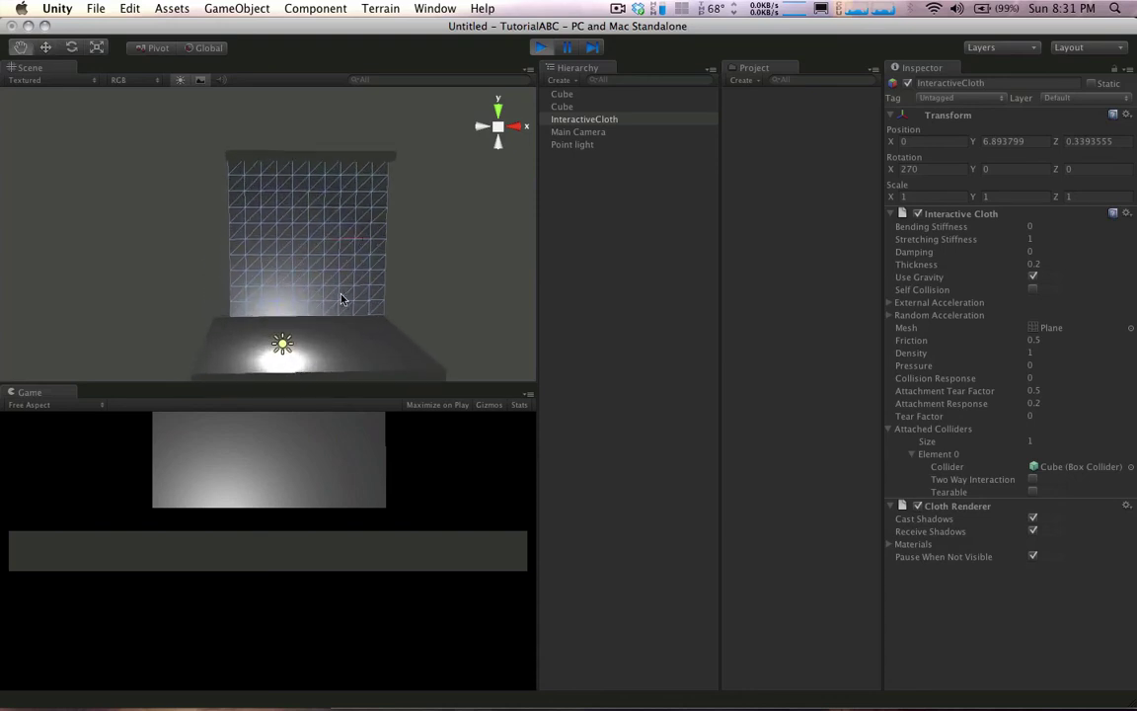
pyautogui.click(332, 325)
pyautogui.moveTo(309, 285)
pyautogui.mouseDown()
pyautogui.moveTo(309, 217)
pyautogui.moveTo(307, 281)
pyautogui.mouseUp()
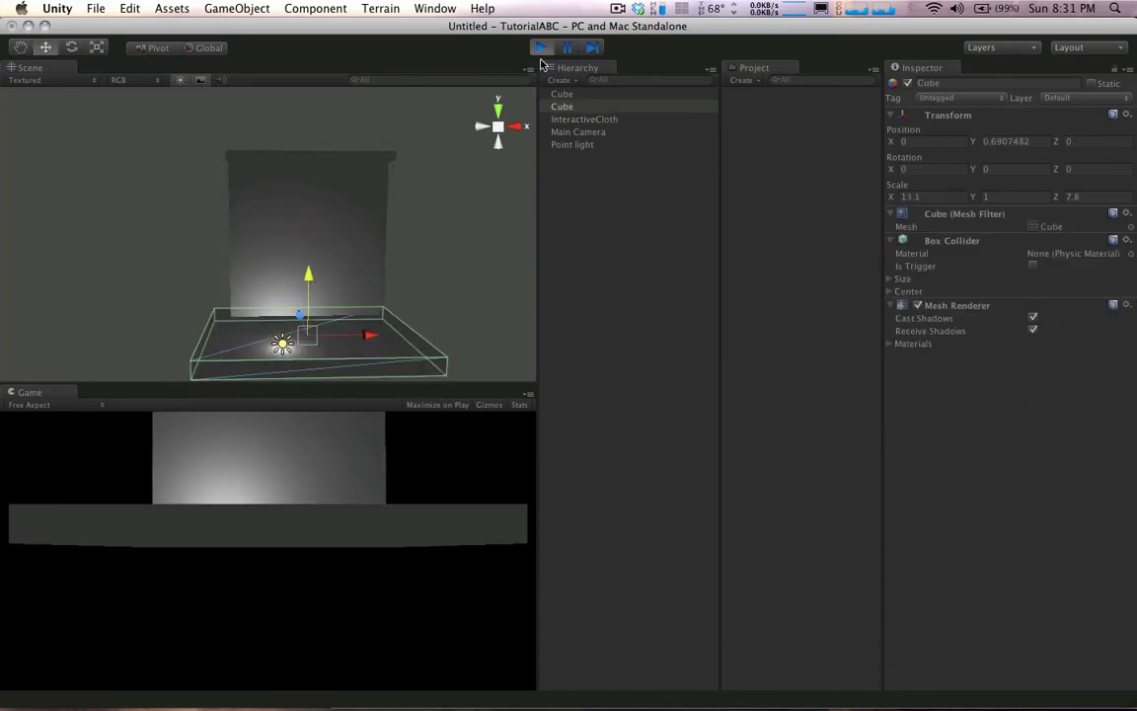
pyautogui.click(540, 48)
# Turn the bar cube into a short upright post at X -5, with scale X 1.02 and Y 3.2
pyautogui.click(584, 118)
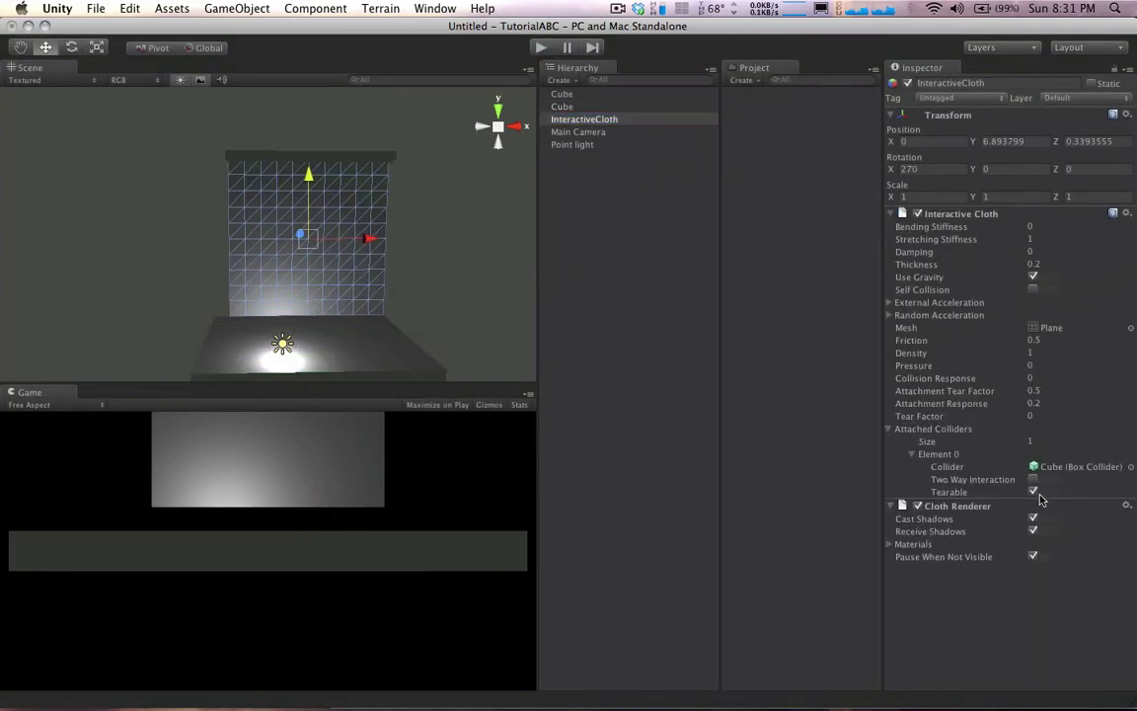
pyautogui.keyDown('alt'); pyautogui.moveTo(448, 287); pyautogui.dragTo(419, 279); pyautogui.keyUp('alt')
pyautogui.click(358, 166)
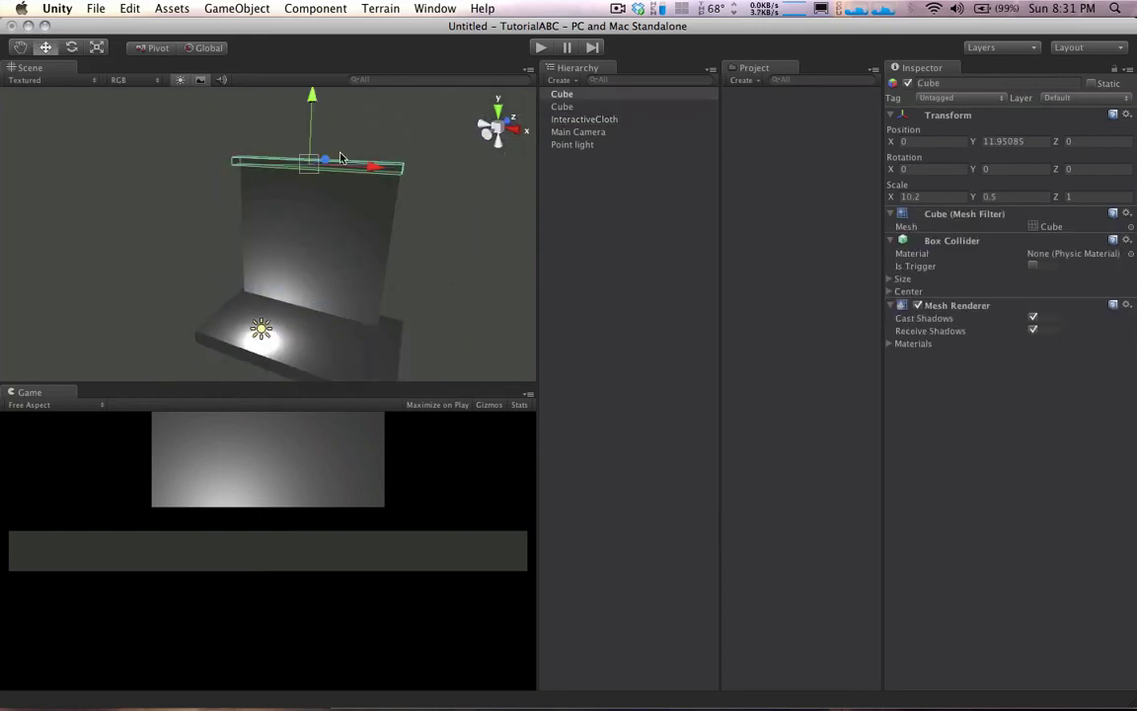
pyautogui.keyDown('alt'); pyautogui.moveTo(337, 155); pyautogui.dragTo(498, 186); pyautogui.keyUp('alt')
pyautogui.moveTo(293, 153)
pyautogui.keyDown('alt'); pyautogui.mouseDown()
pyautogui.moveTo(330, 166)
pyautogui.moveTo(288, 165)
pyautogui.mouseUp(); pyautogui.keyUp('alt')
pyautogui.press('e')
pyautogui.press('r')
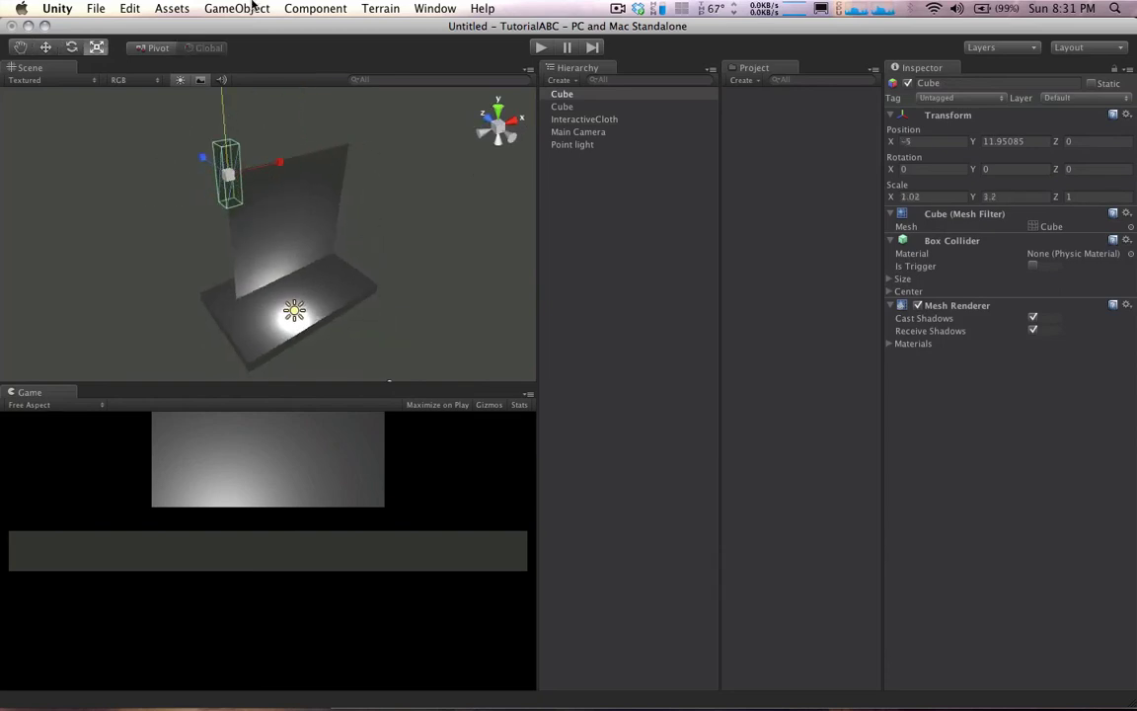
# Stretch the post to scale Y 11.45 and place it along the cloth's side edge at X -5.23696, Y 7.396433
pyautogui.moveTo(226, 115); pyautogui.dragTo(128, 164)
pyautogui.scroll(3, 129, 163)
pyautogui.moveTo(238, 220); pyautogui.dragTo(211, 178)
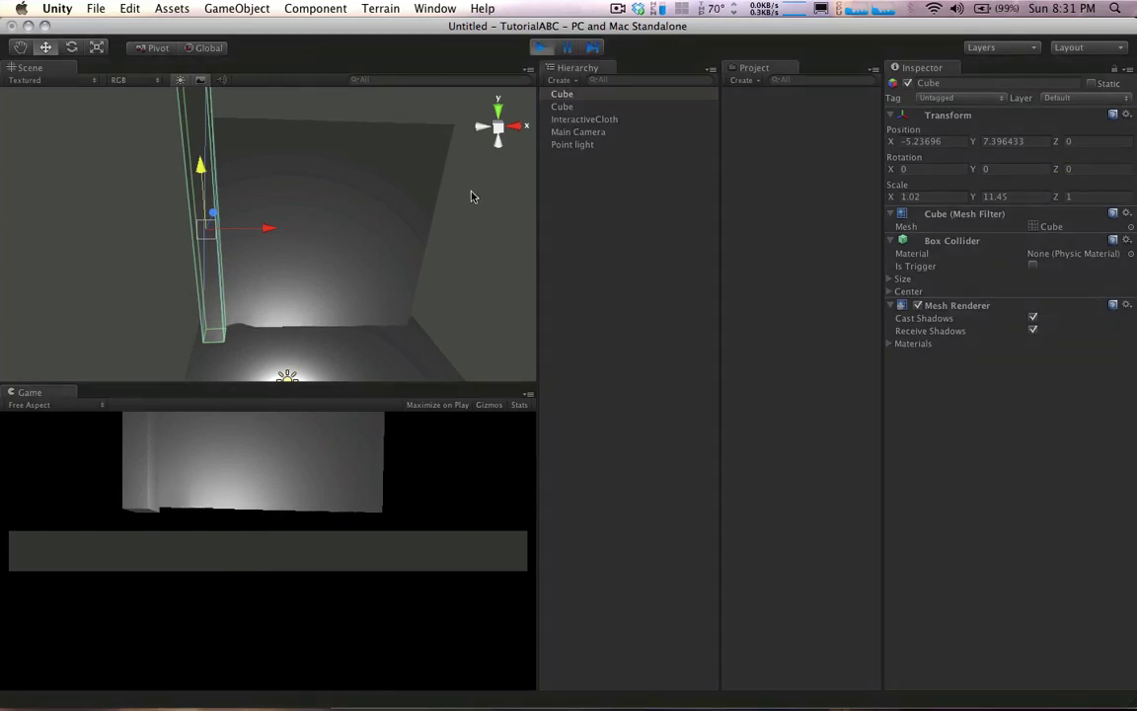
# Watch the cloth swing from the vertical pole in play mode, drag the pole sideways, and stop playing
pyautogui.keyDown('alt'); pyautogui.moveTo(343, 244); pyautogui.dragTo(351, 178); pyautogui.keyUp('alt')
pyautogui.scroll(-3, 350, 178)
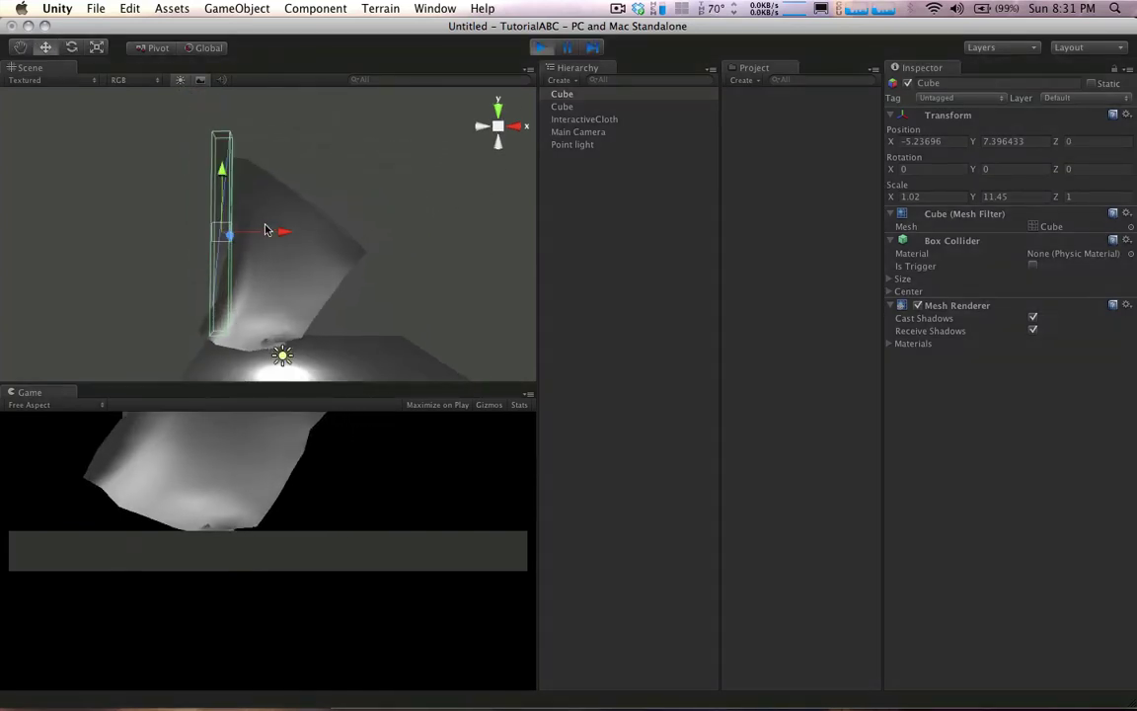
pyautogui.moveTo(271, 233); pyautogui.dragTo(210, 231)
pyautogui.click(541, 47)
# Play the scene again and pull the pole sideways along X to see the attached cloth follow
pyautogui.click(585, 119)
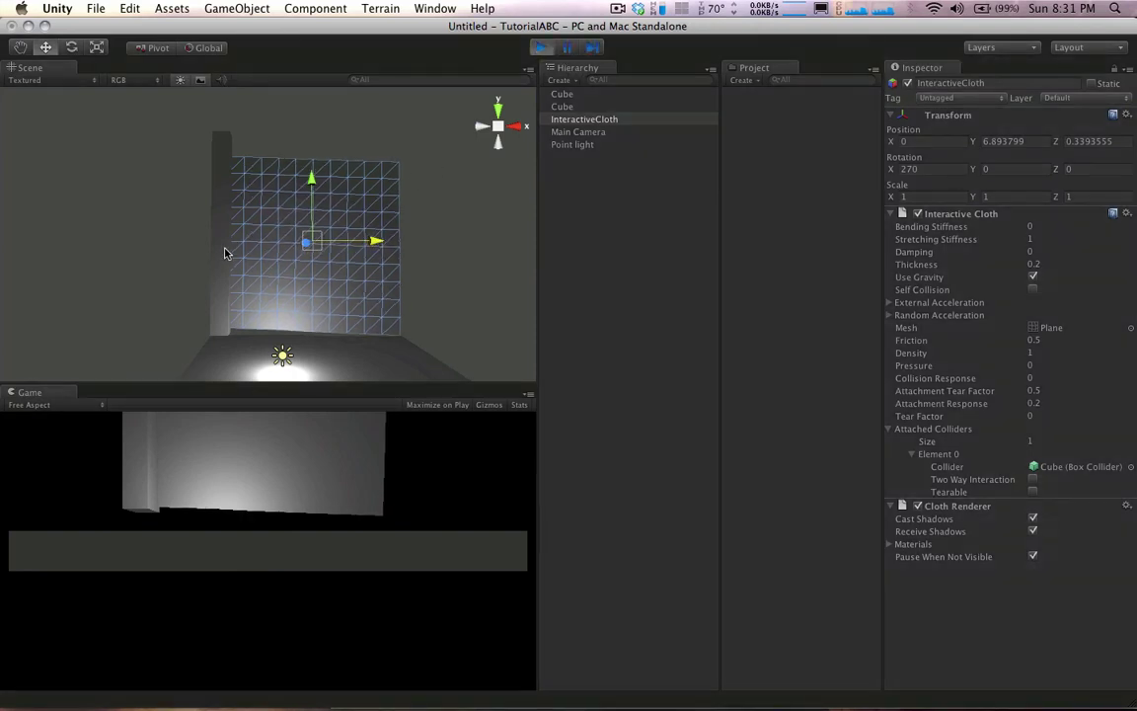
pyautogui.click(226, 247)
pyautogui.press('super+p')
pyautogui.moveTo(289, 228); pyautogui.dragTo(239, 231)
# Raise the main camera to Y 5 during play mode for a fuller game view of the cloth
pyautogui.click(575, 132)
pyautogui.scroll(1, 401, 228)
pyautogui.scroll(-6, 401, 228)
pyautogui.moveTo(303, 262); pyautogui.dragTo(307, 200)
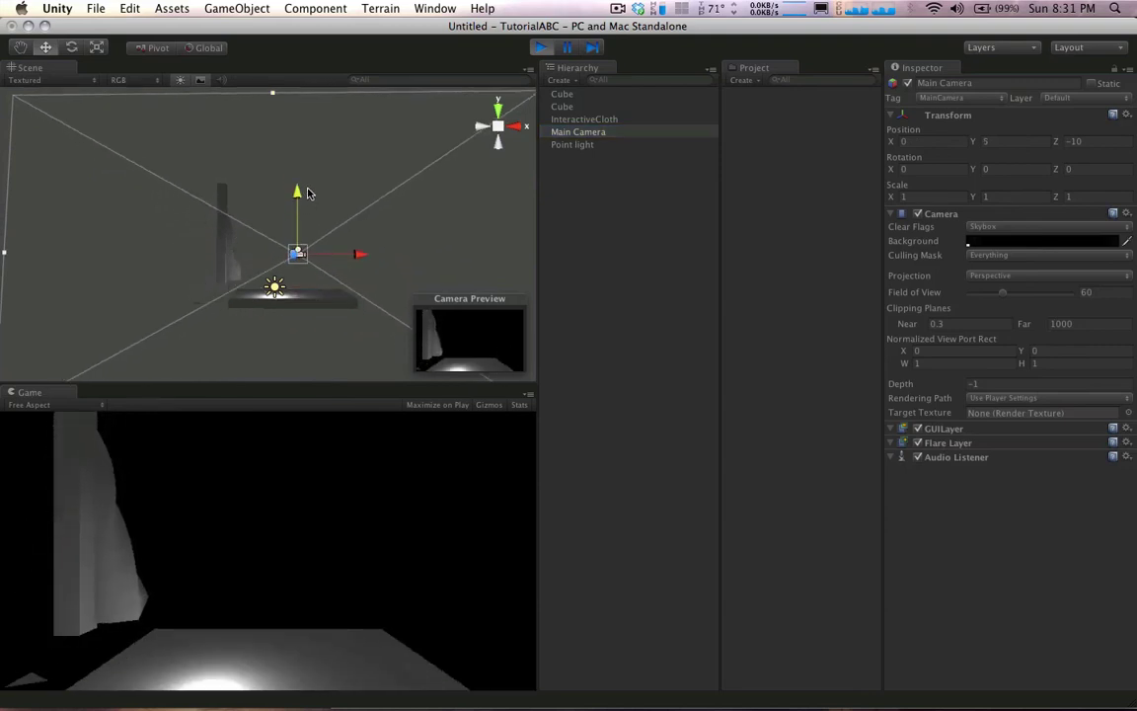
# Swing the cloth by moving the pole back and forth to about X -2.0, and leave play mode
pyautogui.click(559, 106)
pyautogui.click(573, 96)
pyautogui.scroll(2, 335, 208)
pyautogui.moveTo(254, 233); pyautogui.dragTo(327, 219)
pyautogui.click(541, 48)
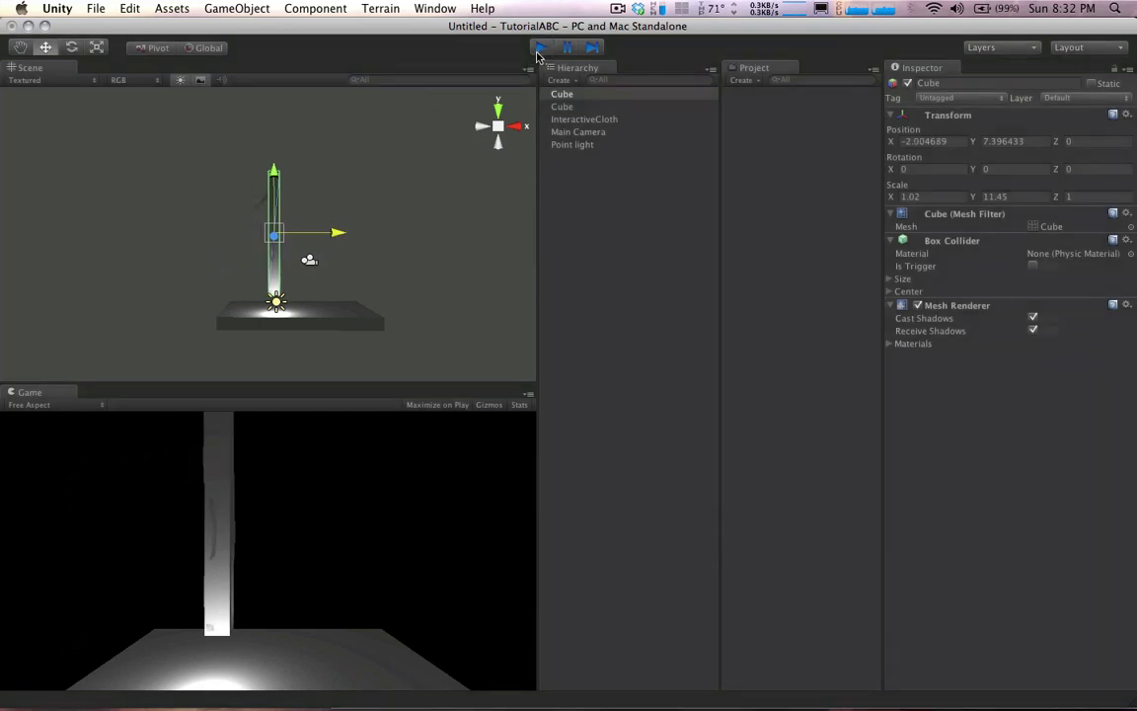
# Examine the vertical pole and the cloth edge attached to it from several angles and distances
pyautogui.click(585, 107)
pyautogui.click(586, 95)
pyautogui.scroll(5, 335, 246)
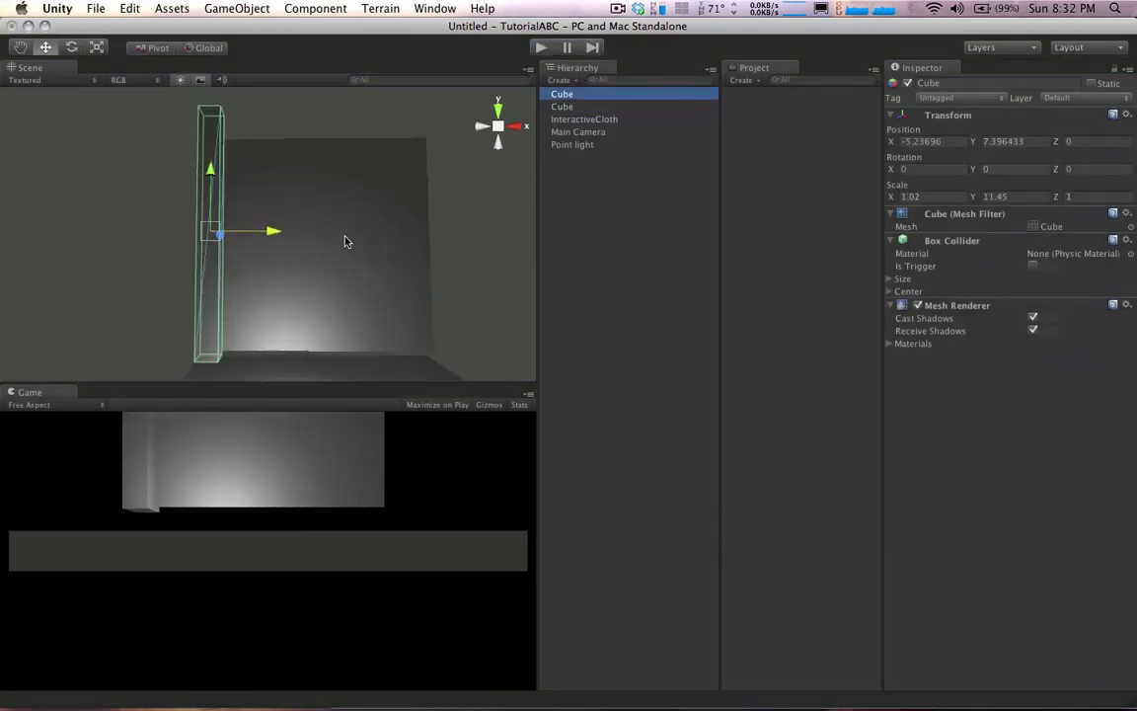
pyautogui.keyDown('alt'); pyautogui.moveTo(334, 245); pyautogui.dragTo(94, 299); pyautogui.keyUp('alt')
pyautogui.keyDown('alt'); pyautogui.moveTo(358, 286); pyautogui.dragTo(521, 401); pyautogui.keyUp('alt')
pyautogui.scroll(4, 391, 330)
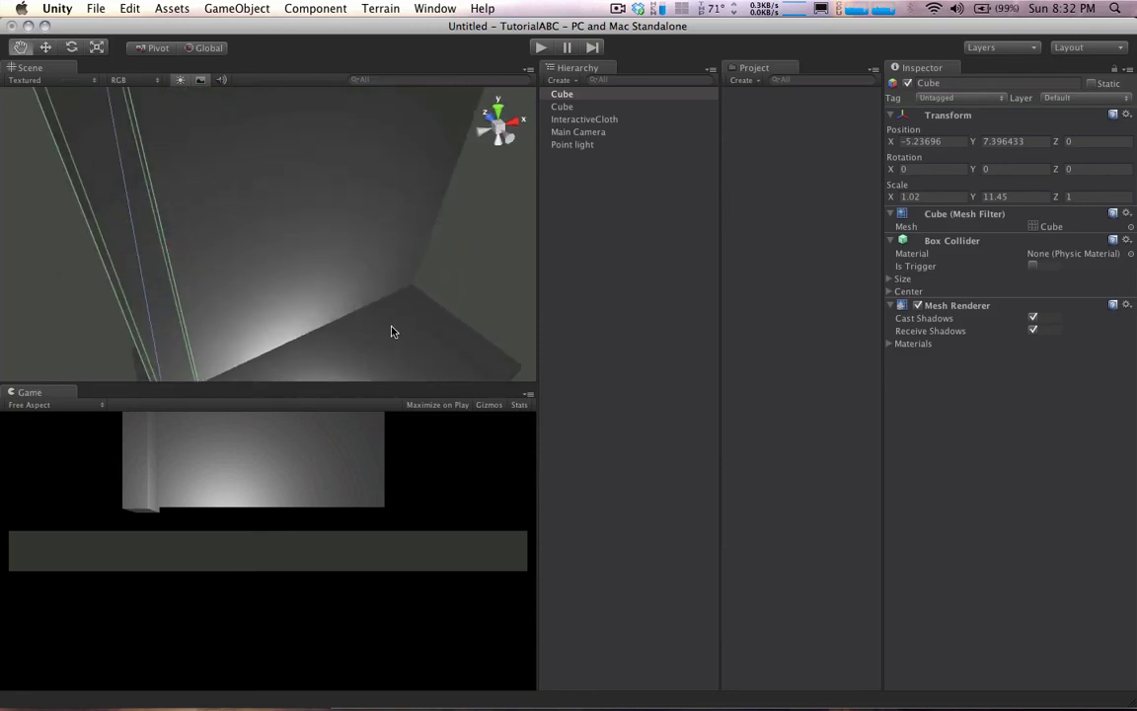
pyautogui.scroll(-3, 391, 330)
pyautogui.keyDown('alt'); pyautogui.moveTo(319, 280); pyautogui.dragTo(257, 279); pyautogui.keyUp('alt')
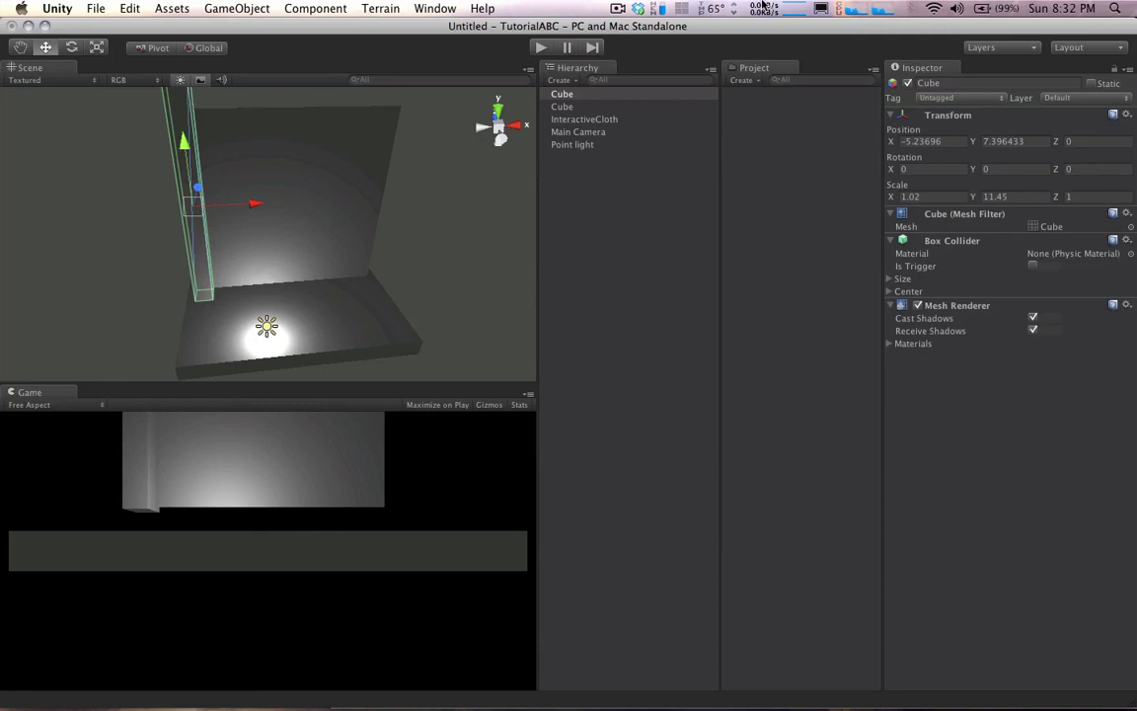
pyautogui.scroll(3, 381, 140)
pyautogui.scroll(-5, 320, 170)
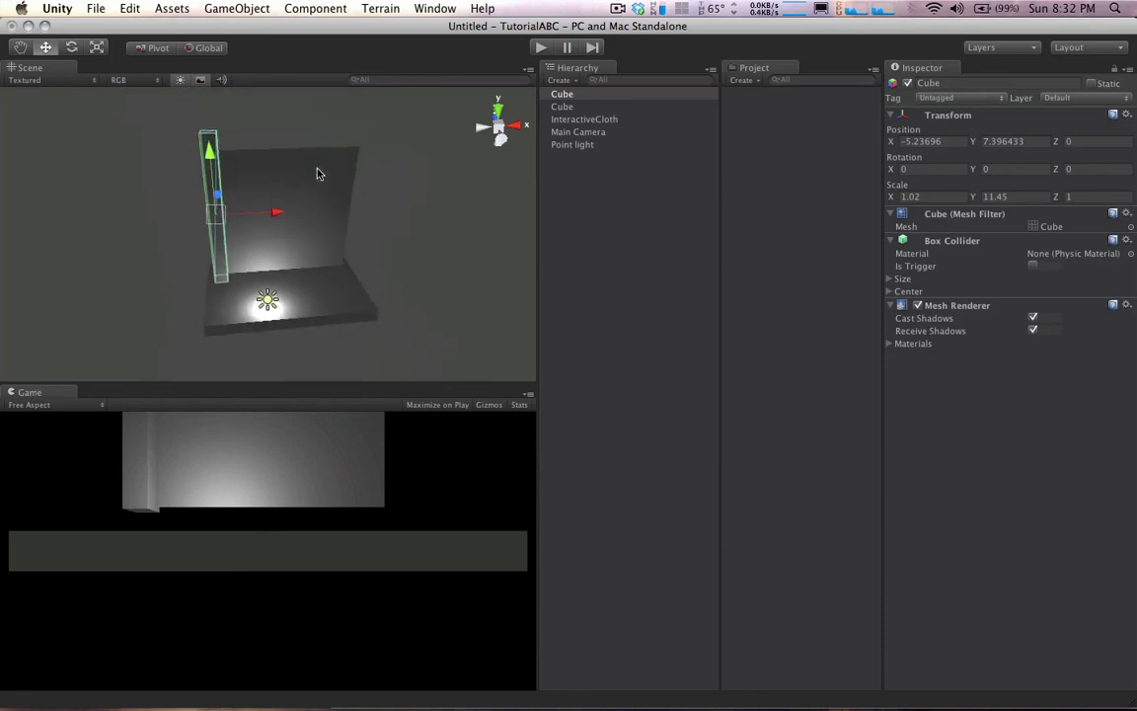
pyautogui.scroll(5, 268, 243)
pyautogui.keyDown('alt'); pyautogui.moveTo(268, 243); pyautogui.dragTo(88, 224); pyautogui.keyUp('alt')
pyautogui.keyDown('alt'); pyautogui.moveTo(312, 281); pyautogui.dragTo(363, 217); pyautogui.keyUp('alt')
pyautogui.scroll(5, 293, 248)
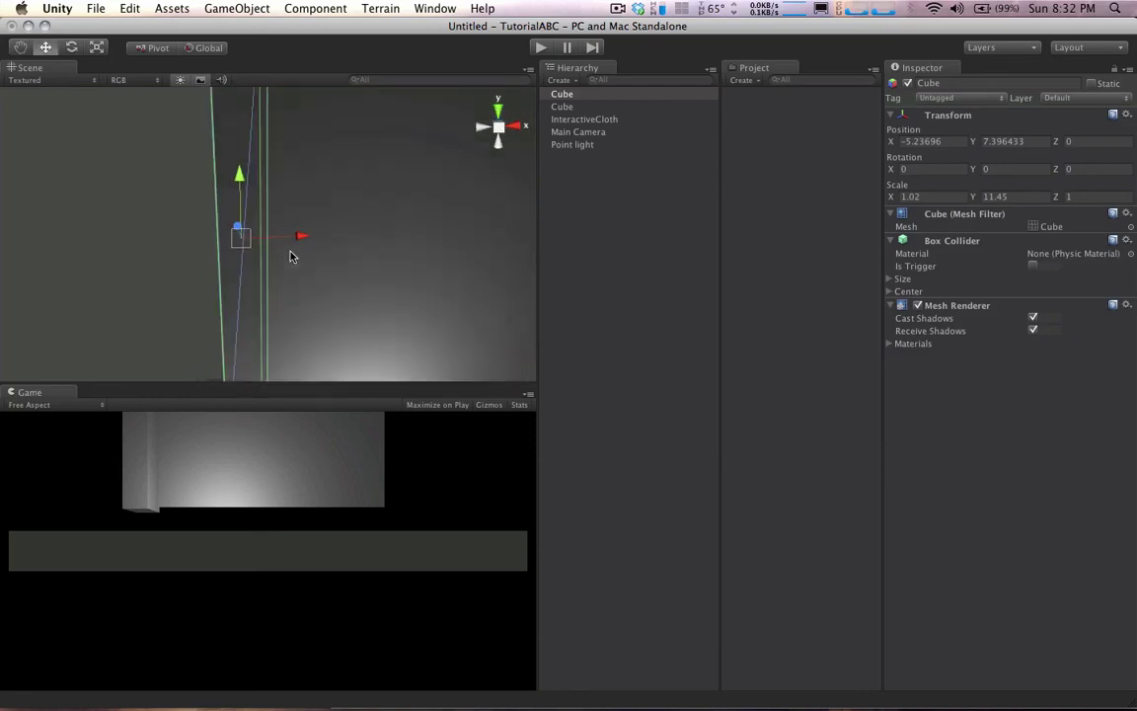
pyautogui.scroll(1, 290, 256)
pyautogui.keyDown('alt'); pyautogui.moveTo(363, 299); pyautogui.dragTo(317, 280); pyautogui.keyUp('alt')
pyautogui.scroll(-5, 226, 271)
# Delete the vertical pole cube and briefly play the scene to test the cloth without its collider
pyautogui.press('super+BackSpace')
pyautogui.click(317, 279)
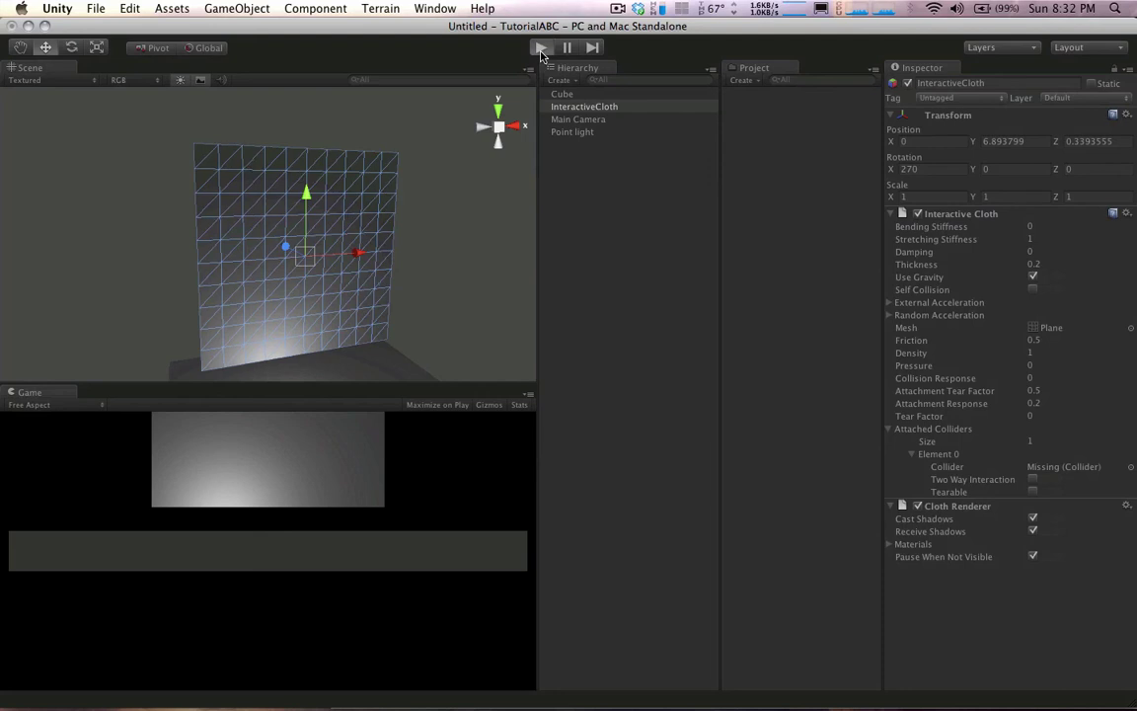
pyautogui.click(541, 51)
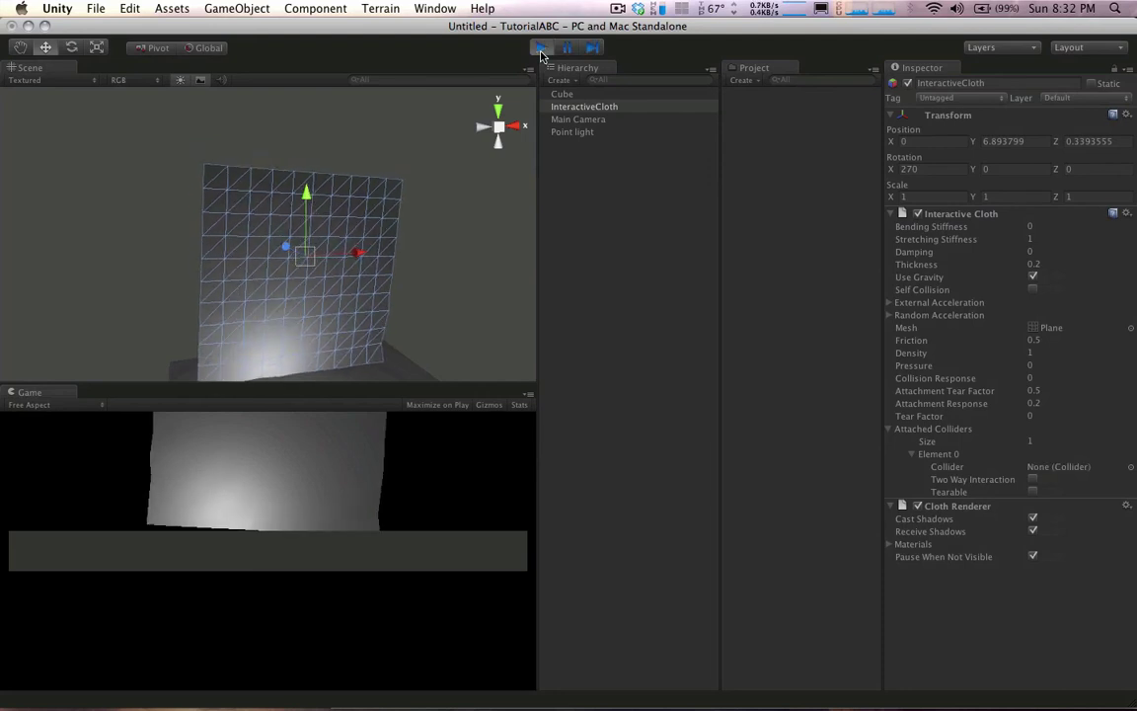
pyautogui.click(541, 47)
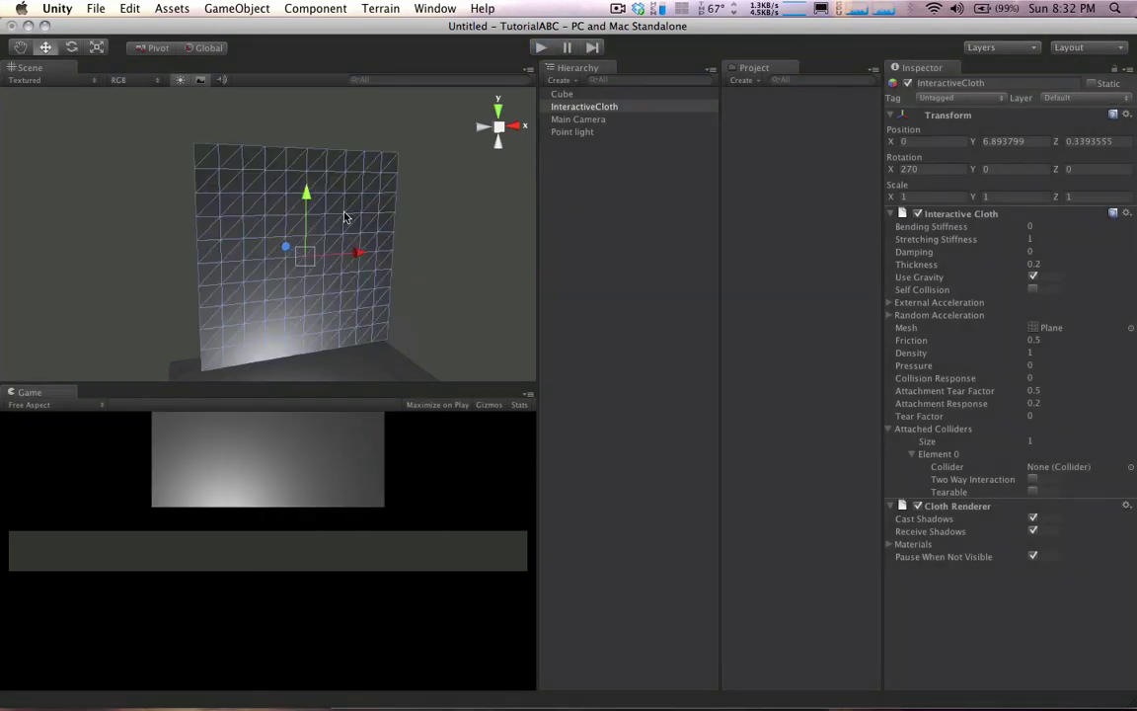
# Delete the interactive cloth from the scene
pyautogui.scroll(5, 381, 210)
pyautogui.scroll(-3, 248, 233)
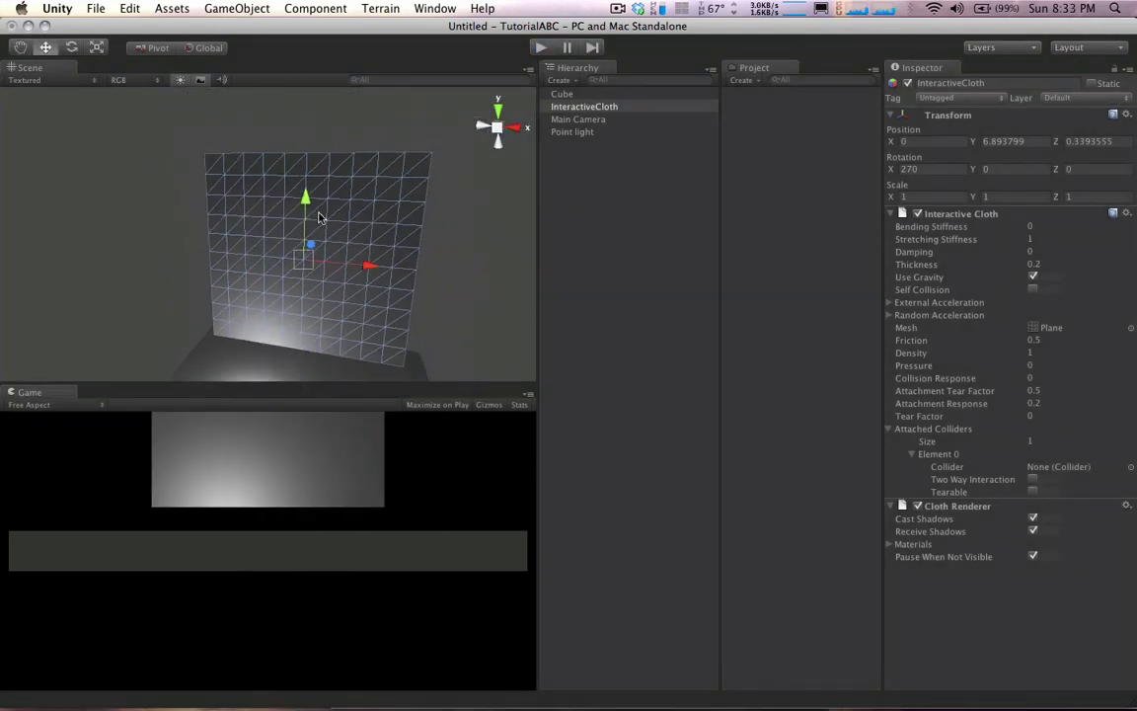
pyautogui.press('super+BackSpace')
pyautogui.click(315, 7)
pyautogui.moveTo(315, 46)
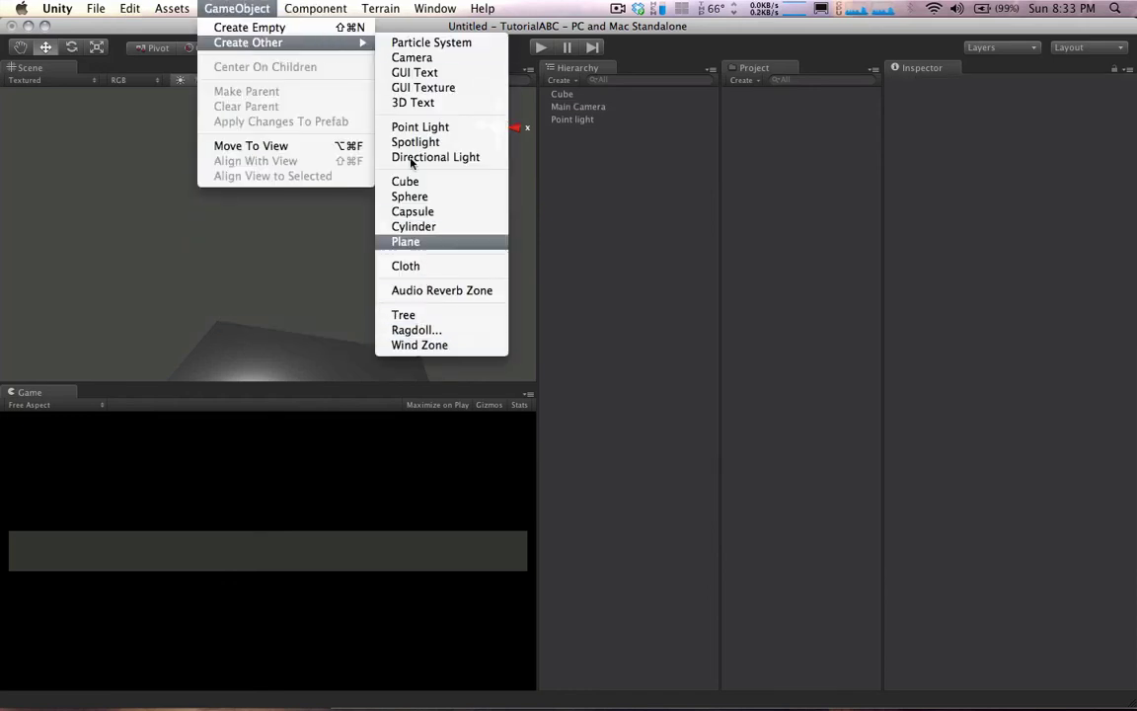
pyautogui.click(242, 9)
pyautogui.click(237, 8)
pyautogui.moveTo(102, 10)
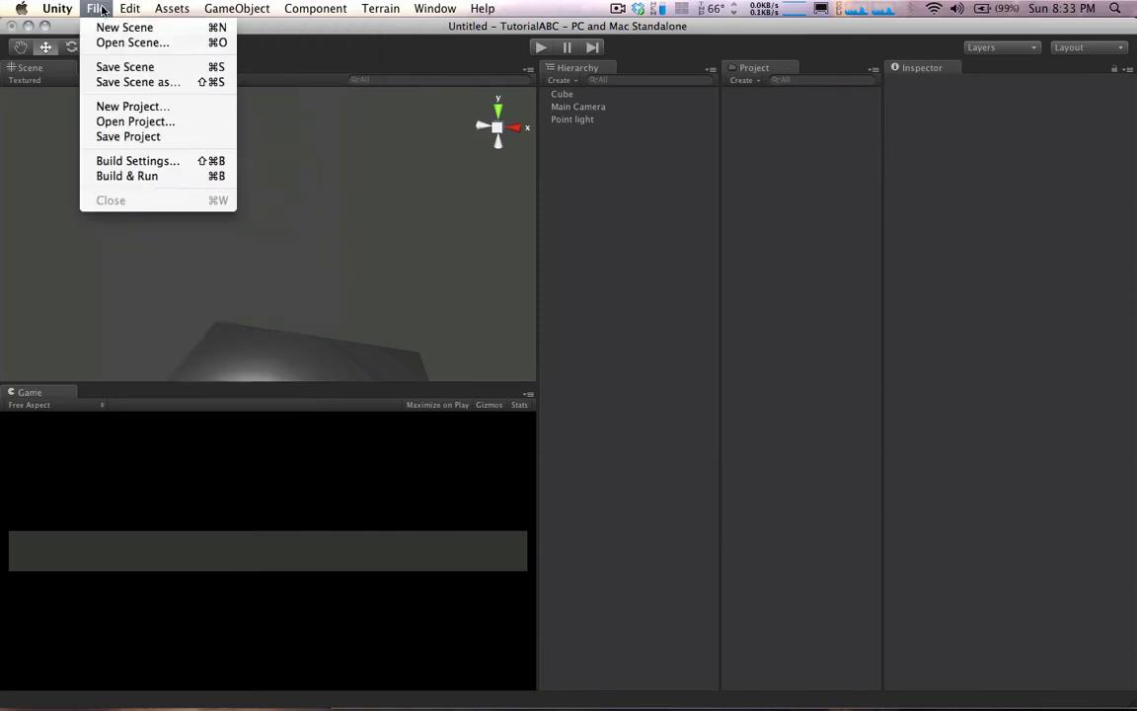
pyautogui.click(441, 8)
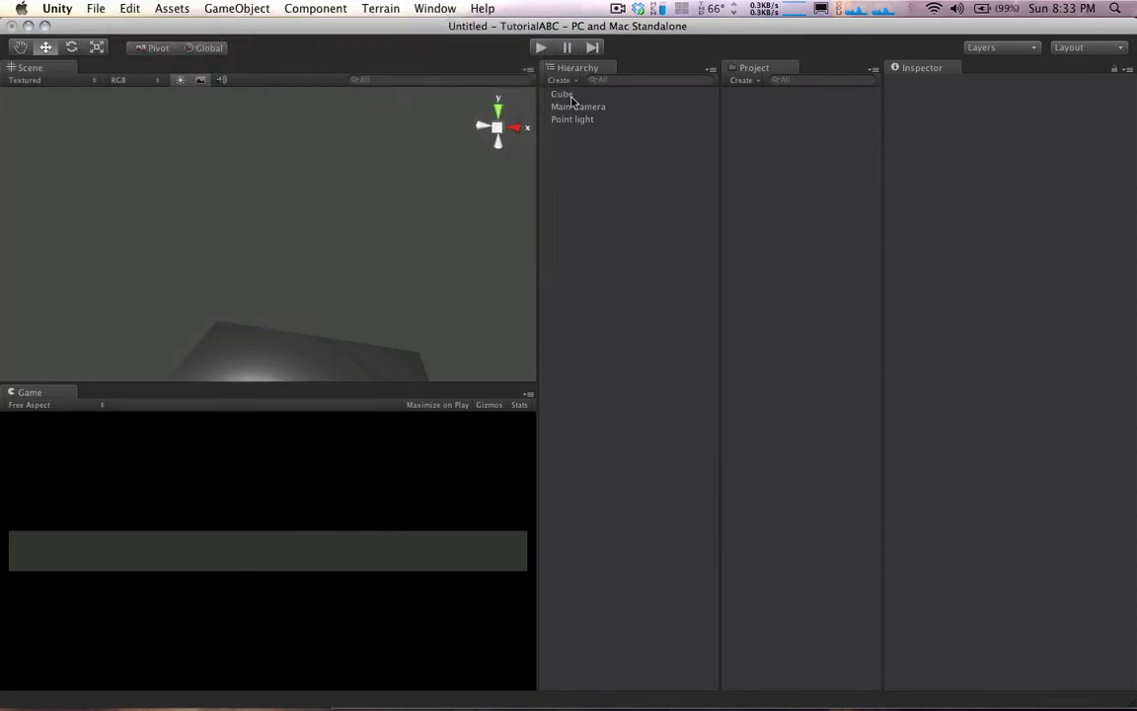
# Frame the platform cube in the scene view and raise the main camera to Y 3
pyautogui.scroll(-5, 435, 190)
pyautogui.scroll(4, 421, 204)
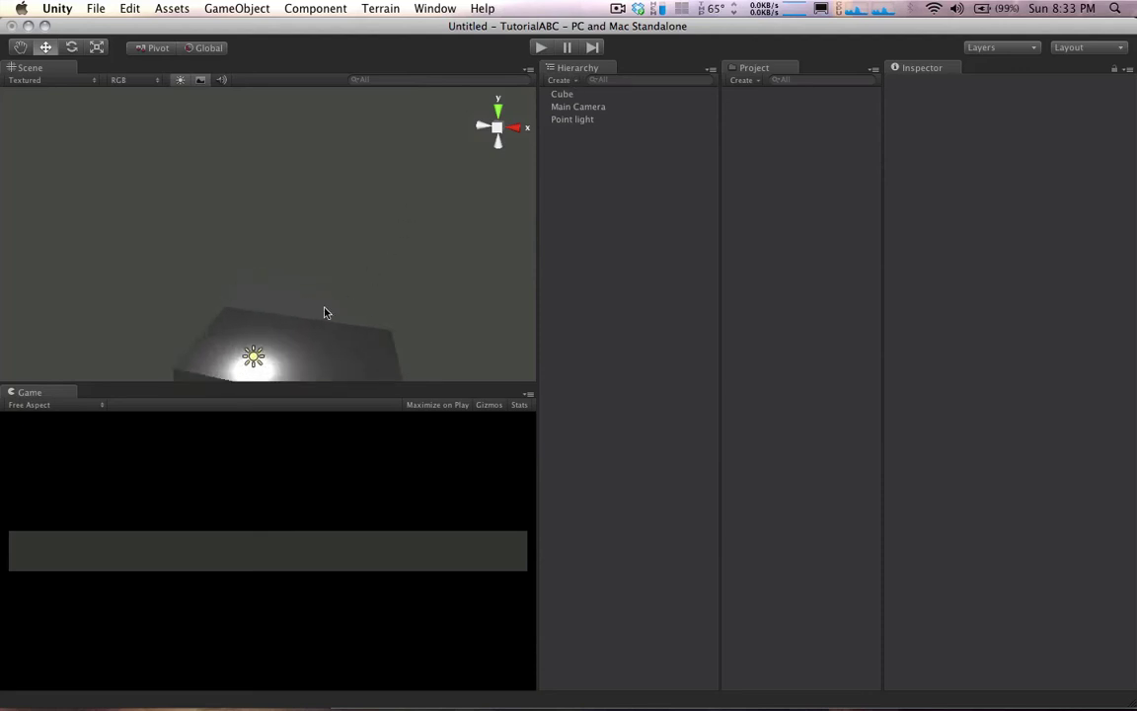
pyautogui.click(331, 316)
pyautogui.press('f')
pyautogui.keyDown('alt'); pyautogui.moveTo(268, 231); pyautogui.dragTo(280, 272); pyautogui.keyUp('alt')
pyautogui.click(575, 107)
pyautogui.scroll(-3, 352, 238)
pyautogui.scroll(3, 314, 233)
pyautogui.scroll(2, 280, 271)
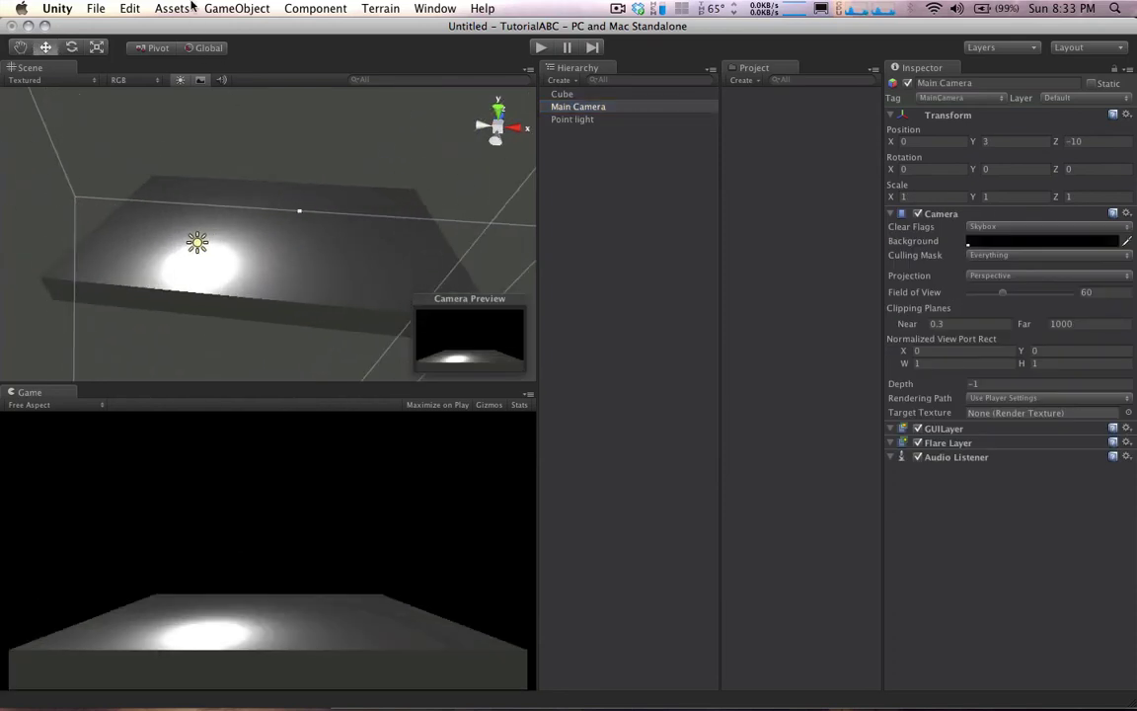
# Create a new cube and place it above the platform at X 0, Y 1, Z 0
pyautogui.click(203, 8)
pyautogui.moveTo(229, 43)
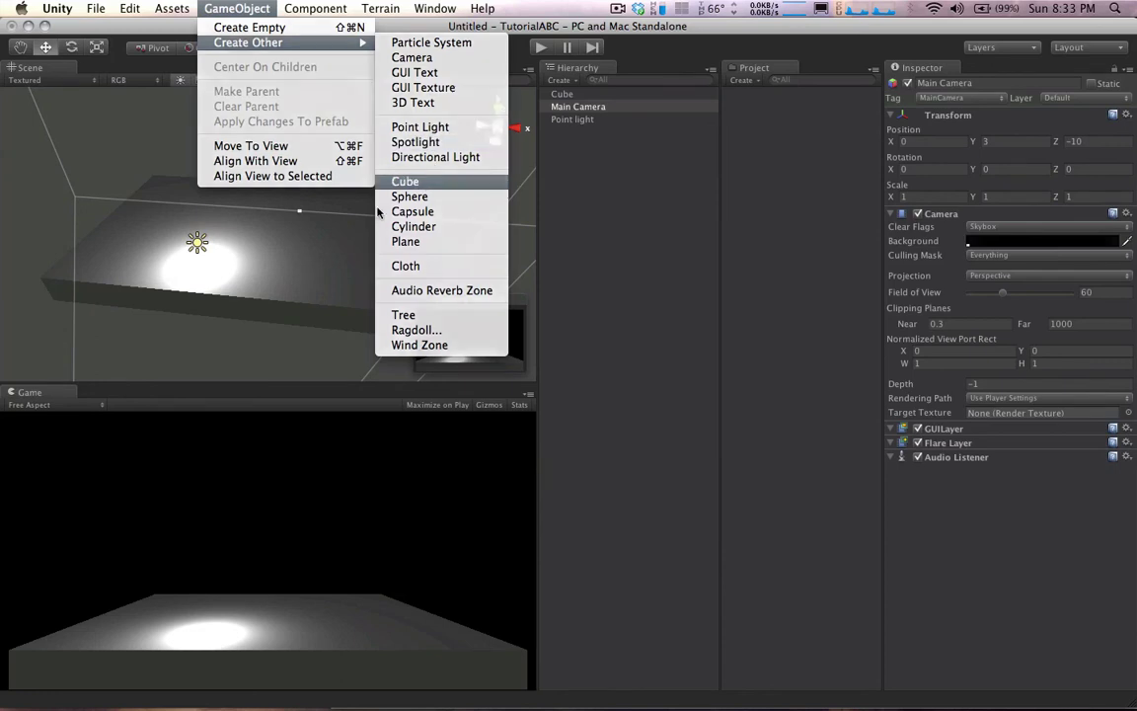
pyautogui.click(404, 182)
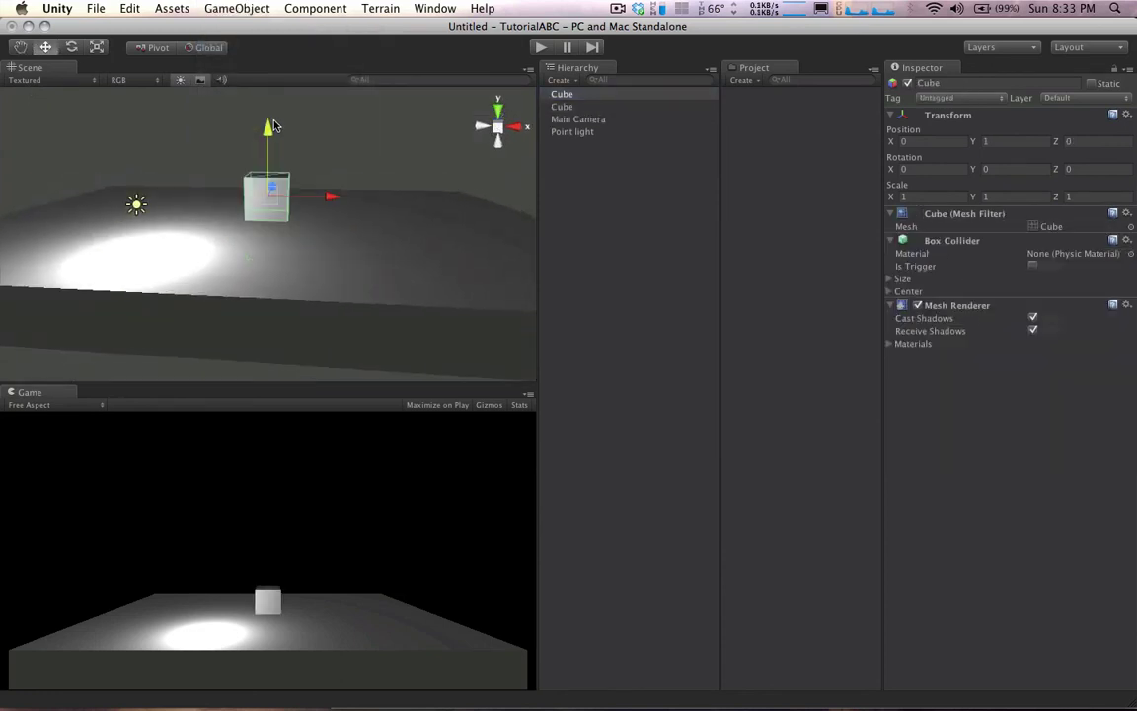
pyautogui.scroll(3, 509, 186)
pyautogui.keyDown('alt'); pyautogui.moveTo(509, 185); pyautogui.dragTo(174, 250); pyautogui.keyUp('alt')
pyautogui.scroll(-4, 342, 281)
pyautogui.scroll(3, 347, 278)
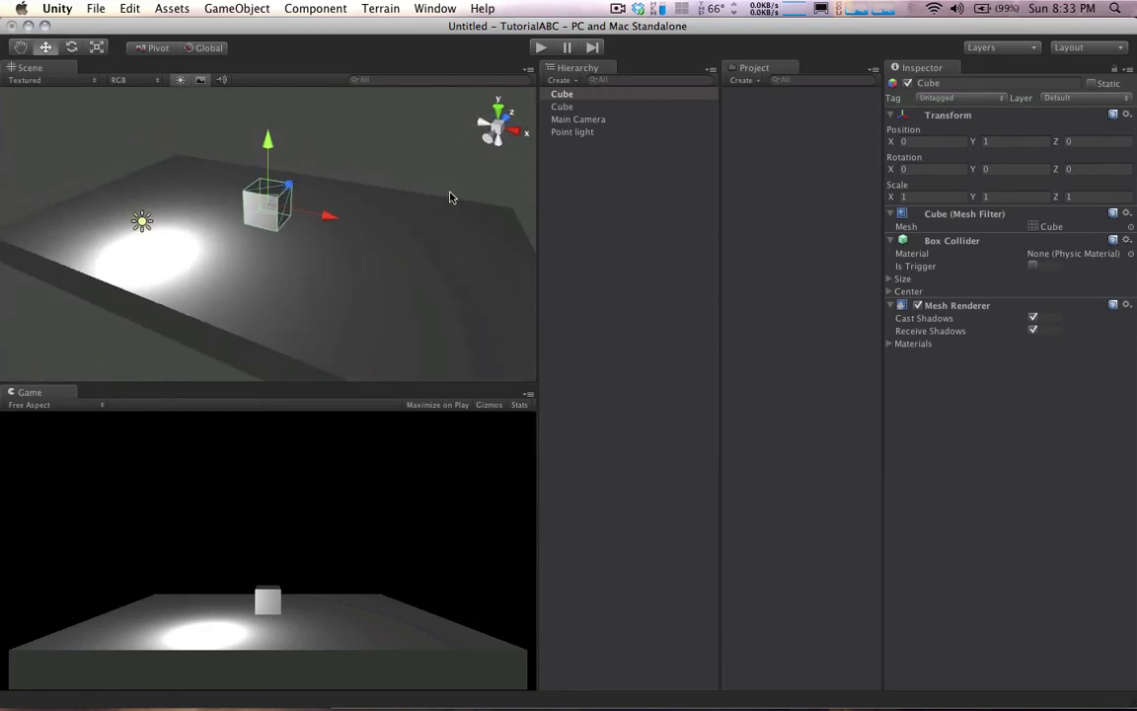
pyautogui.keyDown('alt'); pyautogui.moveTo(450, 197); pyautogui.dragTo(415, 181); pyautogui.keyUp('alt')
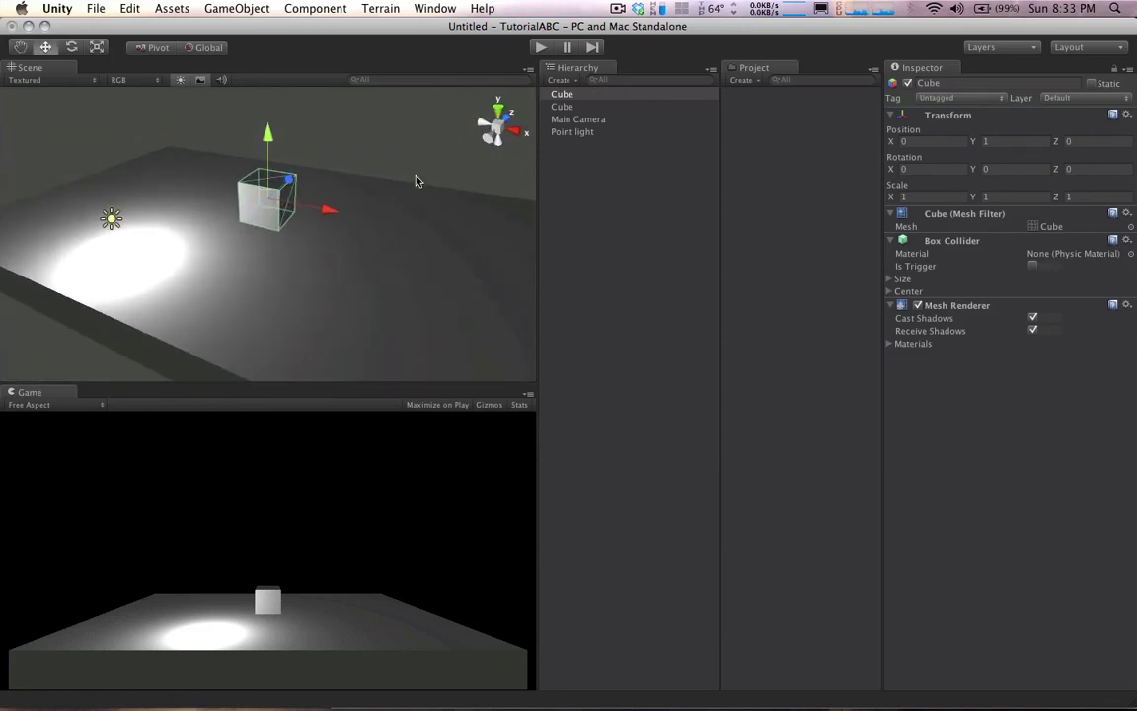